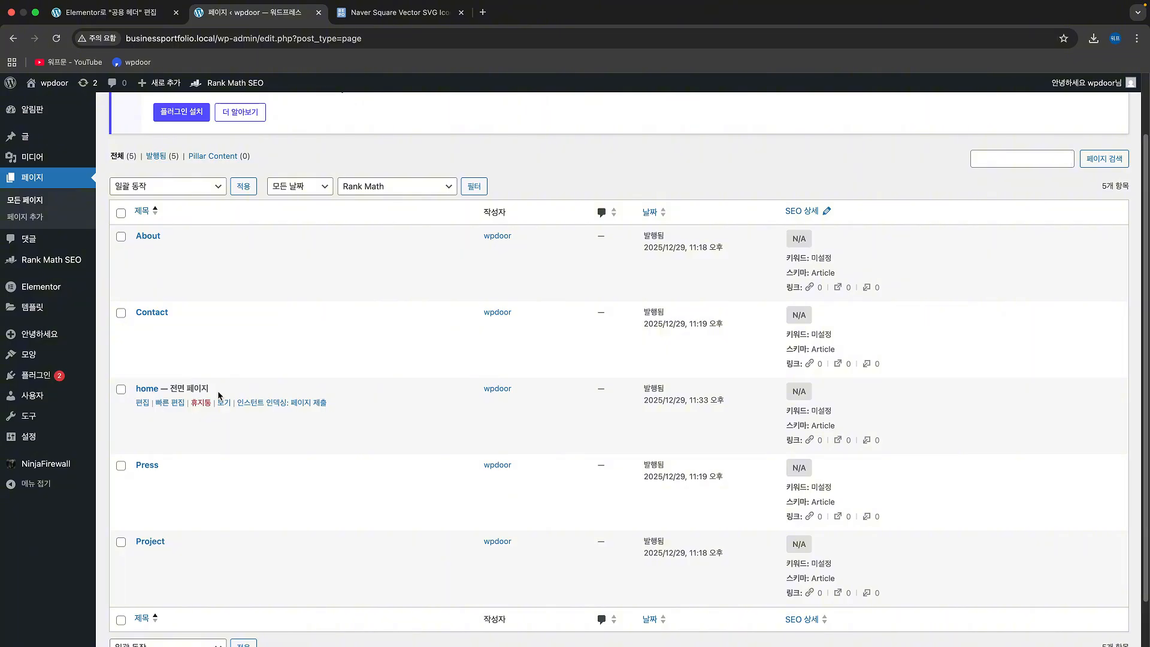
Step: Open the home front page from the page list and start editing it in Elementor
mouse_move(42, 436)
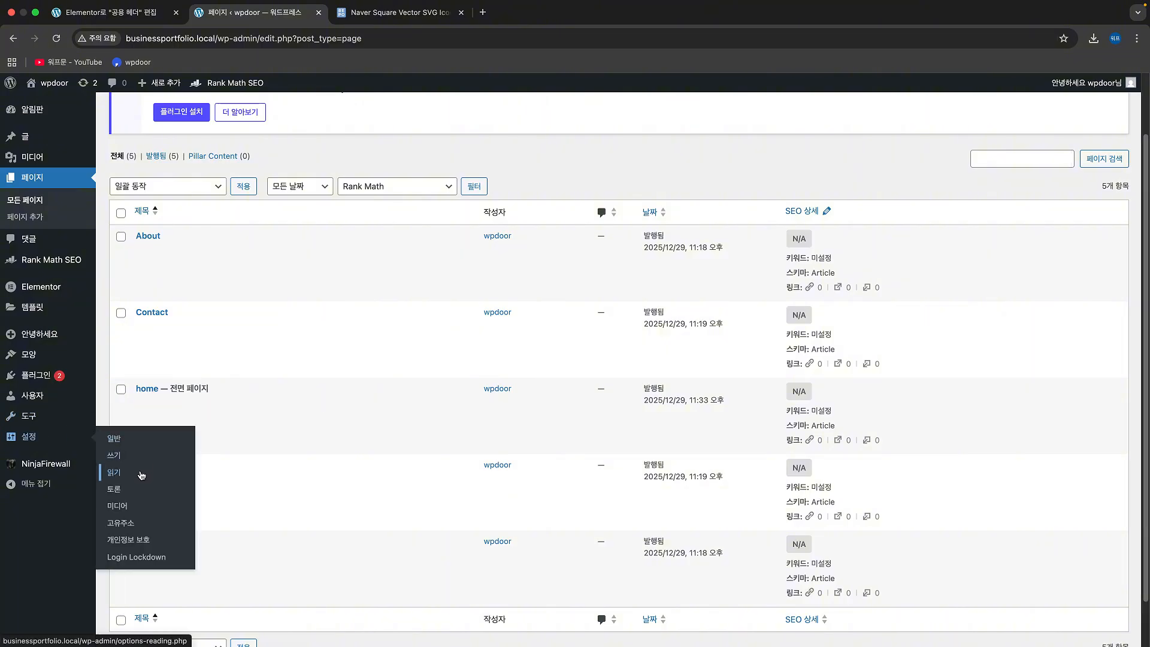
mouse_move(180, 415)
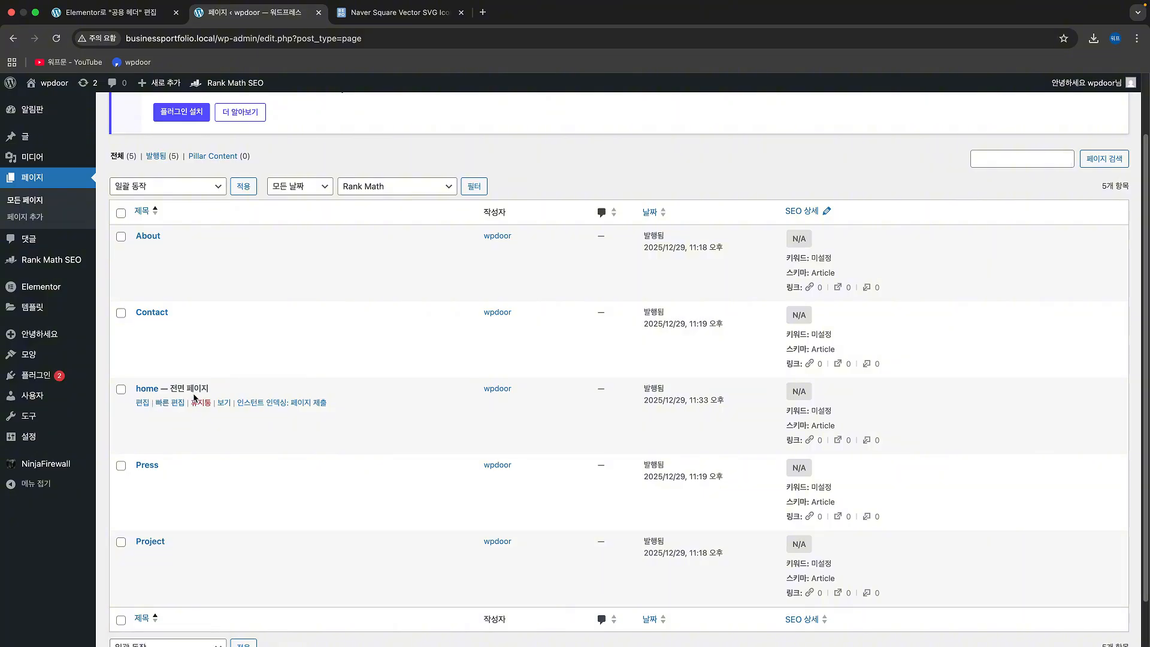
left_click(151, 393)
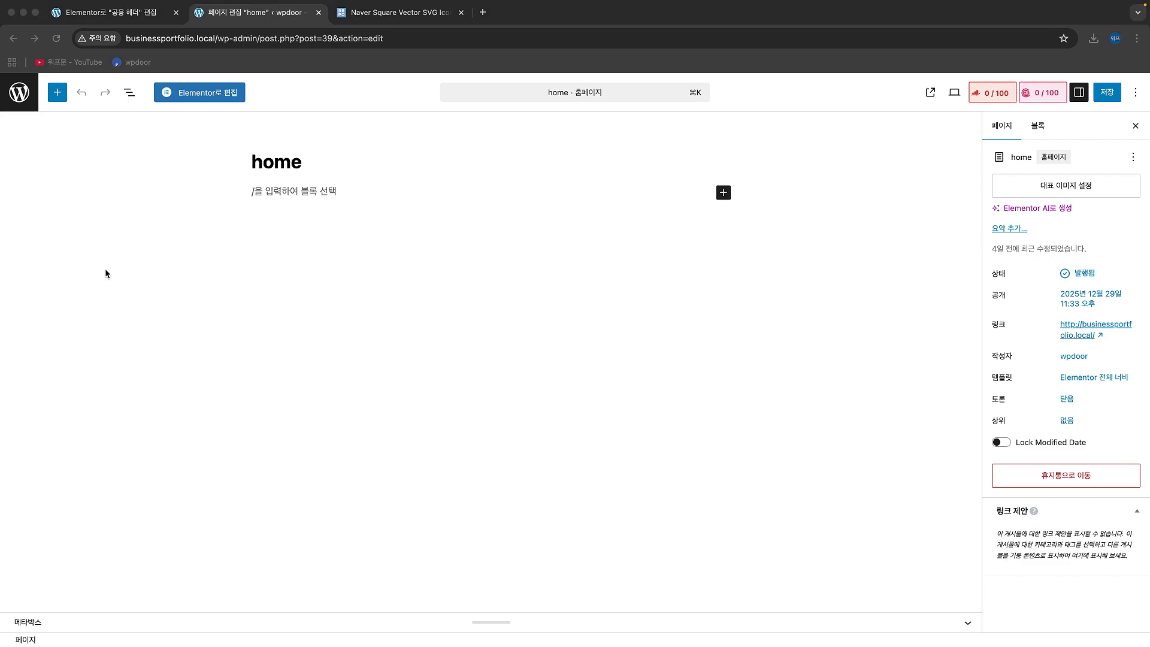
left_click(215, 94)
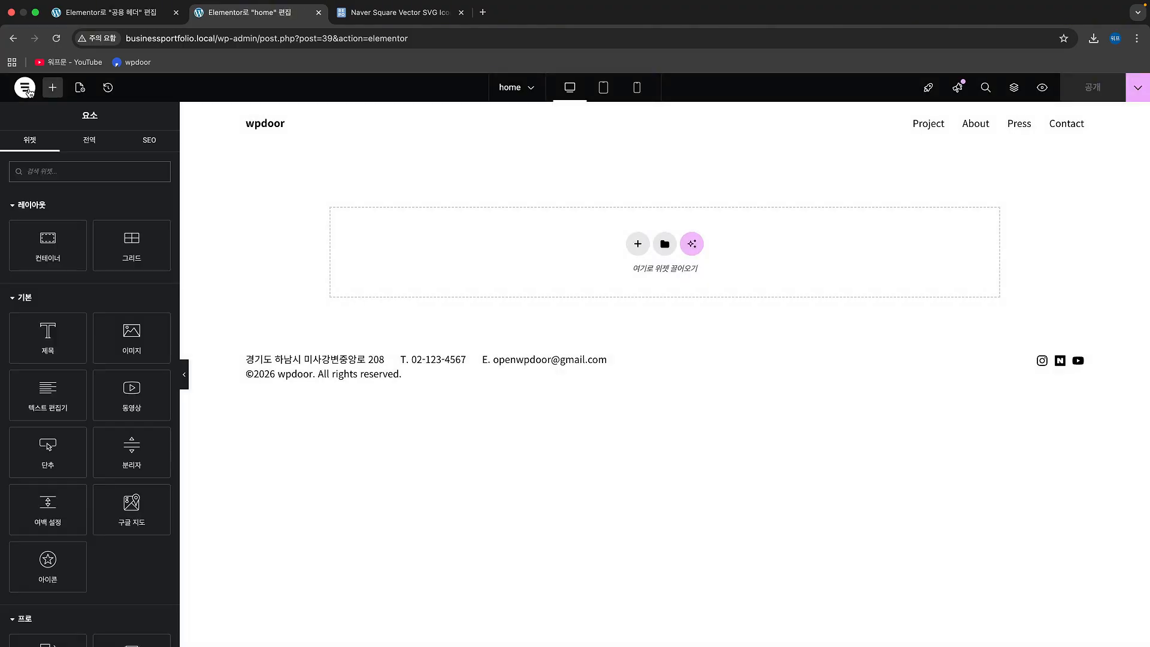
Step: Exit to the WordPress editor and check the template setting of the home page
left_click(25, 87)
left_click(69, 264)
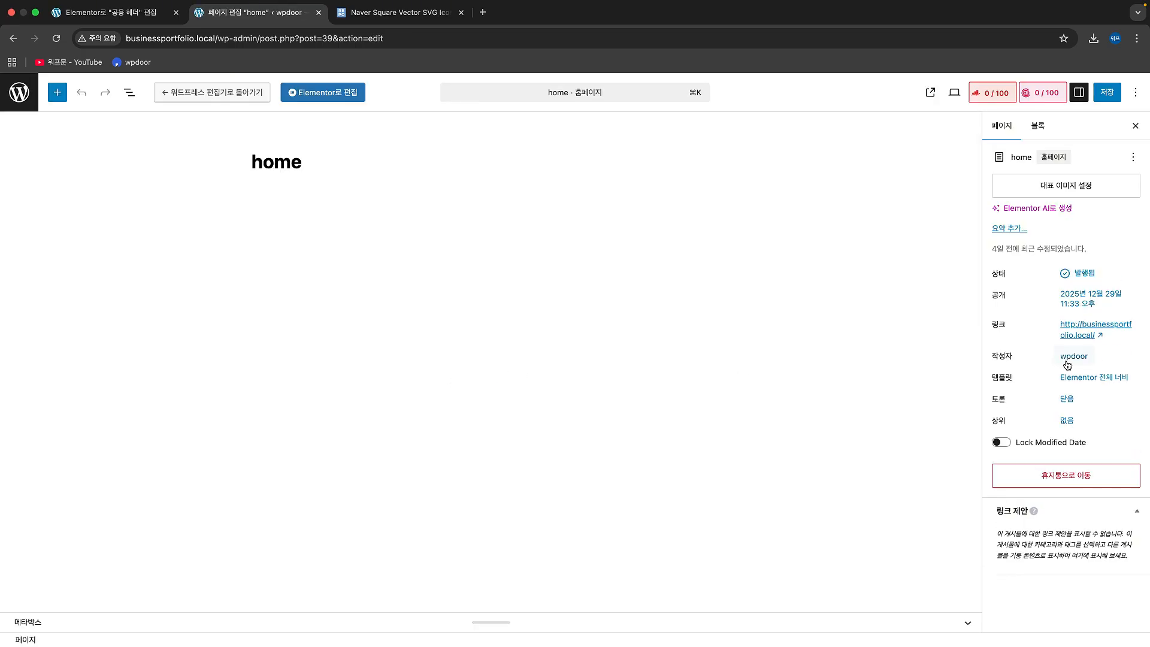
left_click(1094, 378)
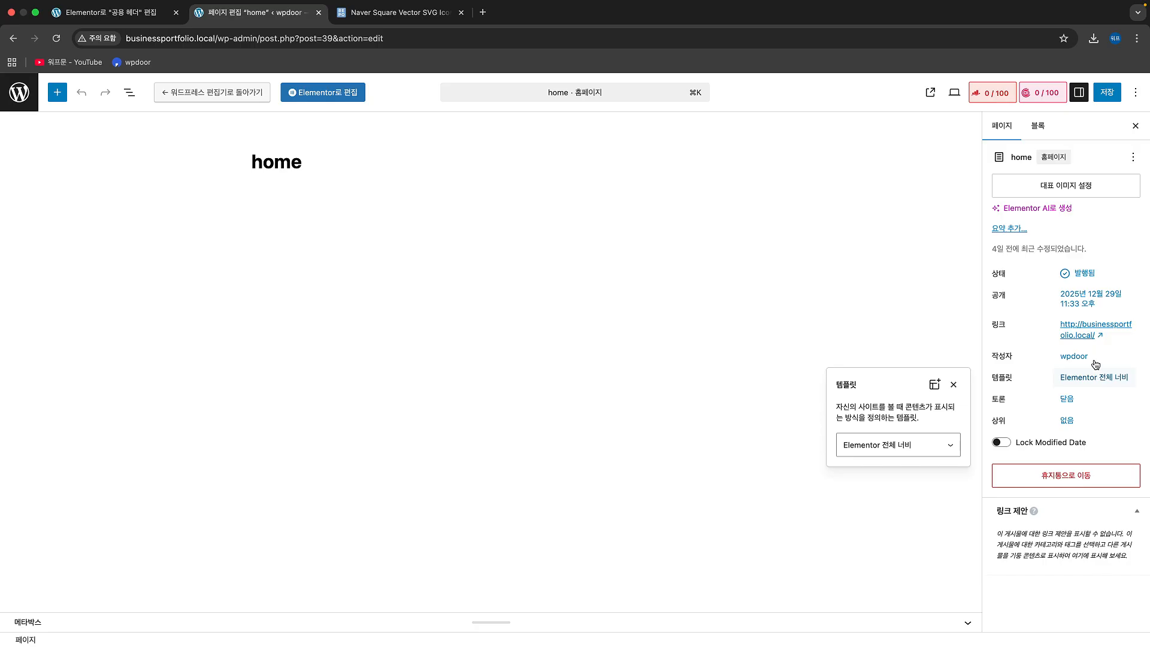
Step: Reopen the home page in Elementor and add a Slides widget to the empty content area
left_click(341, 96)
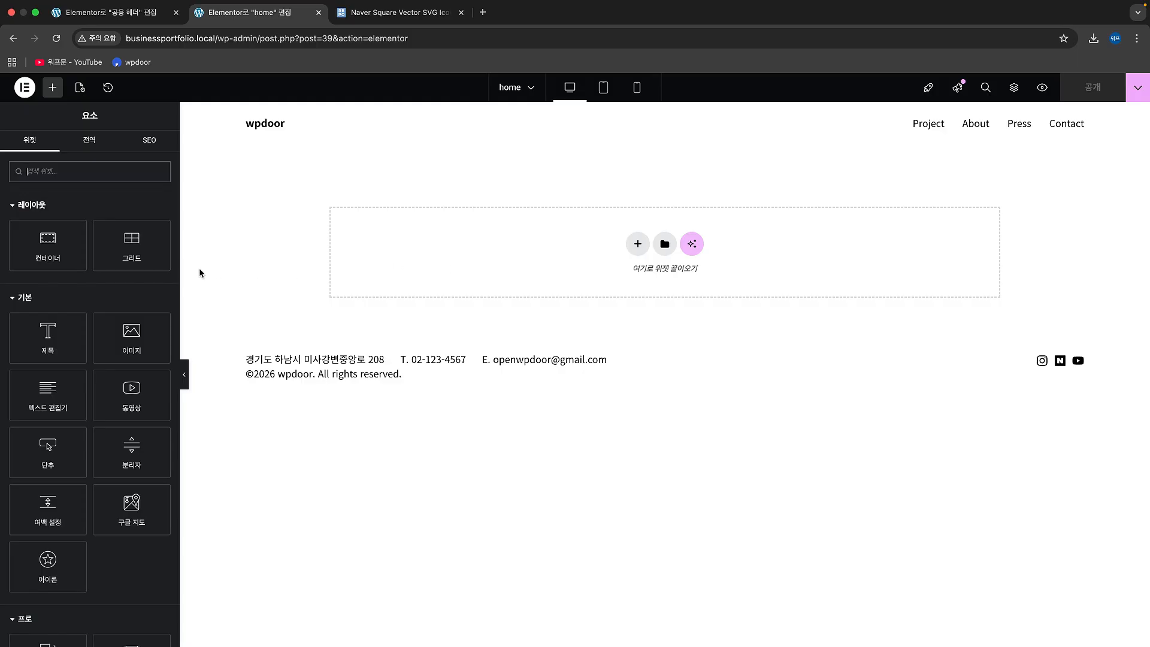
type("sli")
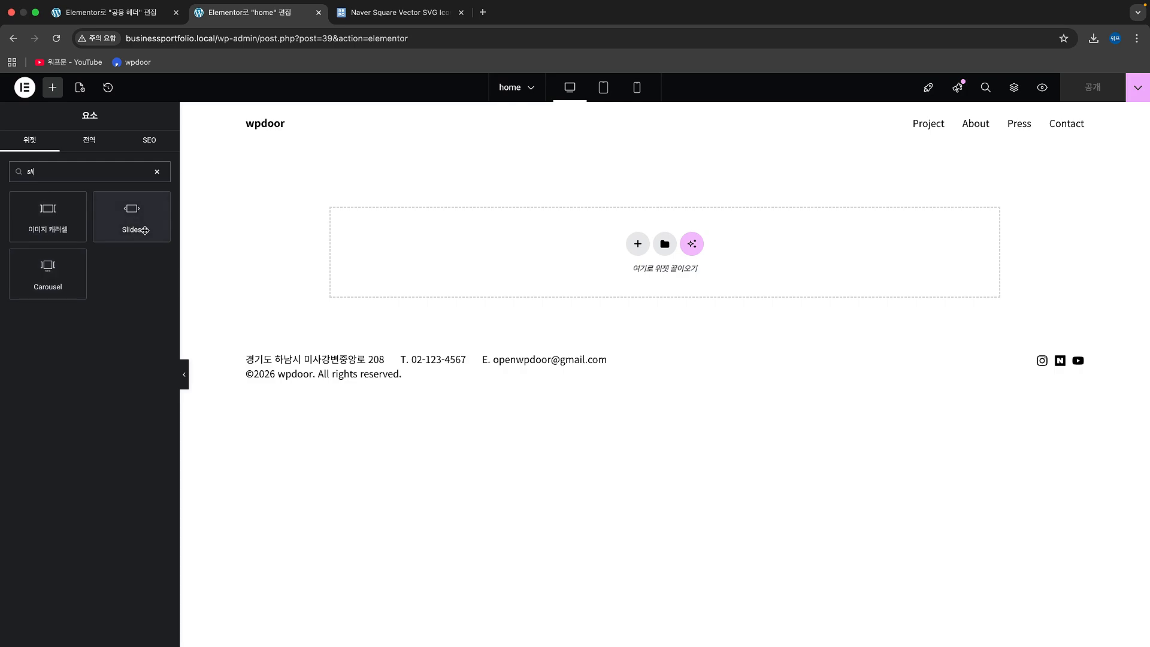
left_click_drag(133, 221, 483, 260)
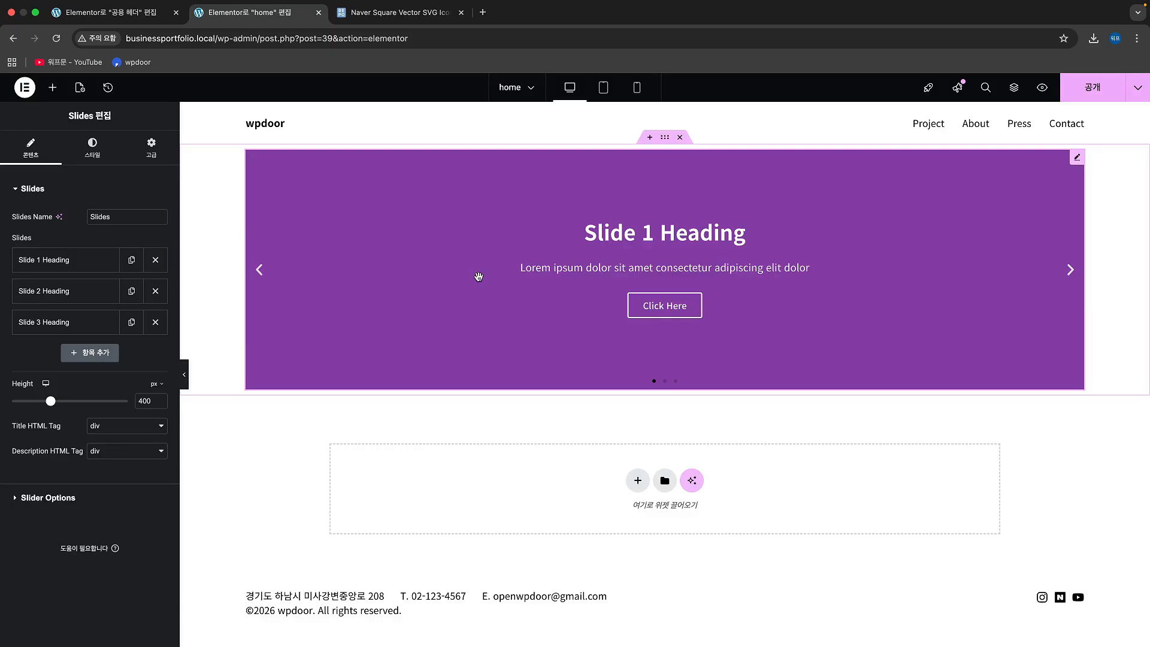
Step: Find the image carousel widget with "slide" and place it above the Slides widget
left_click(54, 88)
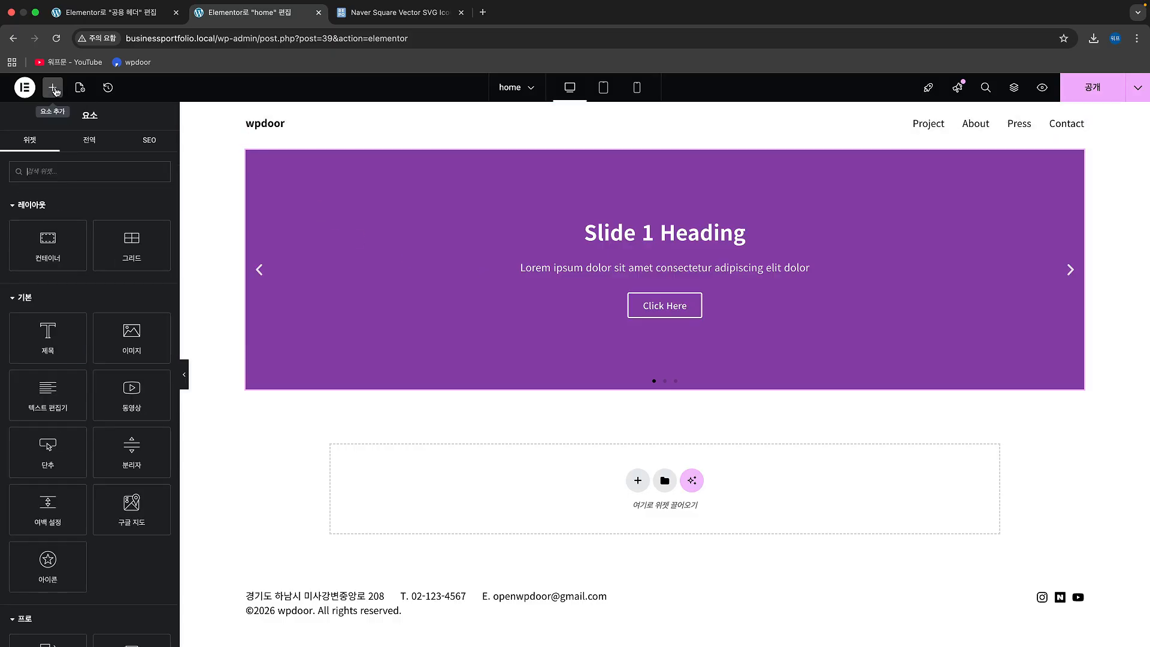
type("slide")
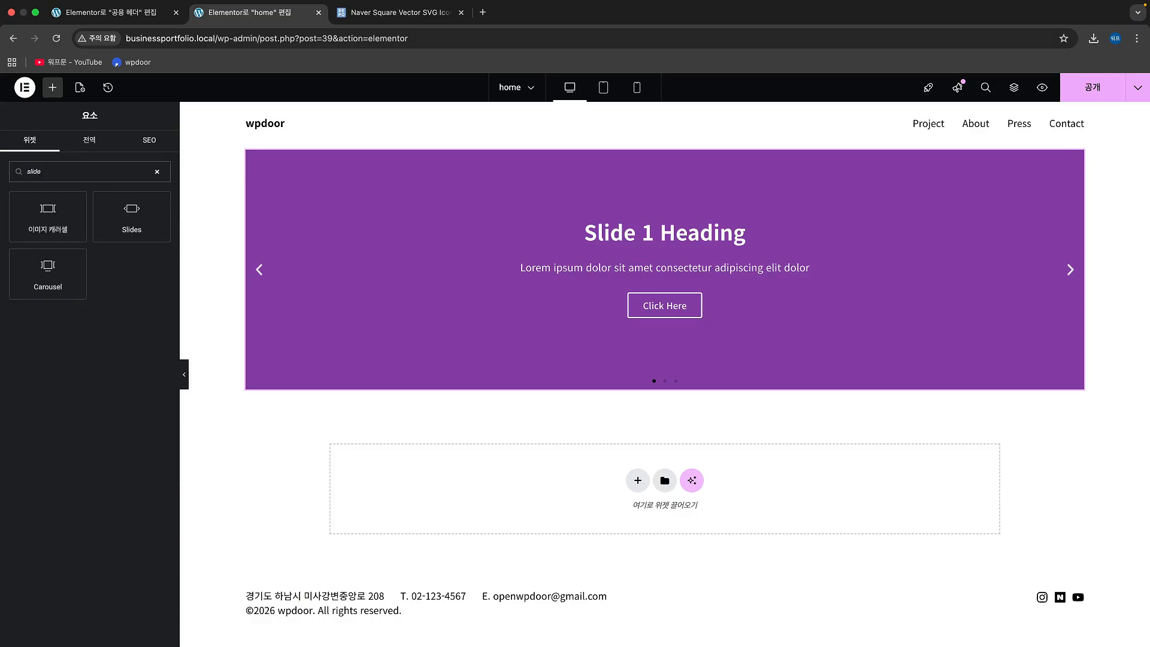
left_click_drag(48, 216, 385, 184)
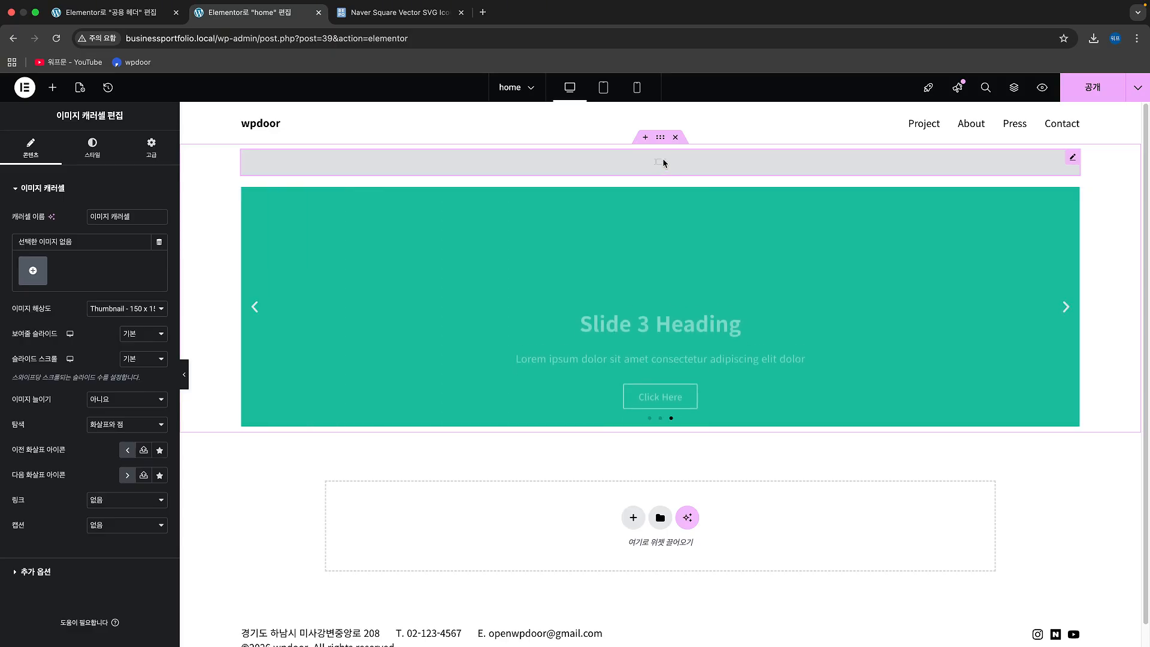
left_click(125, 499)
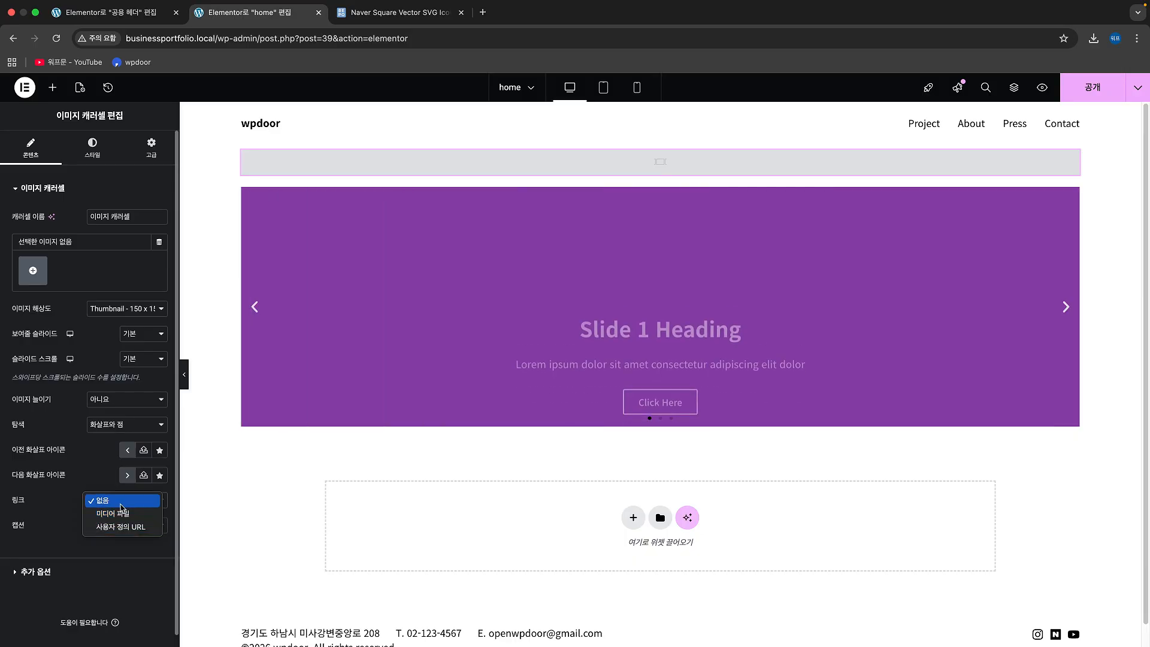
left_click(66, 283)
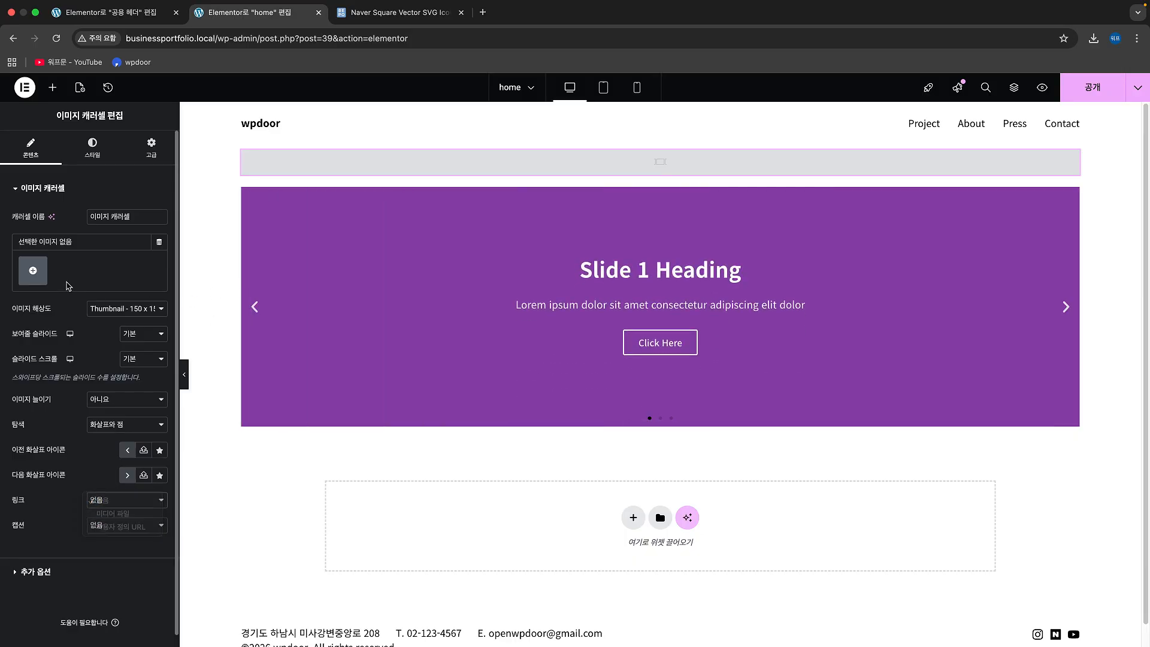
Step: Upload sample_img_1.jpg and sample_img_3.jpg and insert them as the image carousel's gallery
left_click(33, 272)
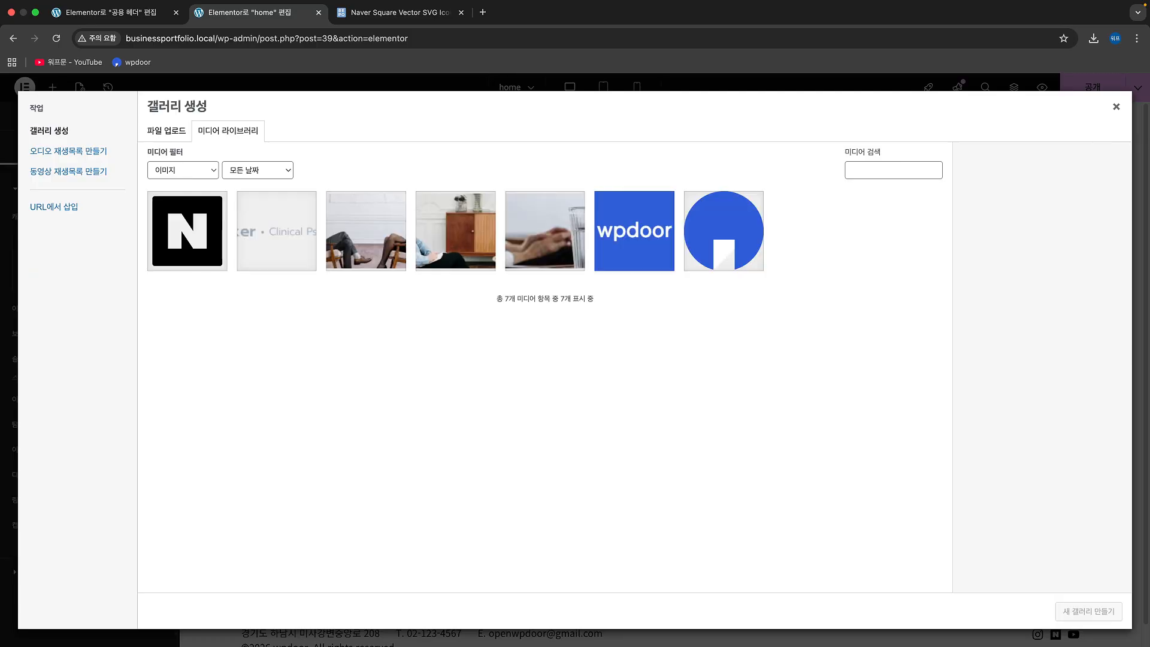
key("super+Tab")
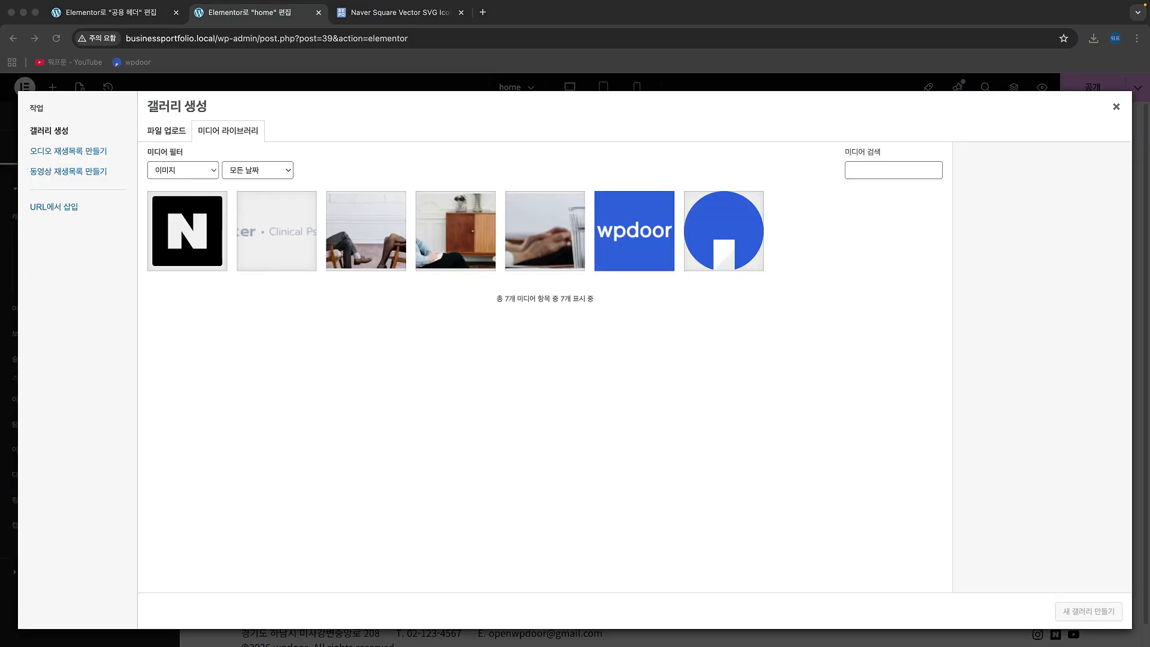
left_click_drag(252, 257, 506, 368)
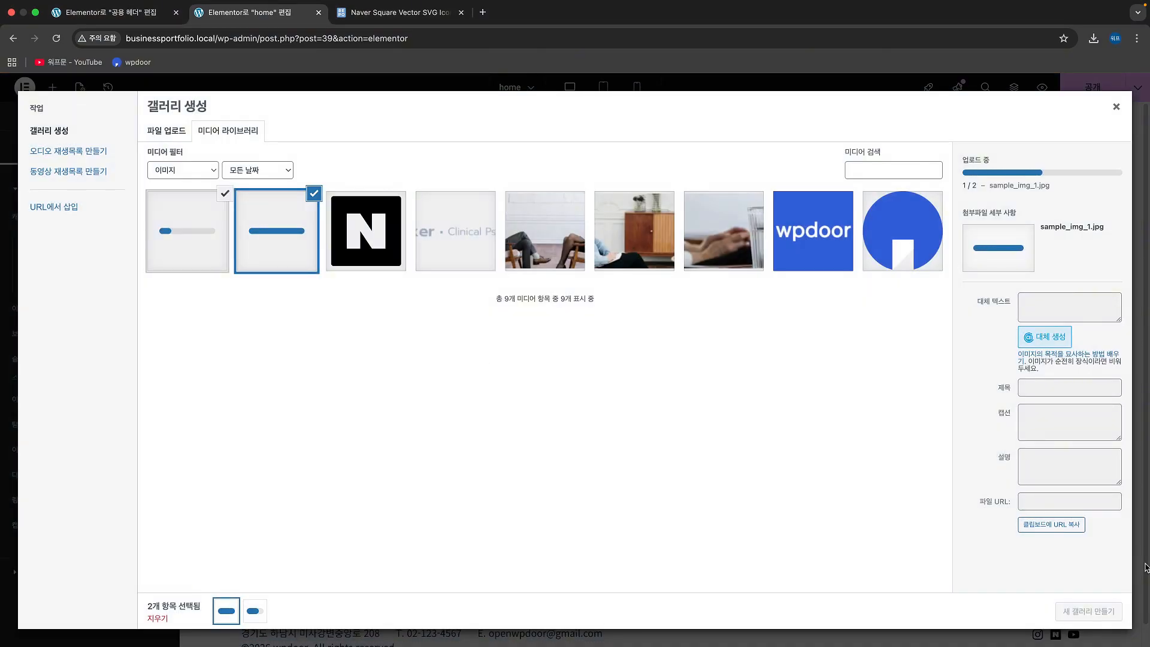
left_click(1087, 612)
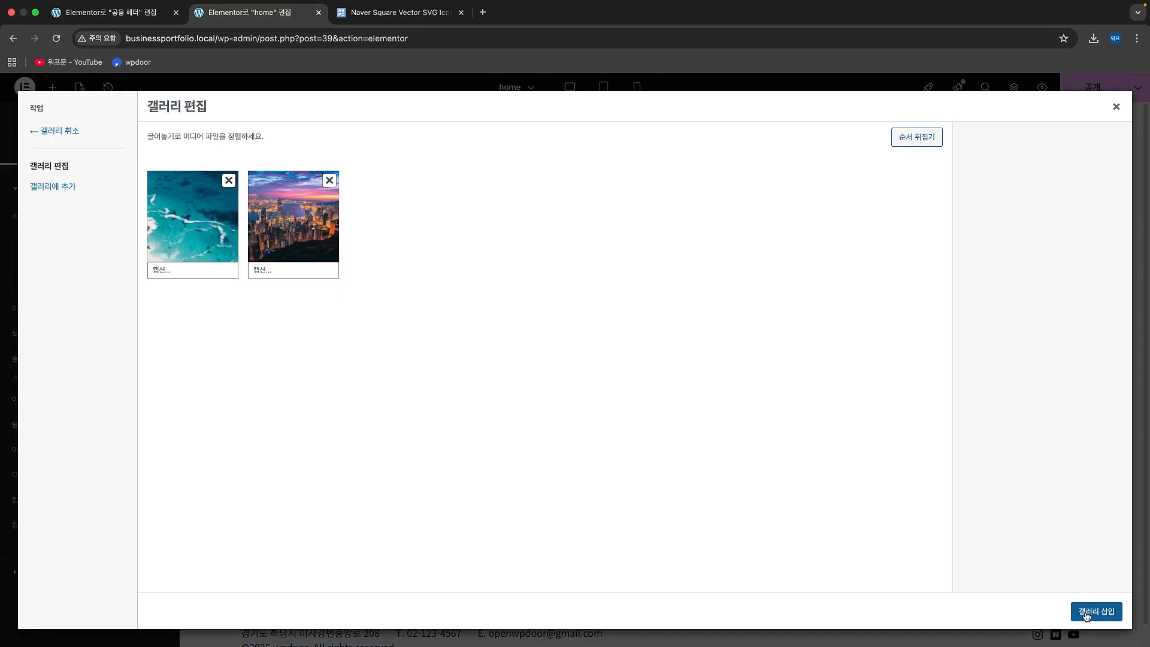
left_click(1086, 612)
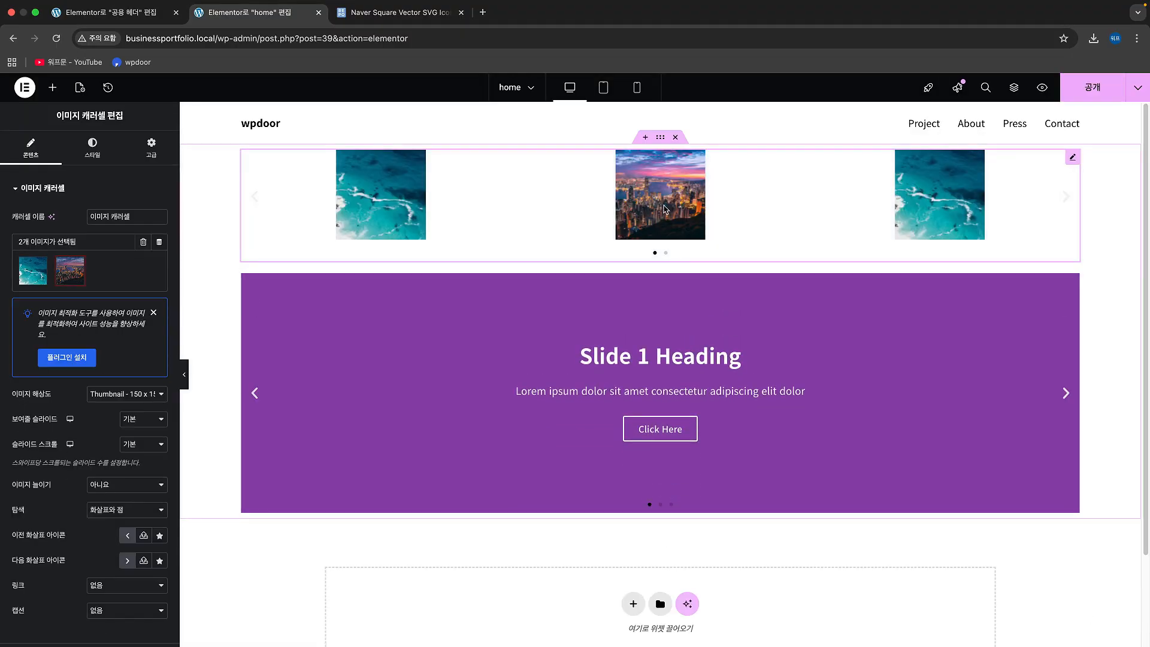
Step: Set the carousel's image resolution to full (전체) and the number of slides shown to 1
left_click(107, 394)
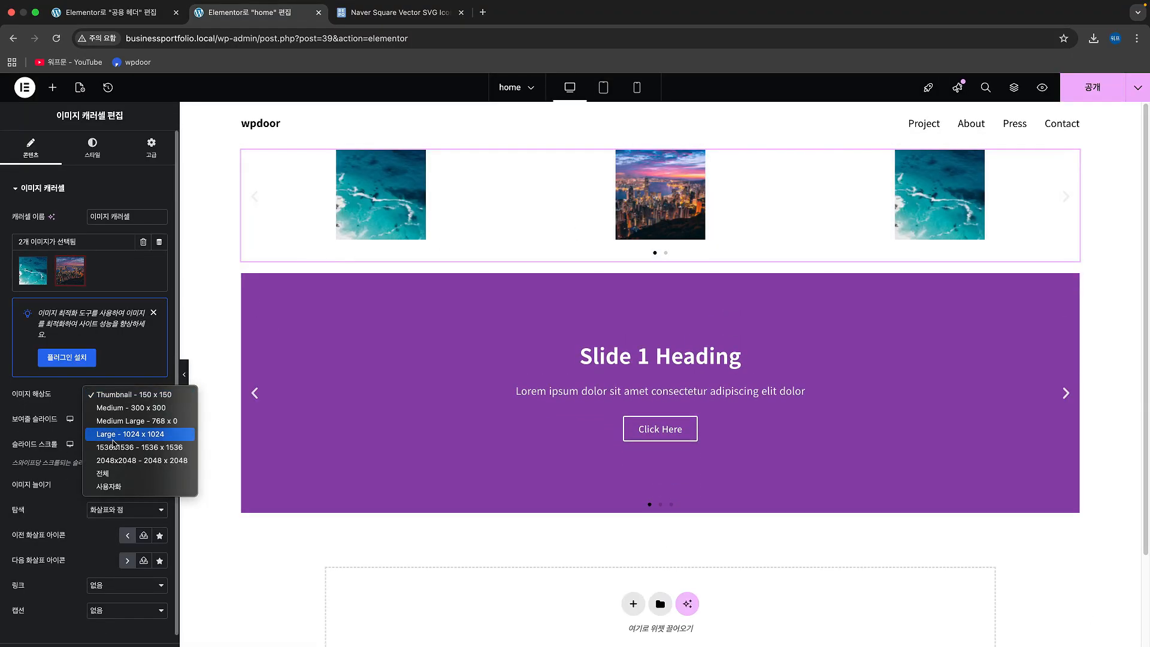
left_click(122, 475)
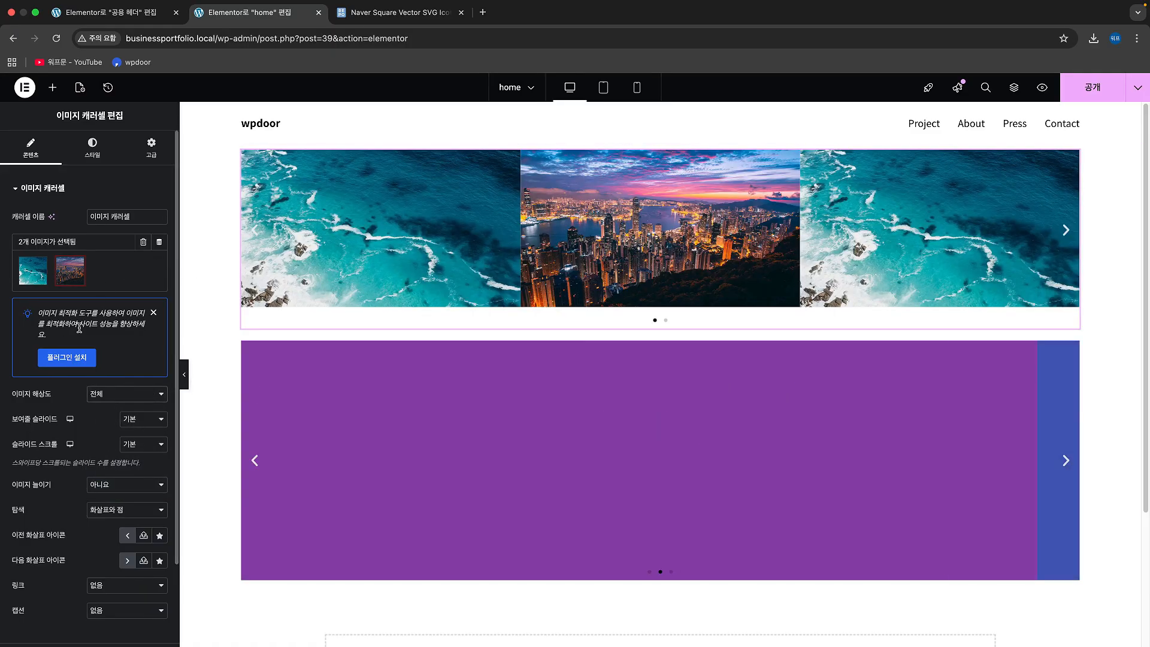
scroll(86, 438, "down", 1)
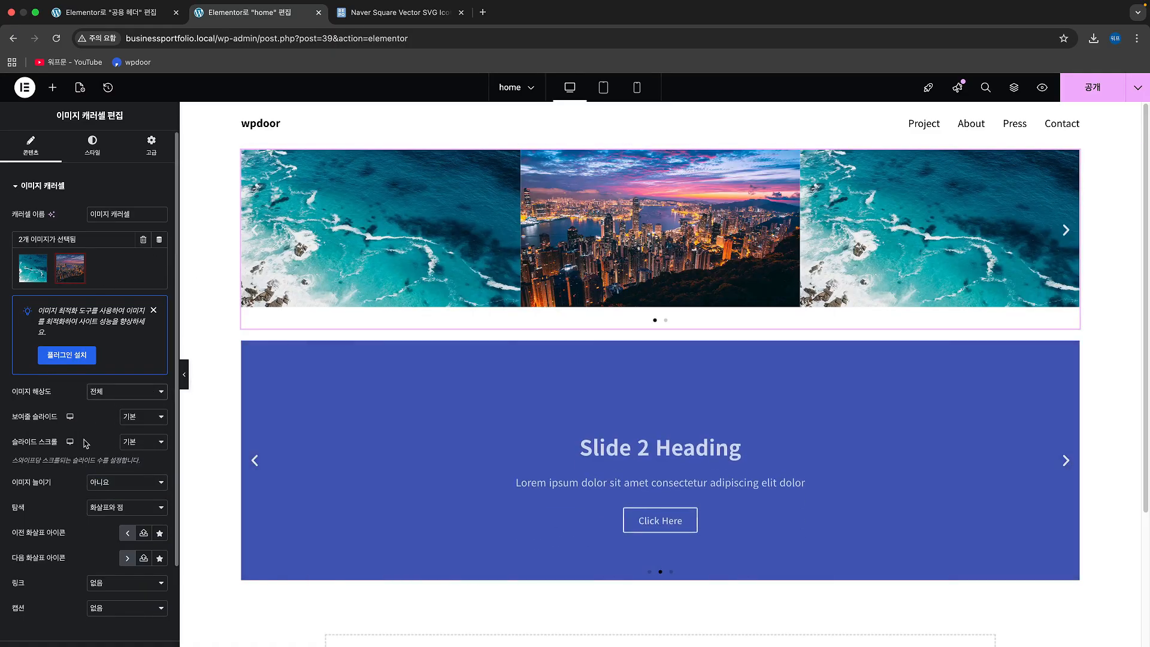
left_click(137, 410)
left_click(145, 280)
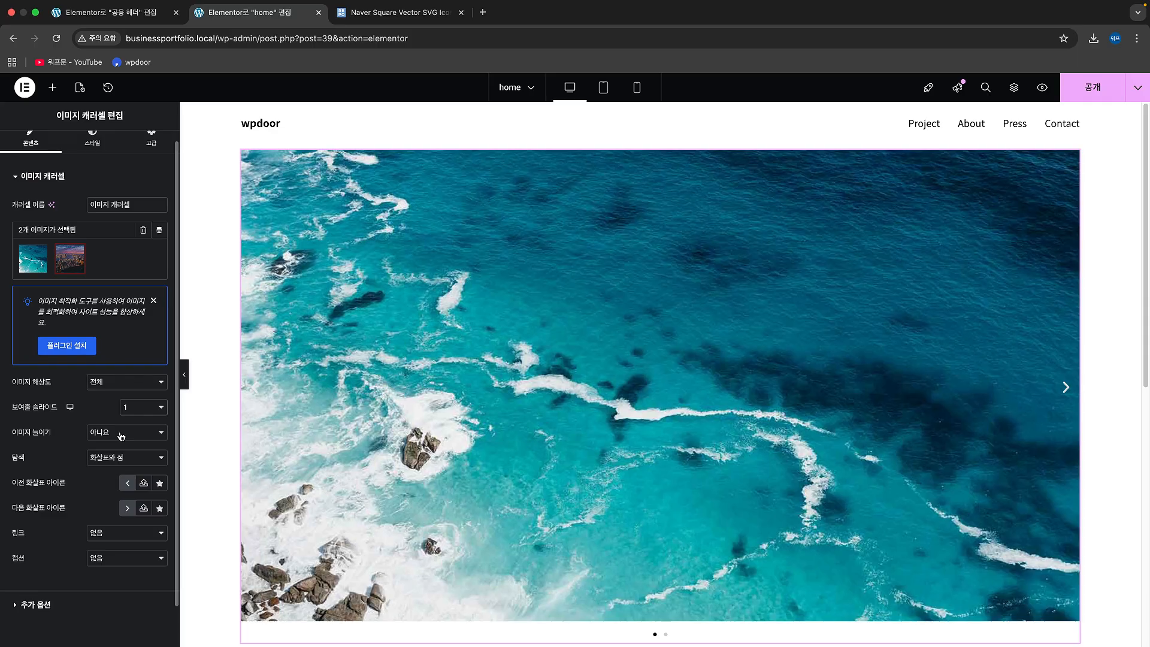
Step: Set the carousel's navigation to dots (도트) and its link to a custom URL (사용자 정의 URL)
left_click(125, 459)
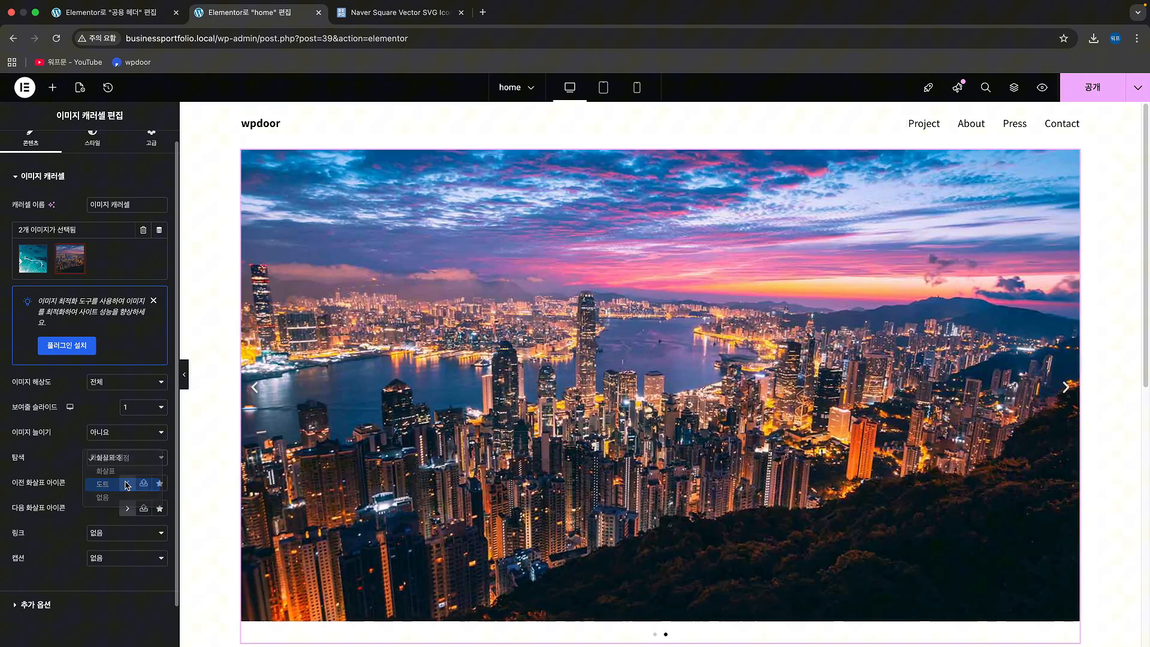
left_click(124, 488)
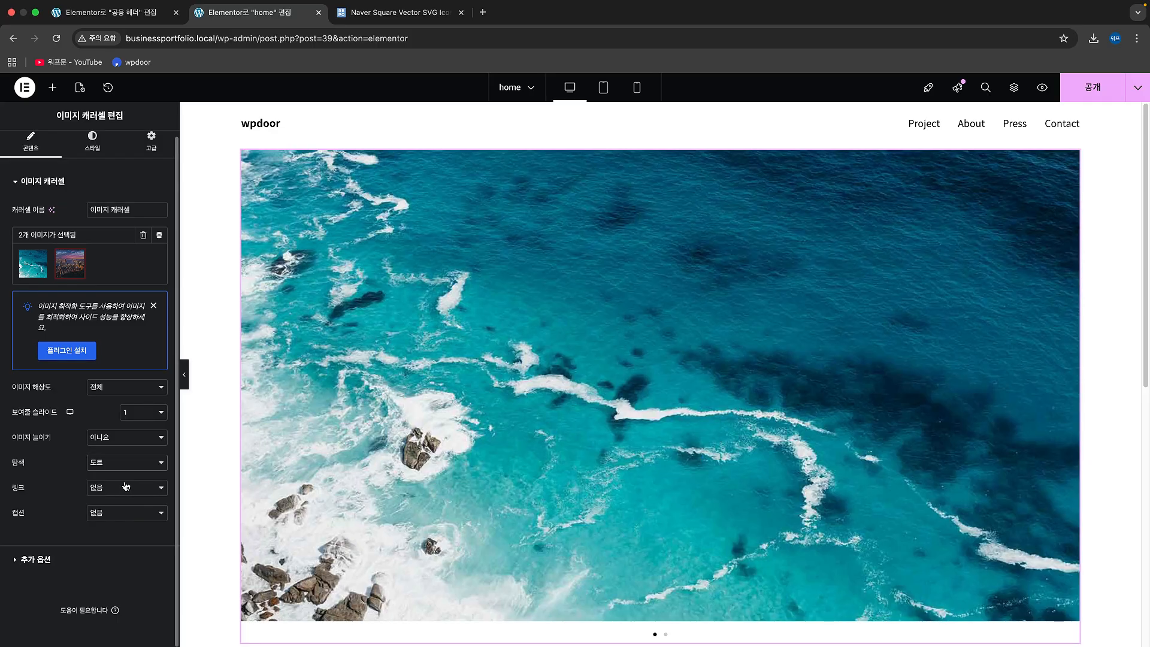
left_click(126, 486)
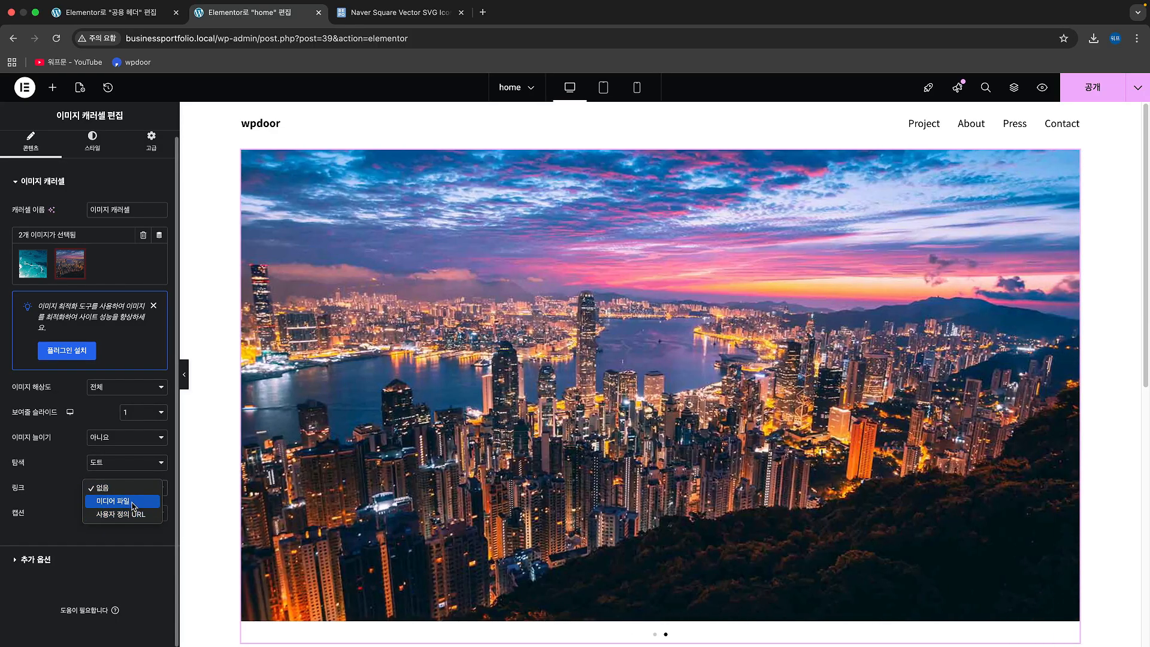
left_click(136, 516)
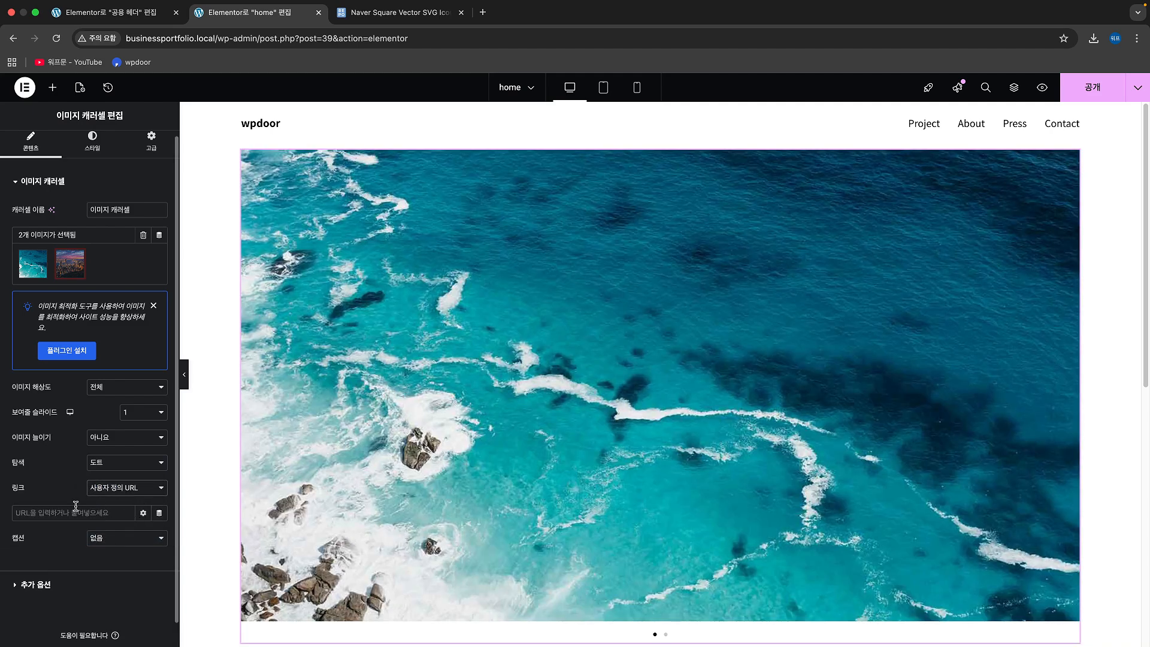
Step: Review the image carousel on the page and delete it, keeping the Slides widget
scroll(437, 407, "down", 1)
scroll(442, 405, "down", 1)
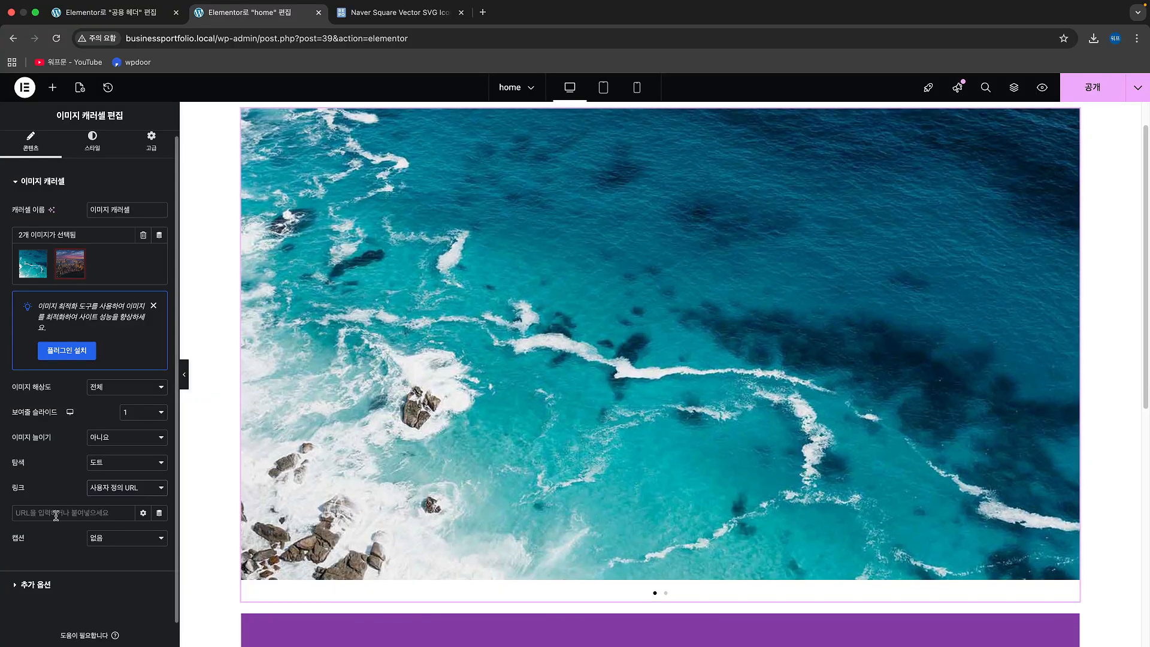
scroll(493, 444, "up", 2)
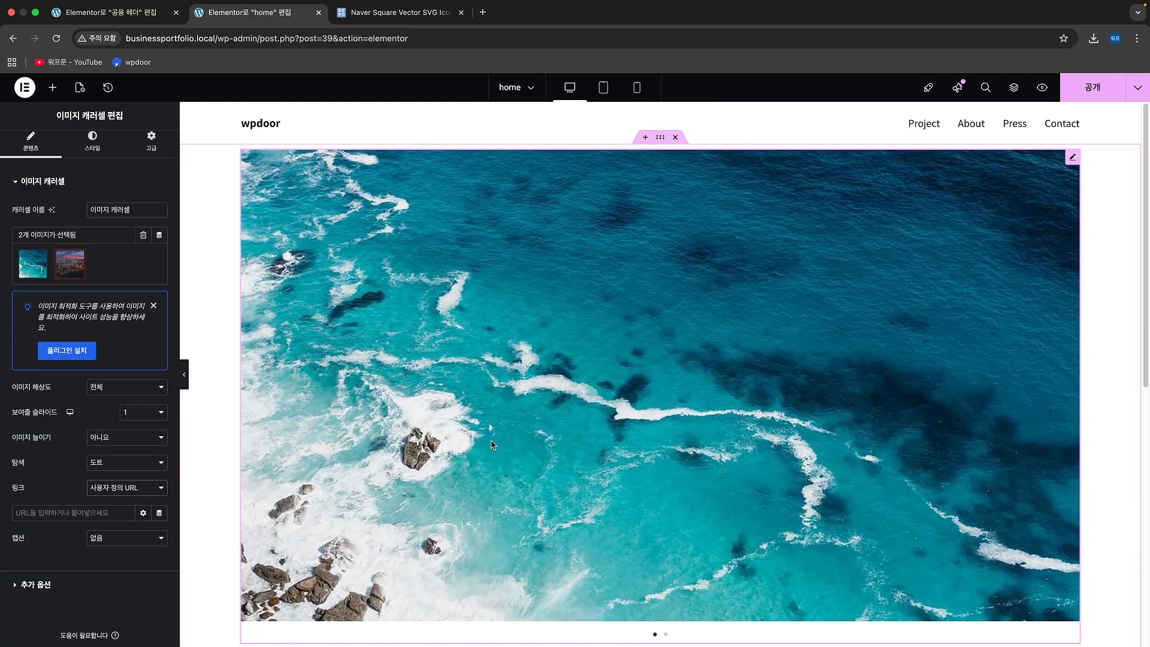
scroll(491, 442, "down", 5)
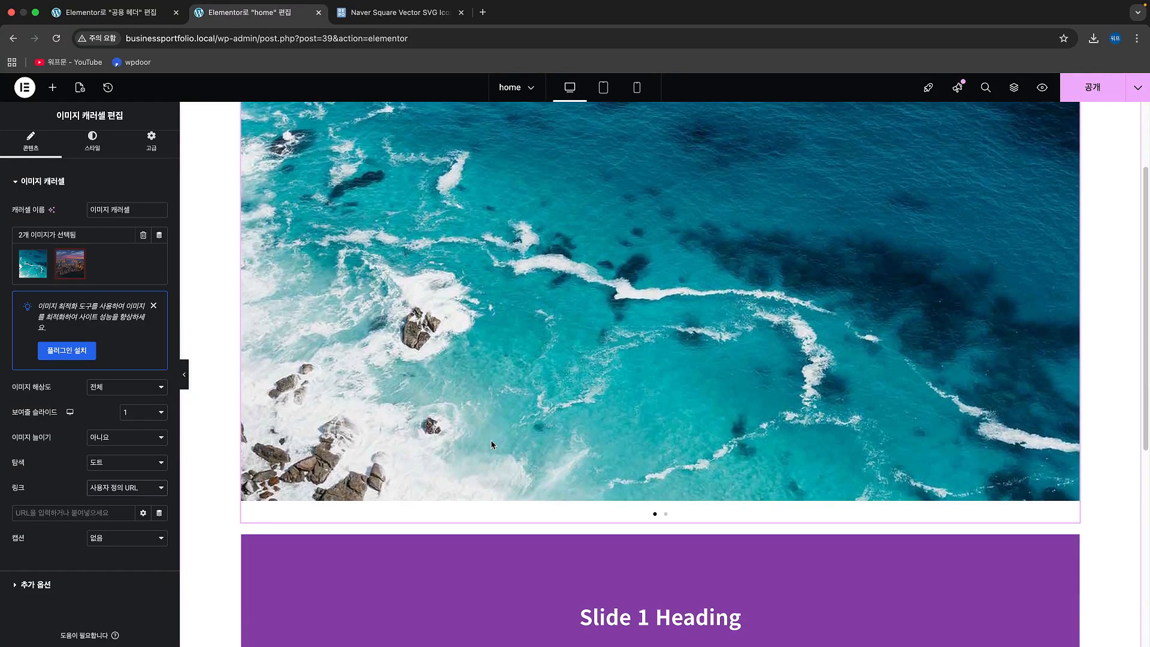
scroll(491, 444, "up", 5)
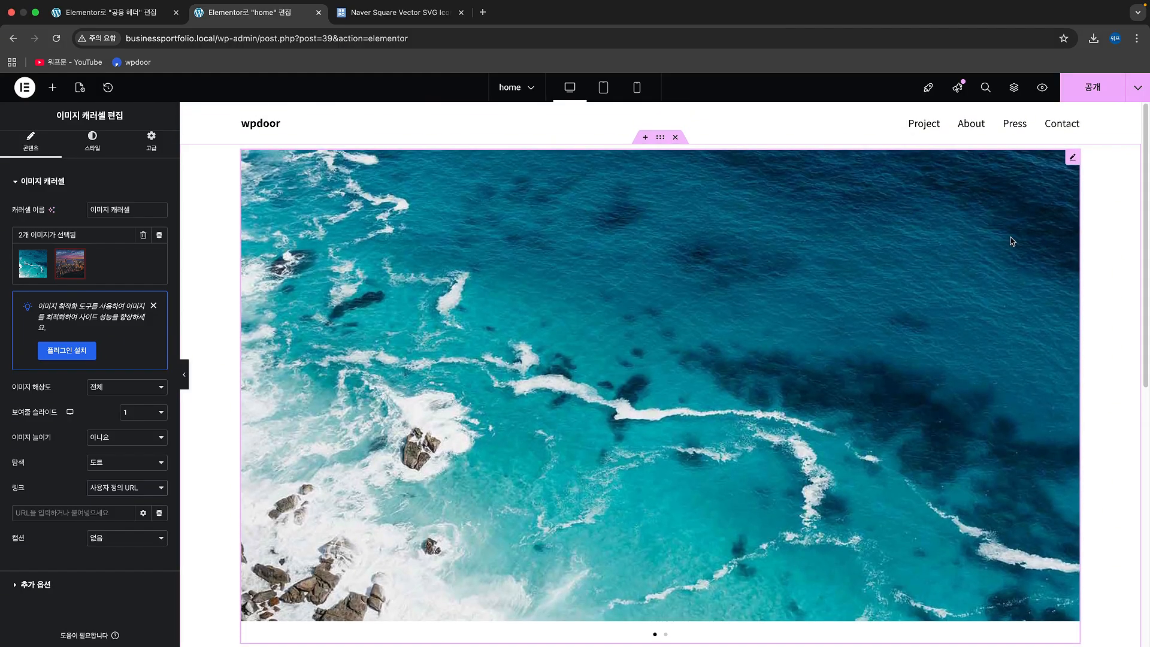
scroll(709, 324, "down", 3)
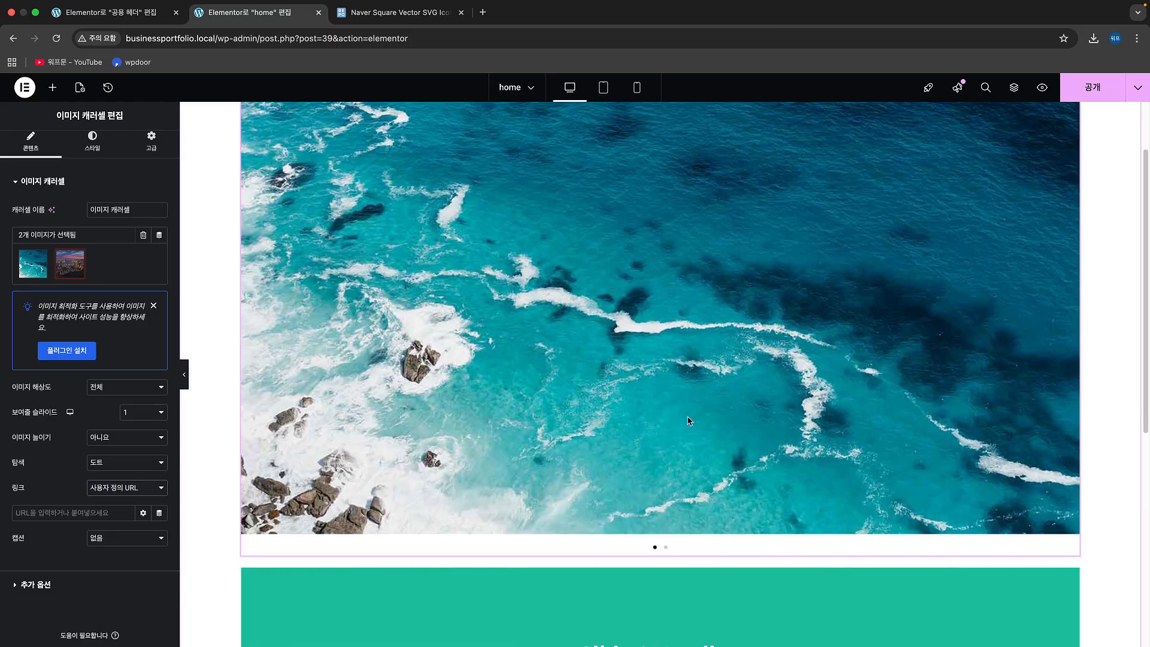
scroll(689, 421, "up", 3)
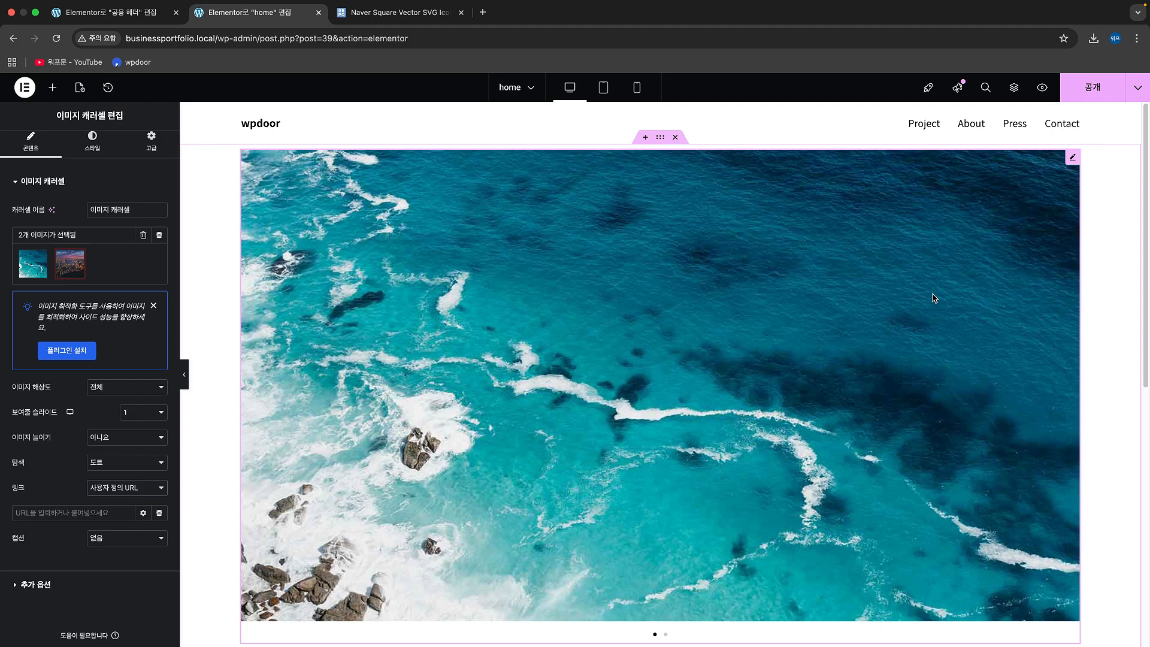
right_click(959, 233)
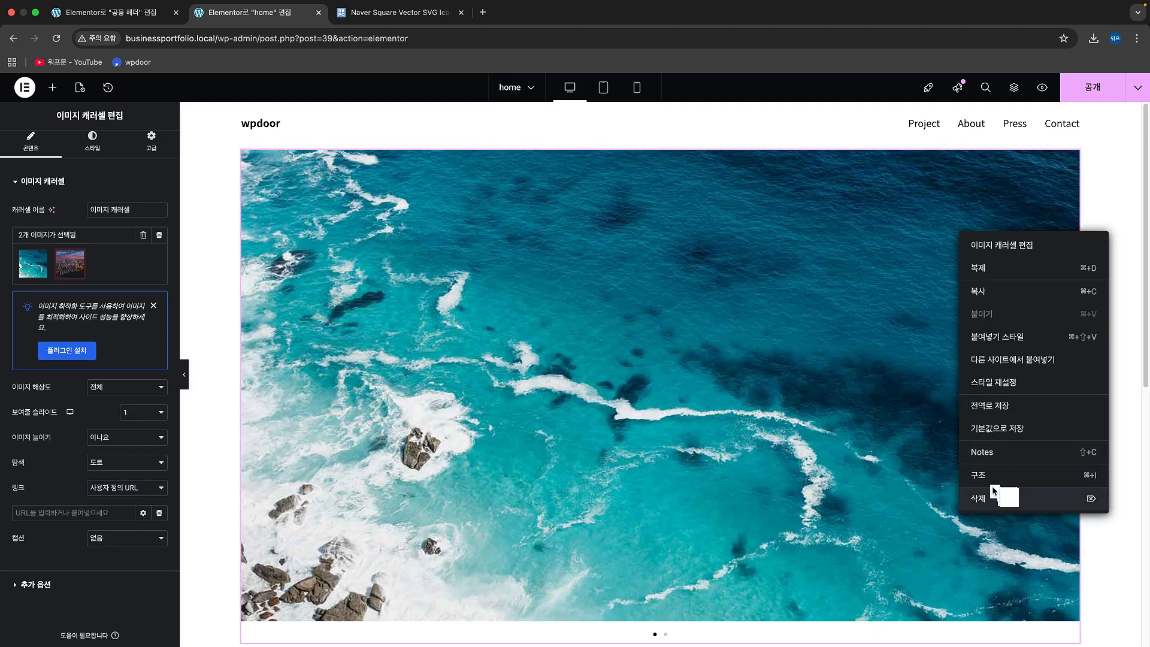
left_click(1009, 495)
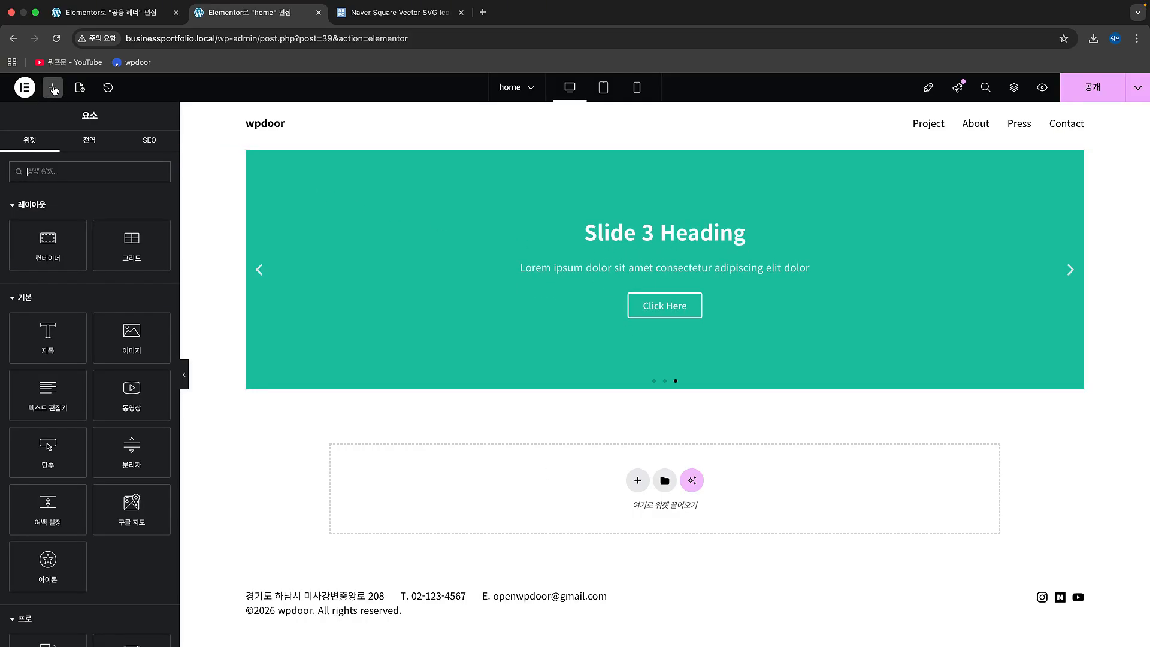
Step: Find the slide widgets, add the nested Carousel widget below the Slides widget, and set its slides on display to 1
left_click(45, 178)
type("slide")
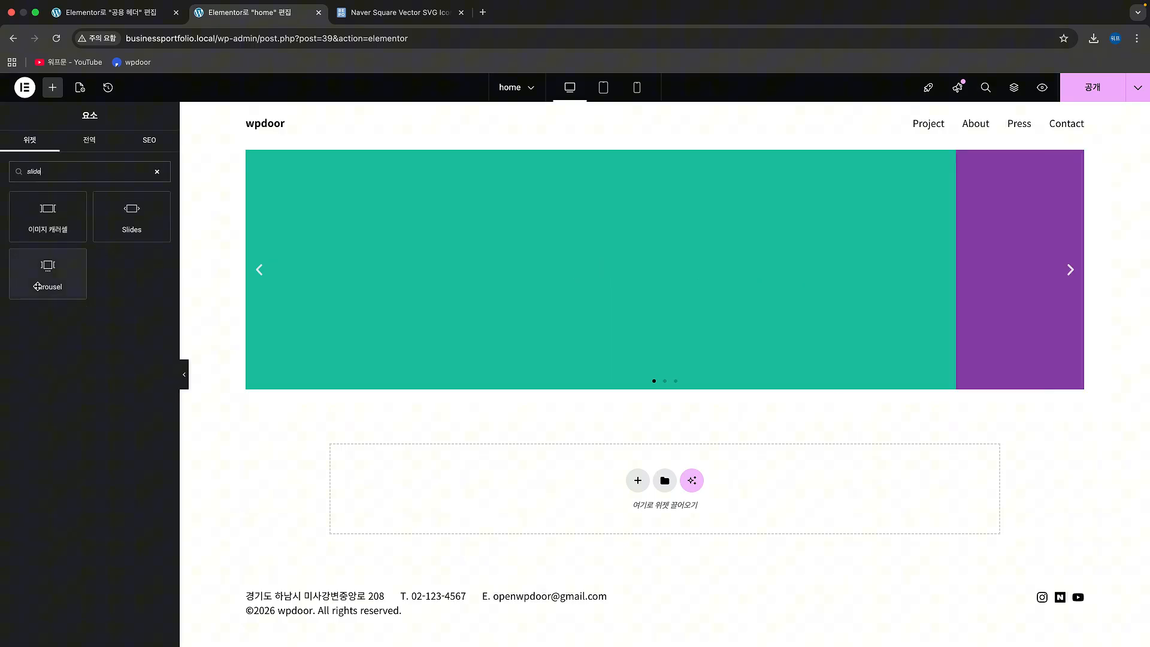
left_click_drag(37, 286, 612, 393)
left_click(378, 456)
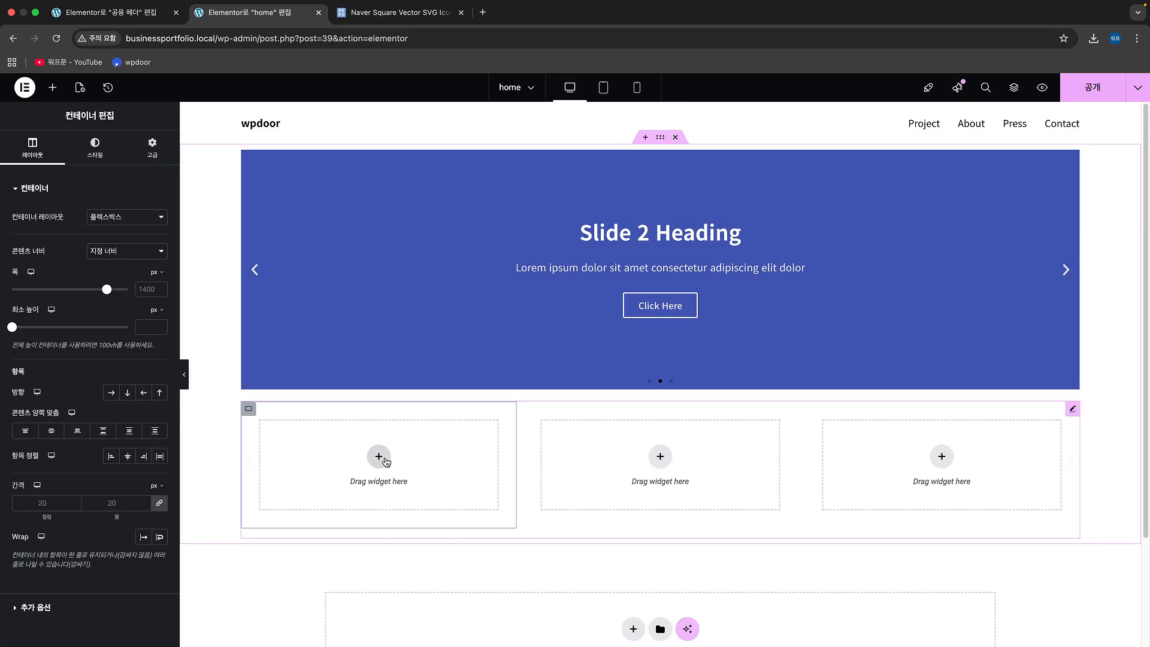
left_click(1074, 410)
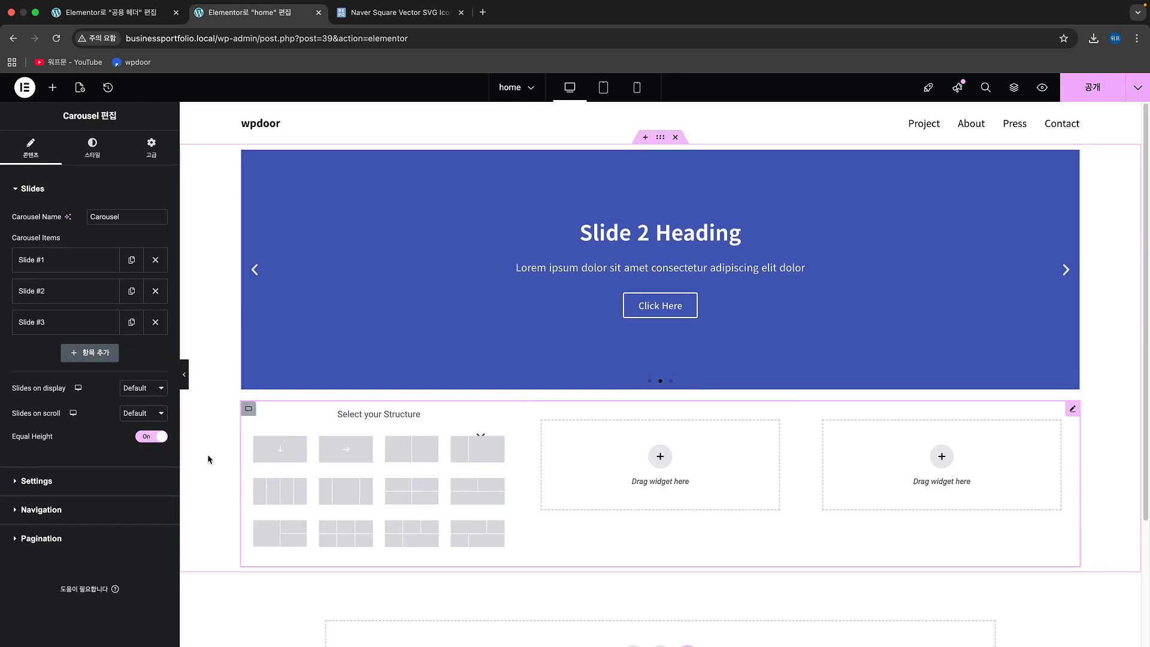
left_click(143, 390)
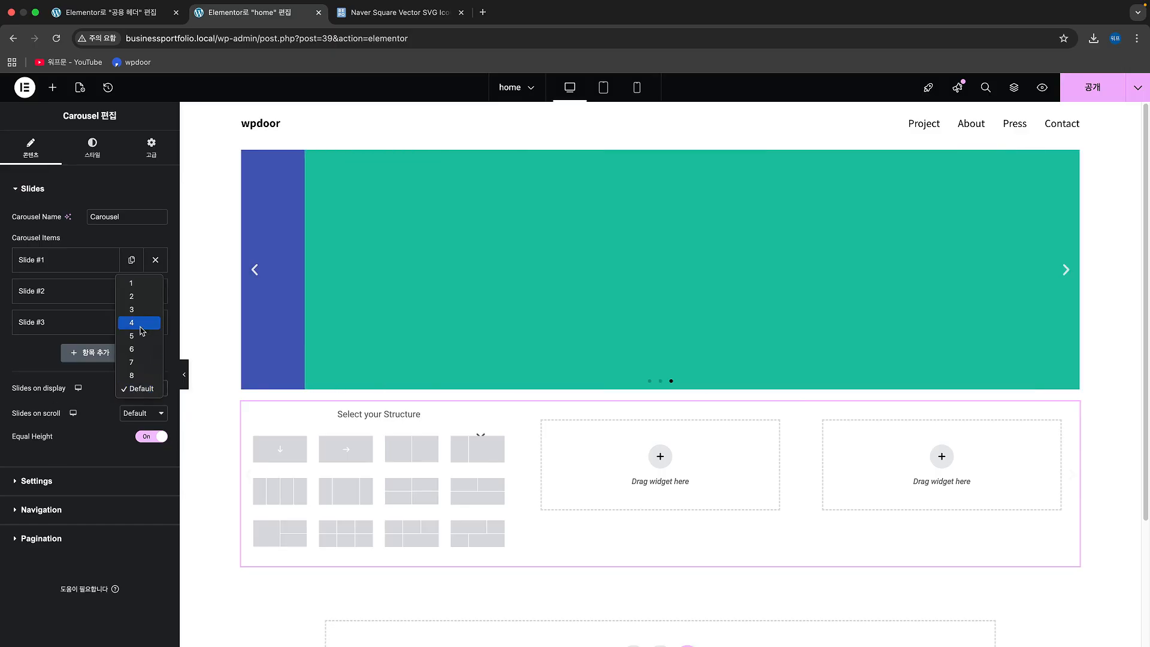
left_click(142, 287)
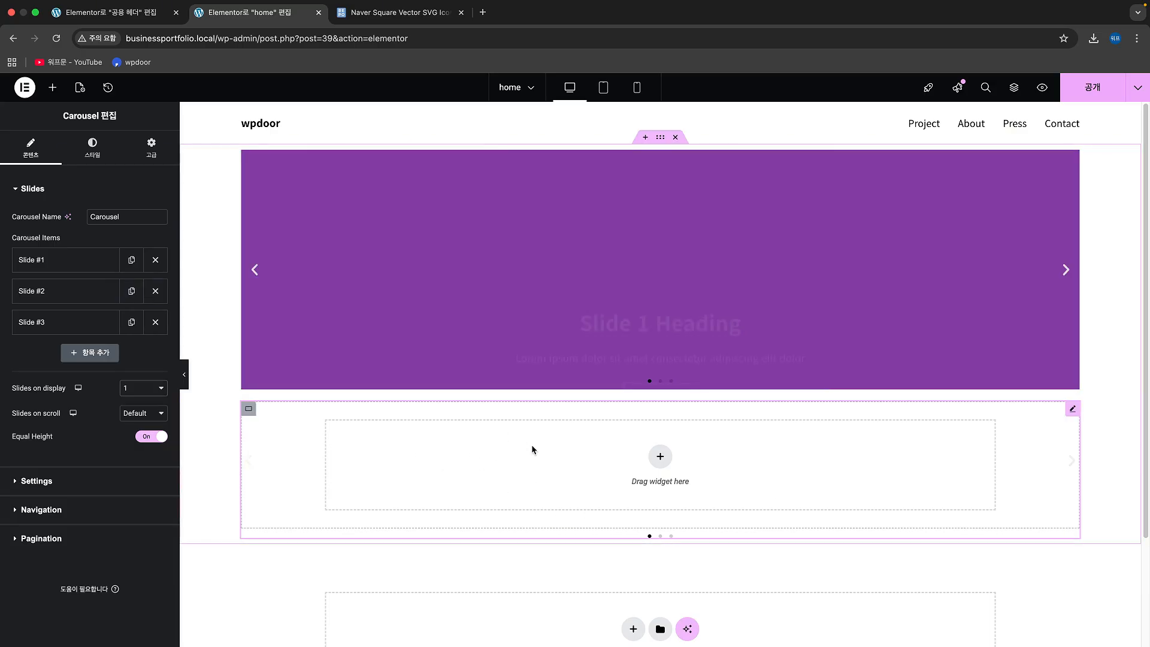
Step: Add an image widget to the Carousel's first slide and fill it with the ocean picture sample_img_1.jpg
left_click(53, 88)
left_click_drag(122, 357, 543, 471)
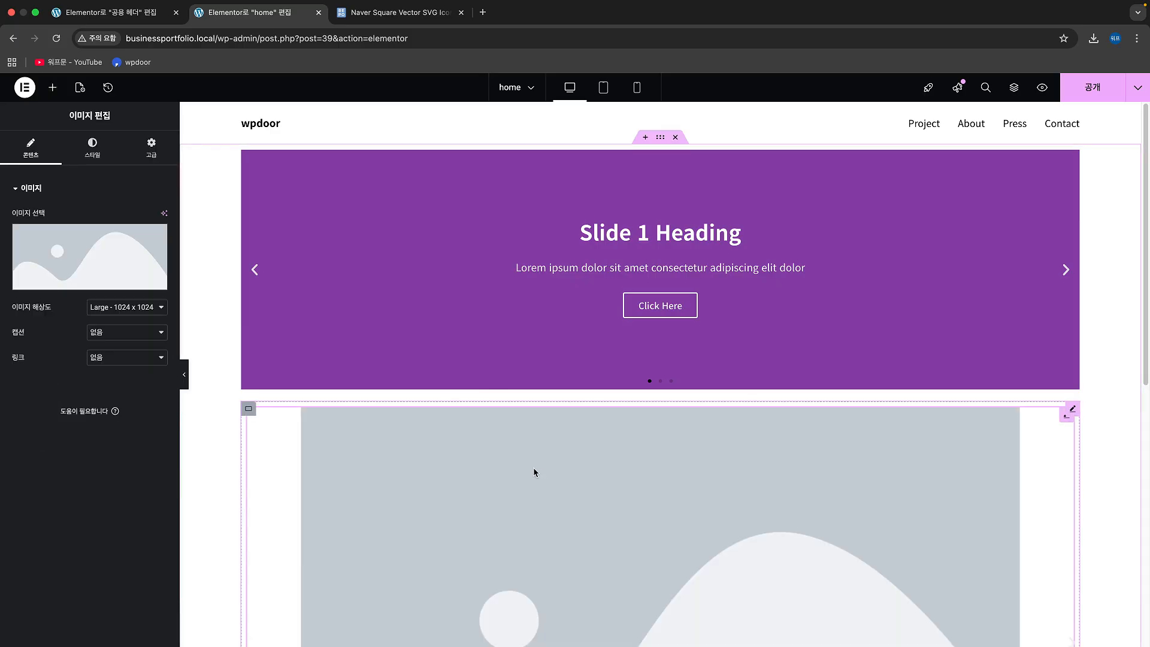
left_click(97, 266)
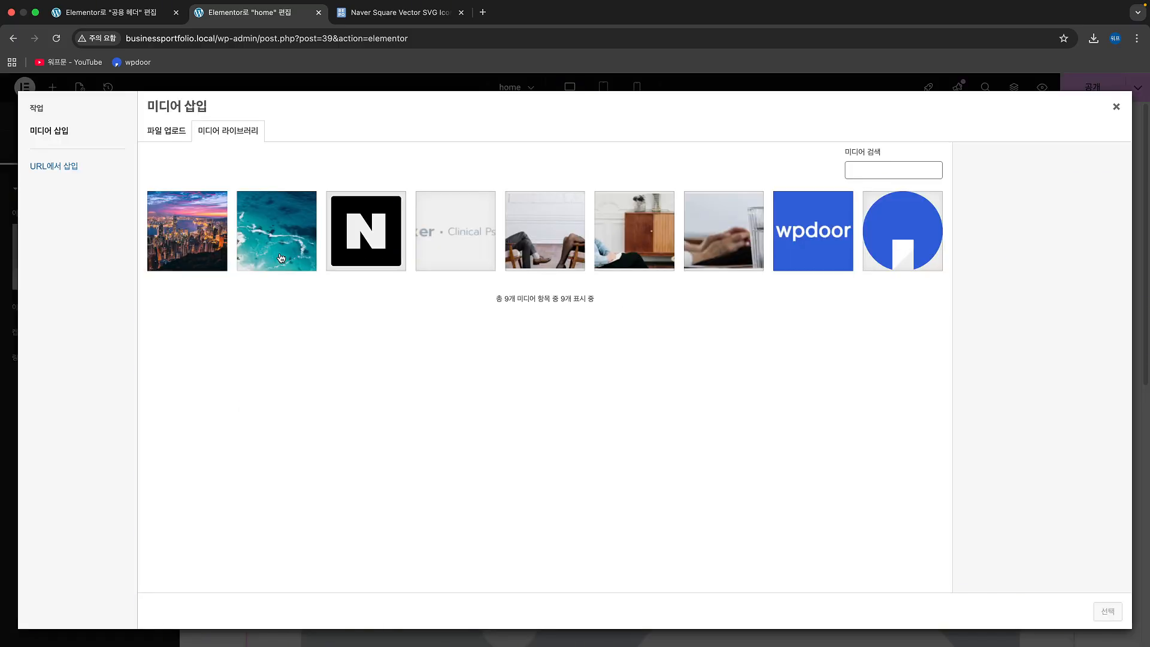
left_click(281, 258)
left_click(1108, 611)
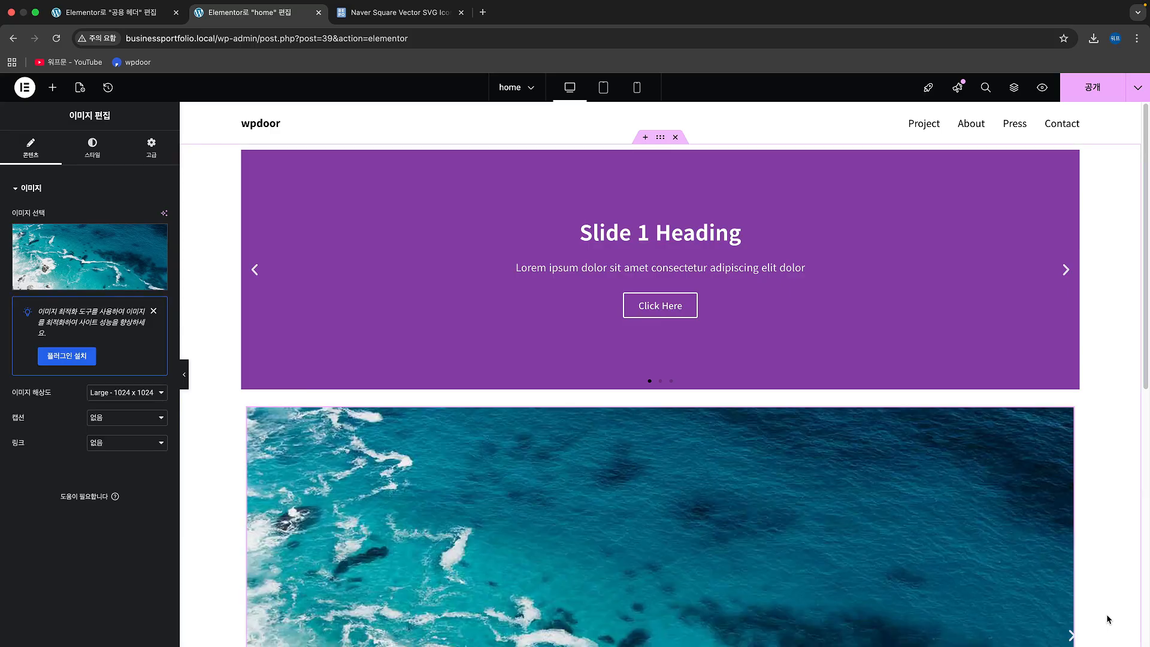
Step: Set the slide image's link to a custom URL (사용자 정의 URL) and its image resolution to full (전체)
left_click(130, 444)
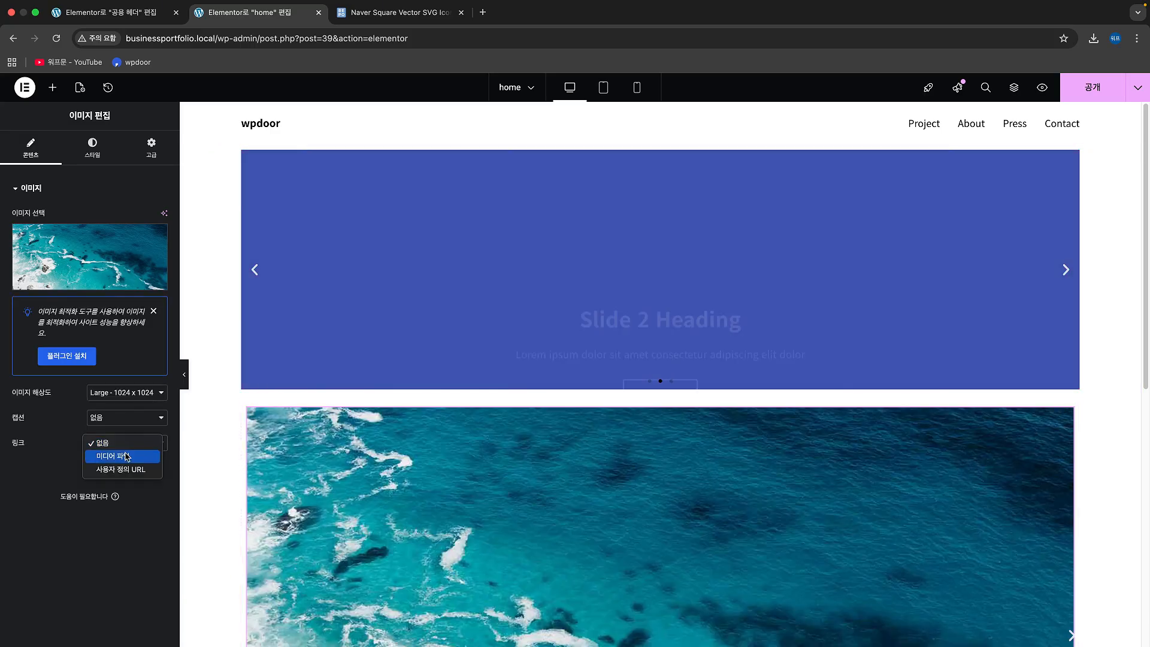
left_click(373, 504)
scroll(419, 500, "down", 4)
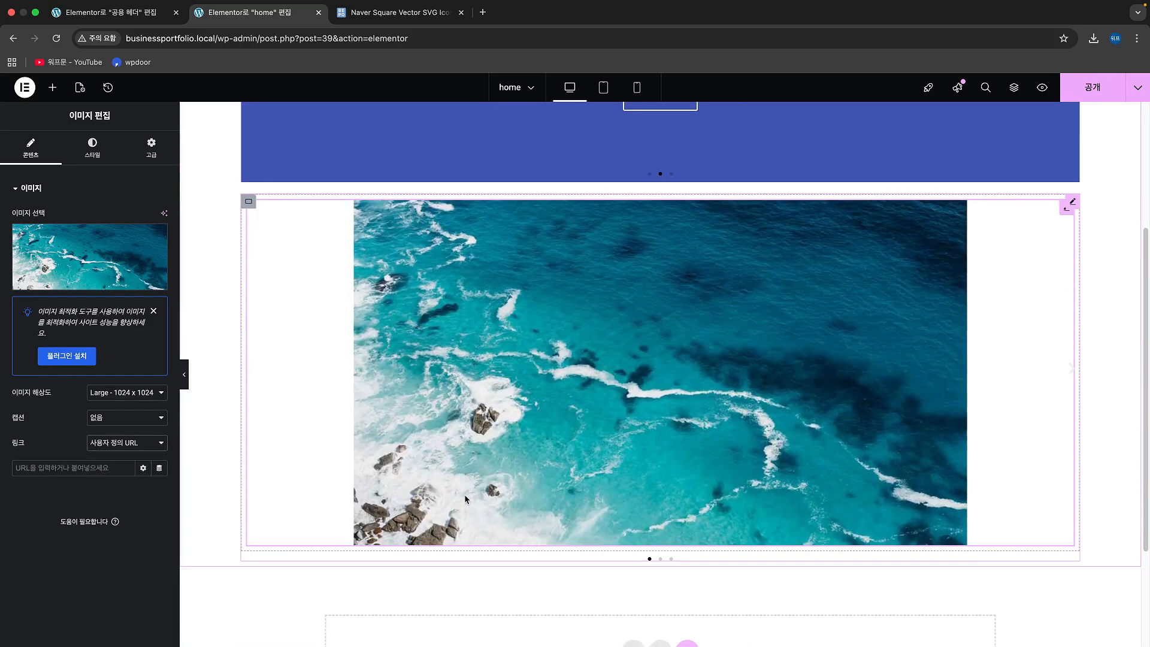
left_click(127, 392)
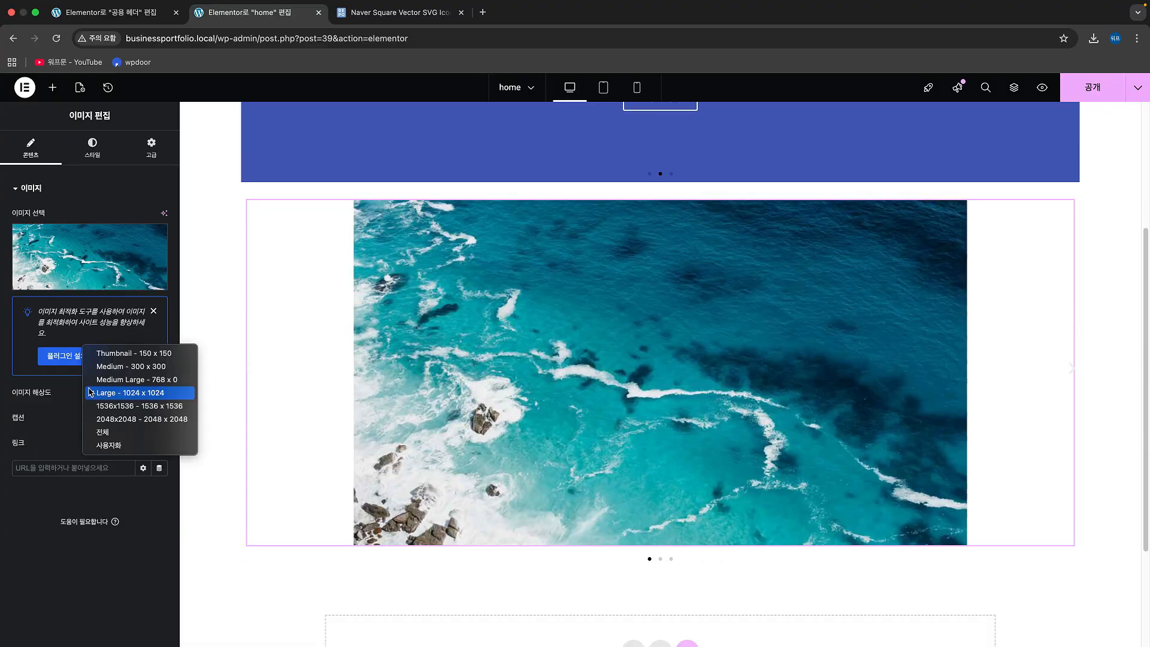
left_click(132, 431)
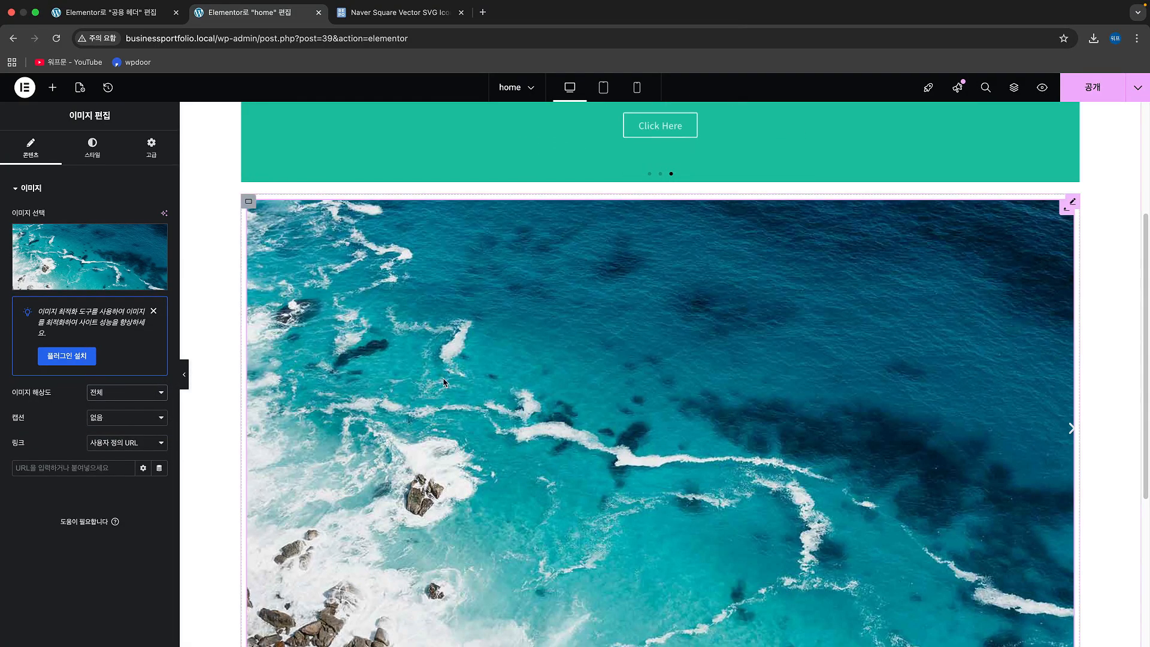
Step: Examine the Carousel's image slide on the page, along with the slide container's settings and the Carousel's own settings
scroll(502, 401, "down", 4)
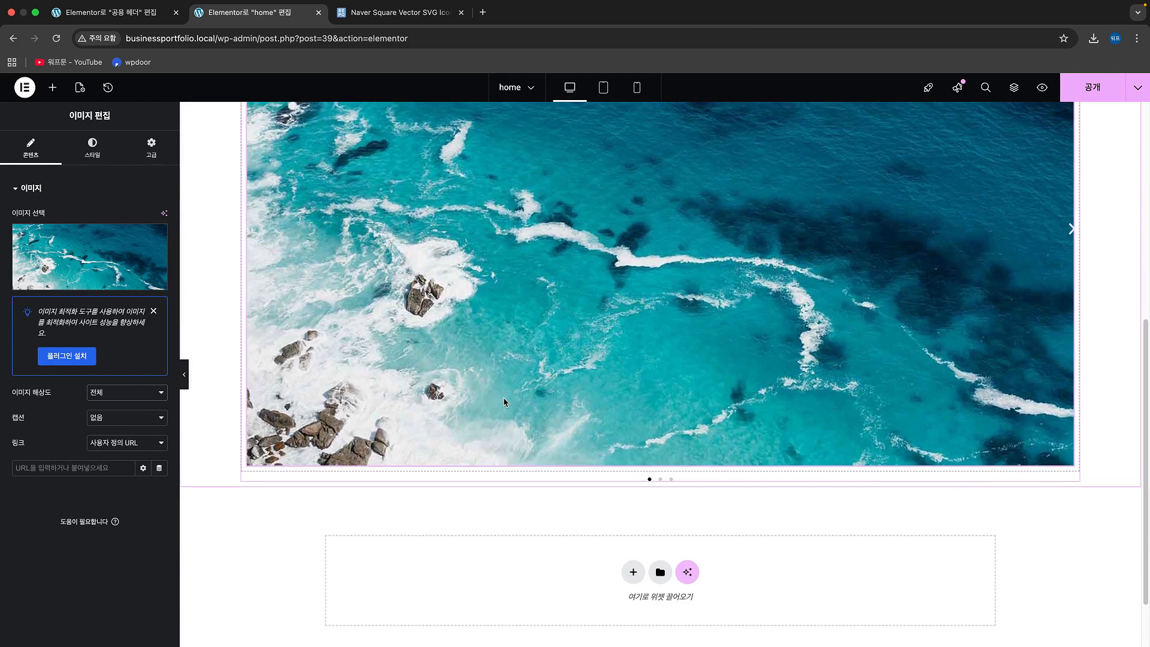
scroll(503, 397, "up", 2)
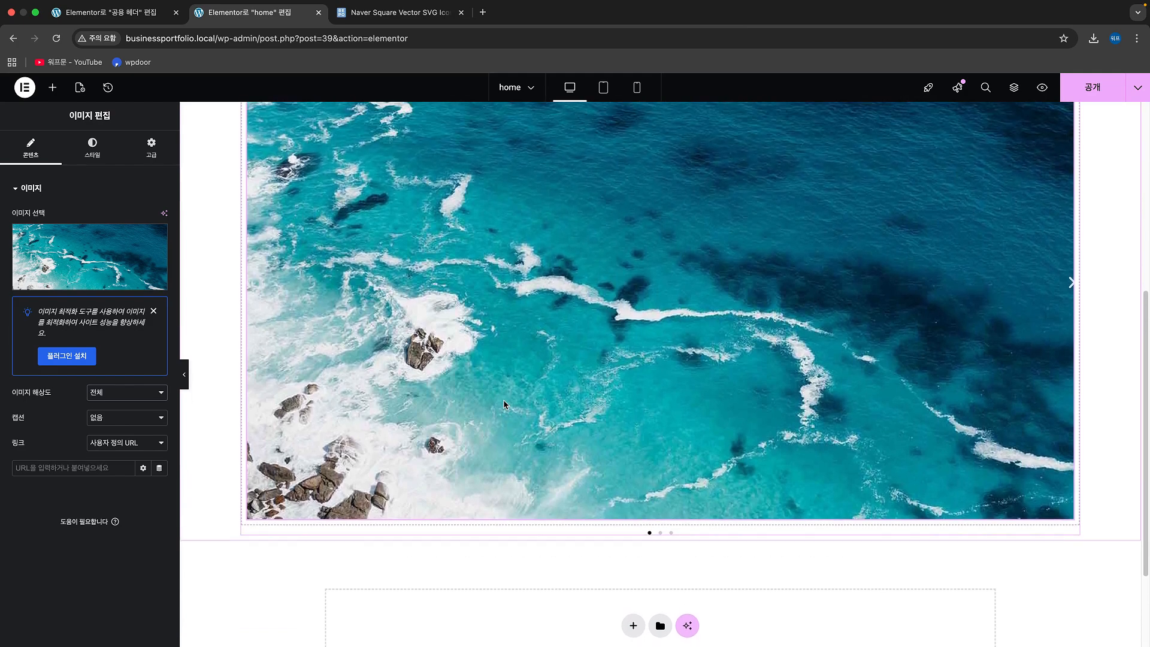
scroll(503, 405, "up", 3)
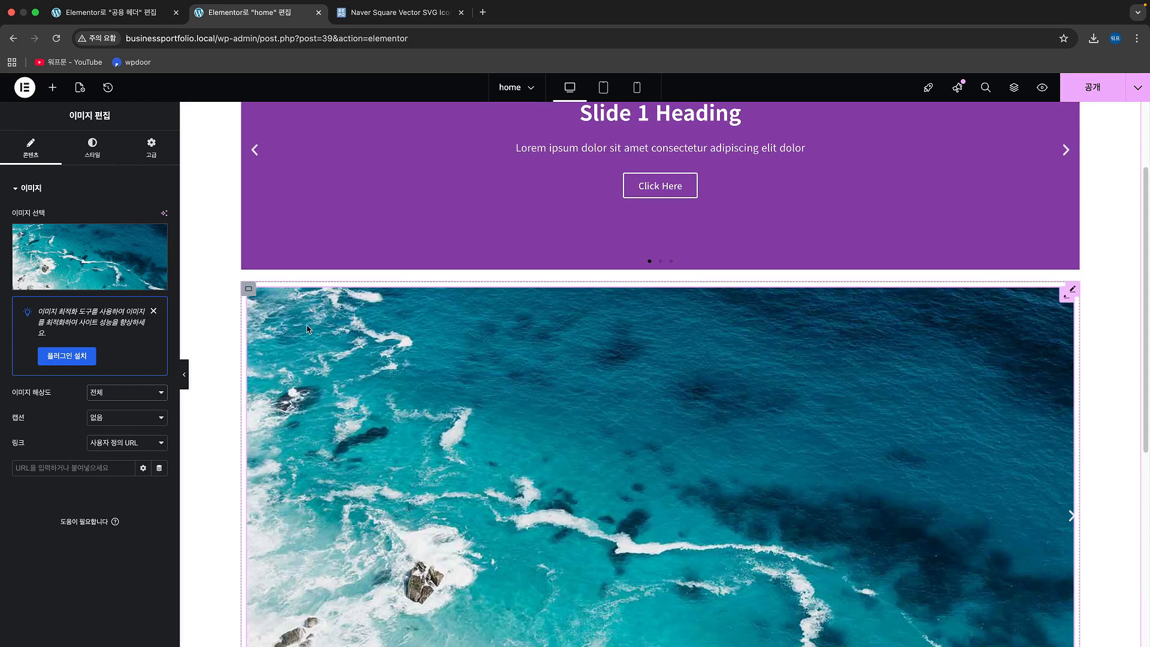
left_click(249, 290)
scroll(289, 354, "down", 1)
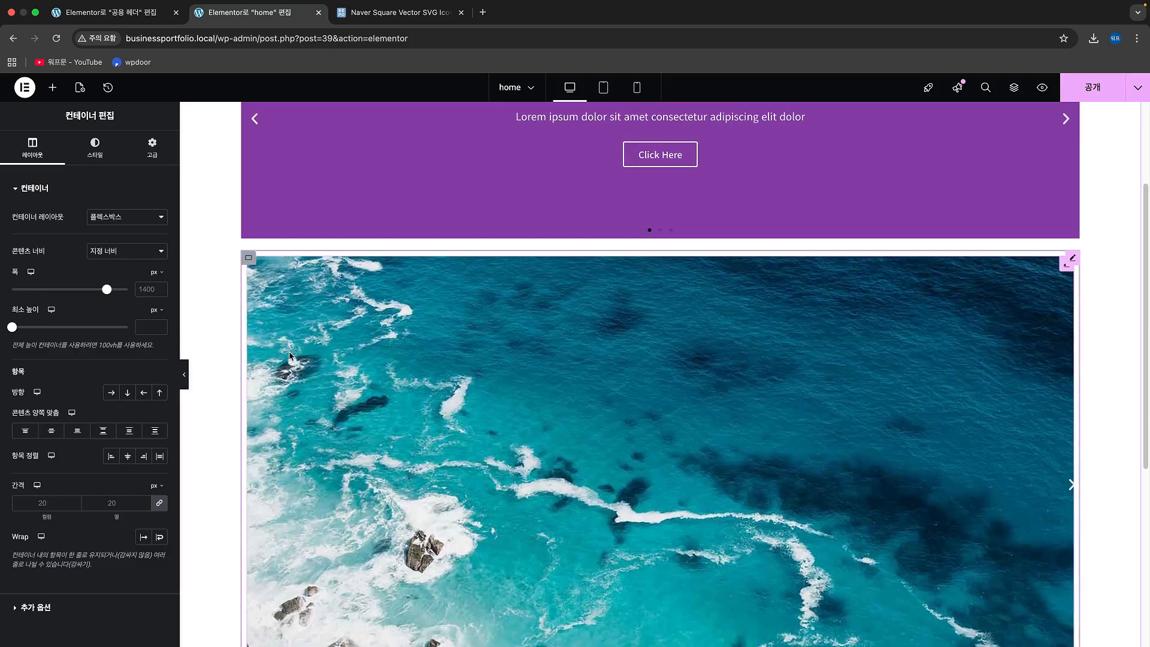
scroll(289, 356, "down", 5)
scroll(289, 356, "up", 5)
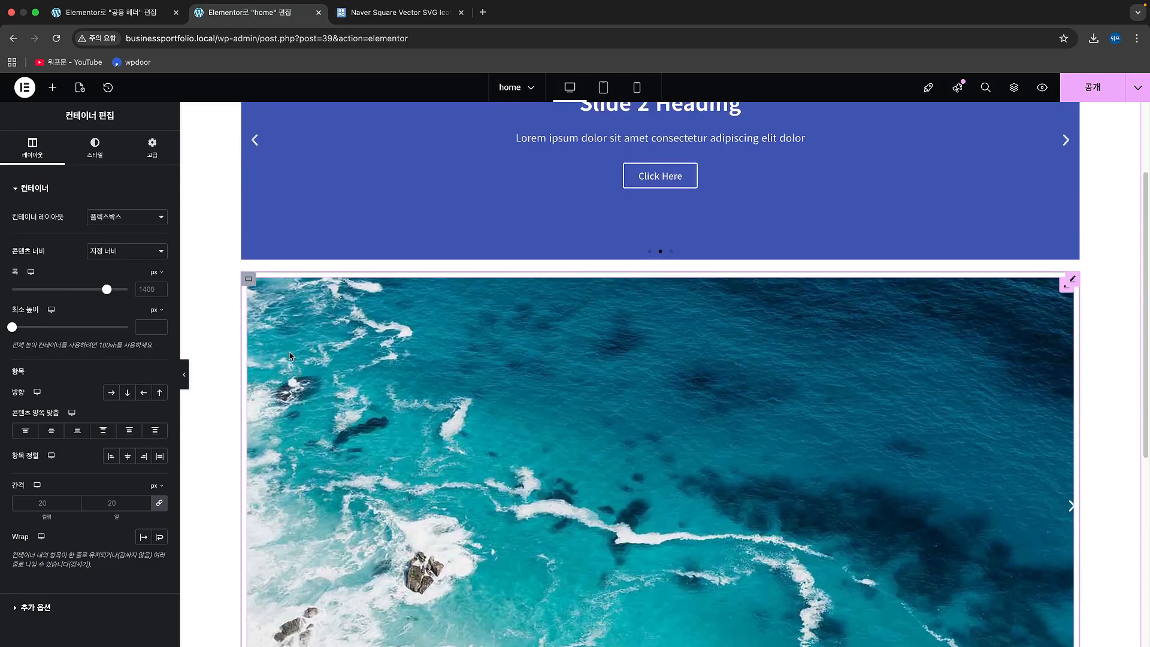
scroll(290, 356, "down", 4)
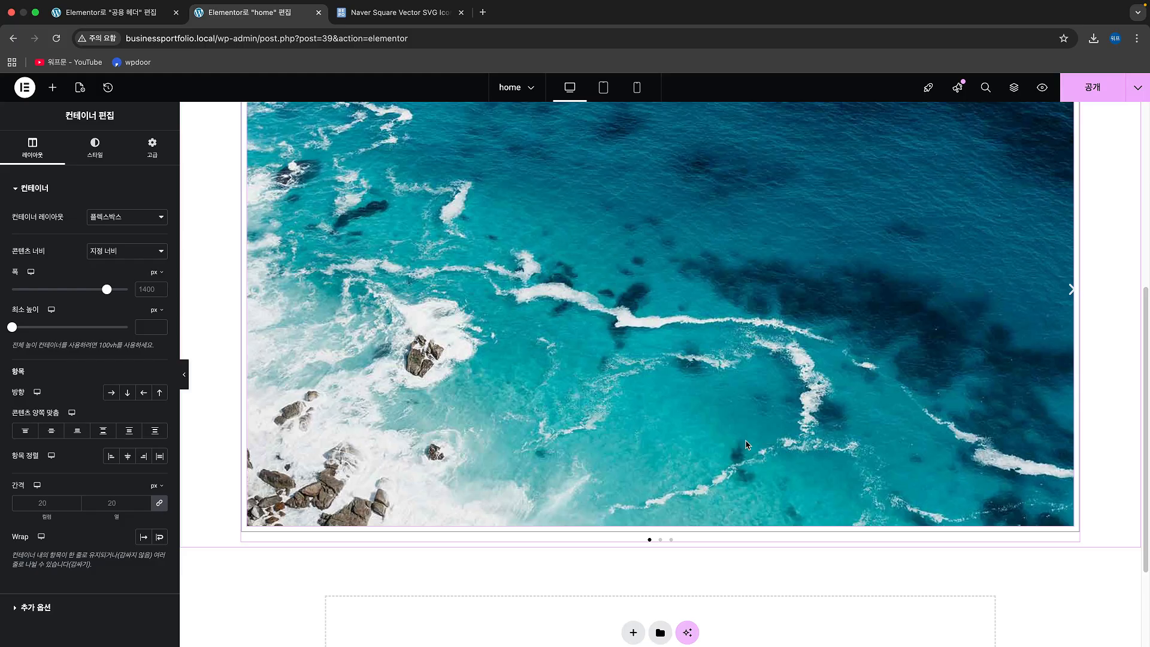
scroll(730, 360, "up", 2)
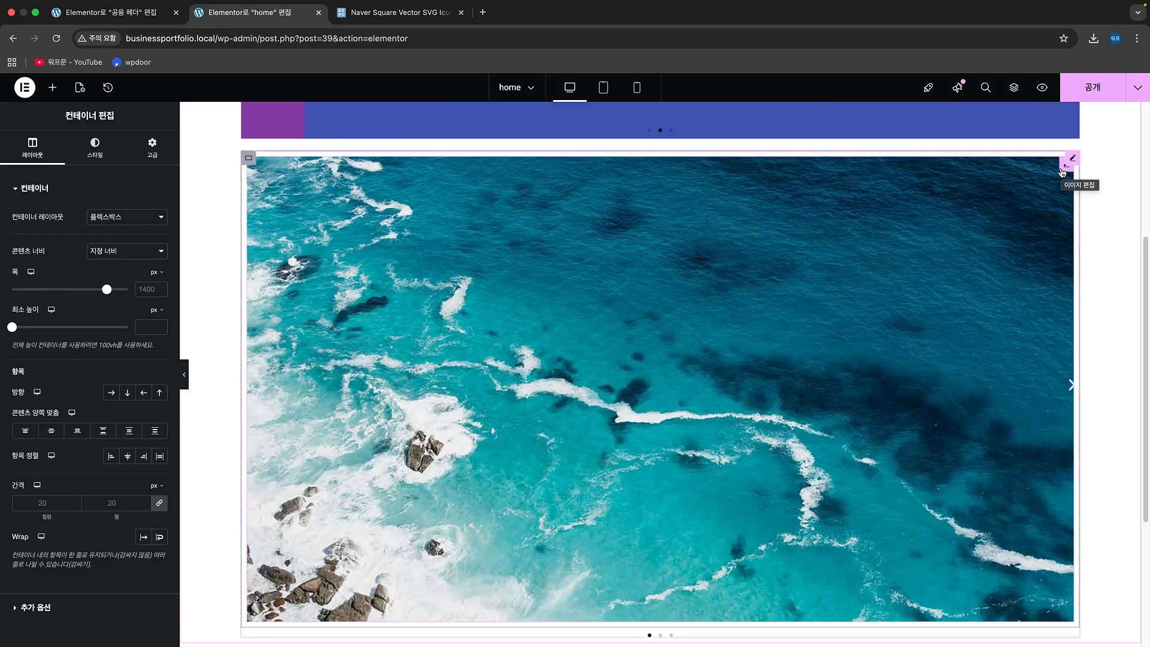
scroll(1062, 173, "down", 1)
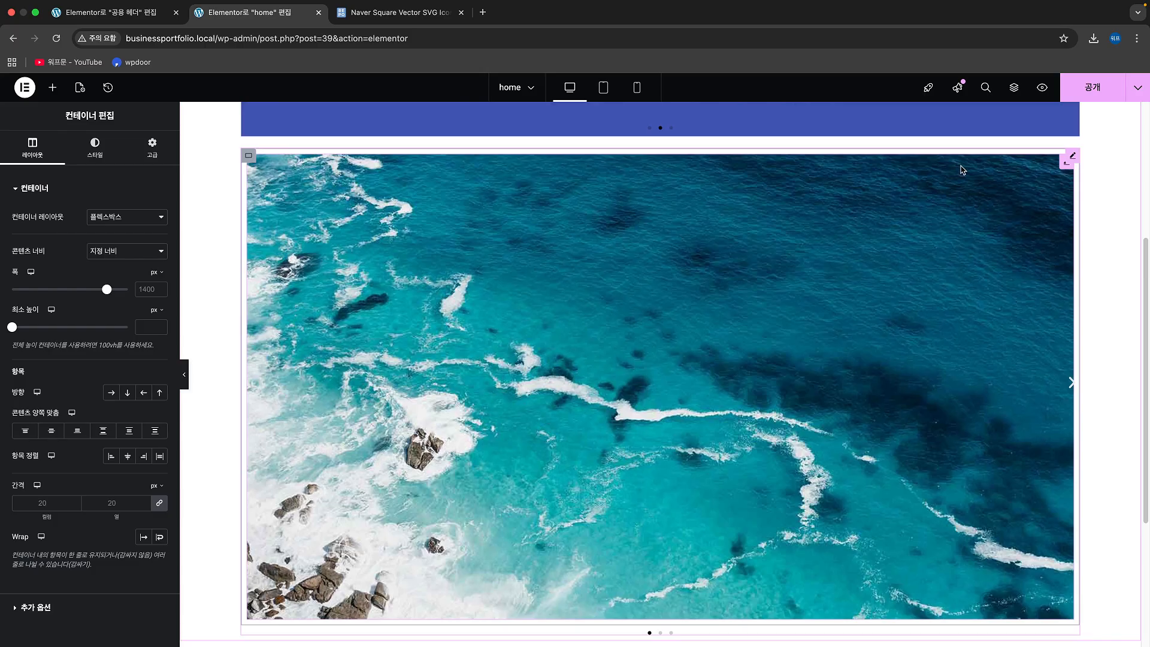
left_click(1072, 156)
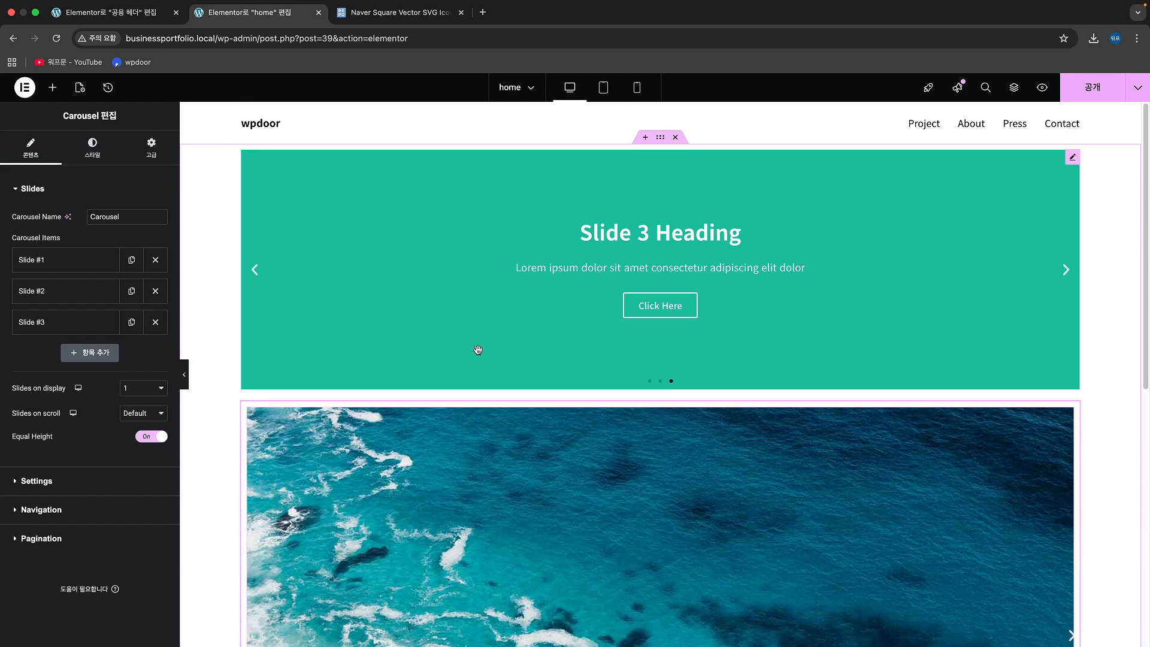
Step: Remove the third slide from the Slides widget and use sample_img_1.jpg as the first slide's background image
left_click(486, 313)
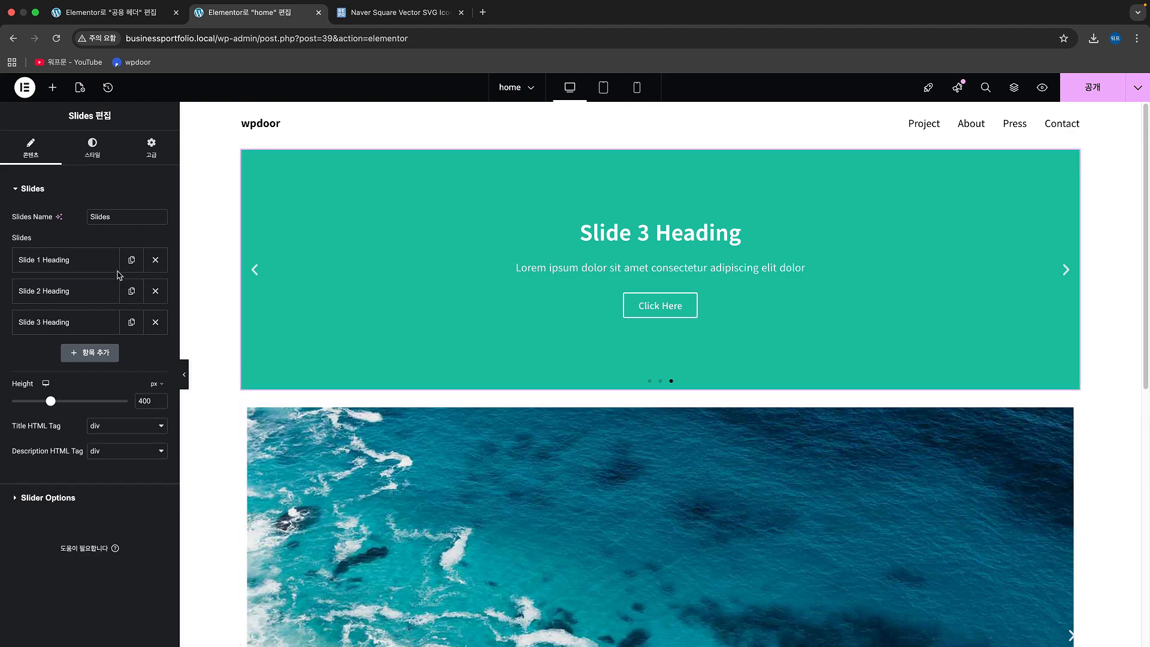
left_click(155, 321)
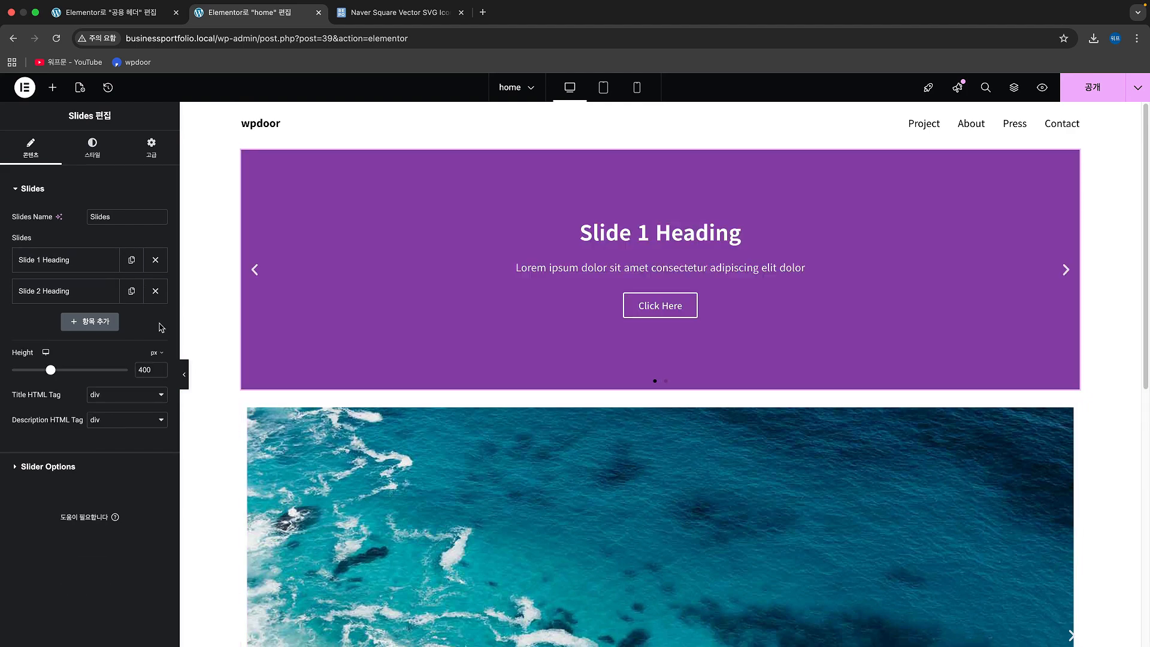
left_click(71, 261)
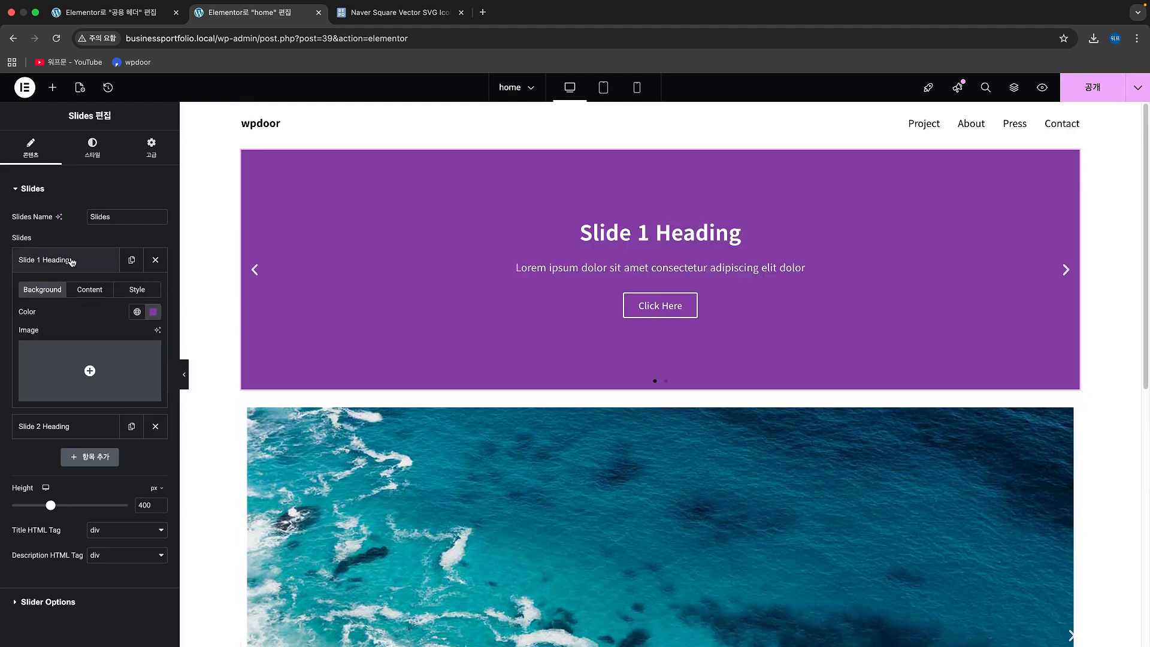
left_click(89, 375)
left_click(261, 243)
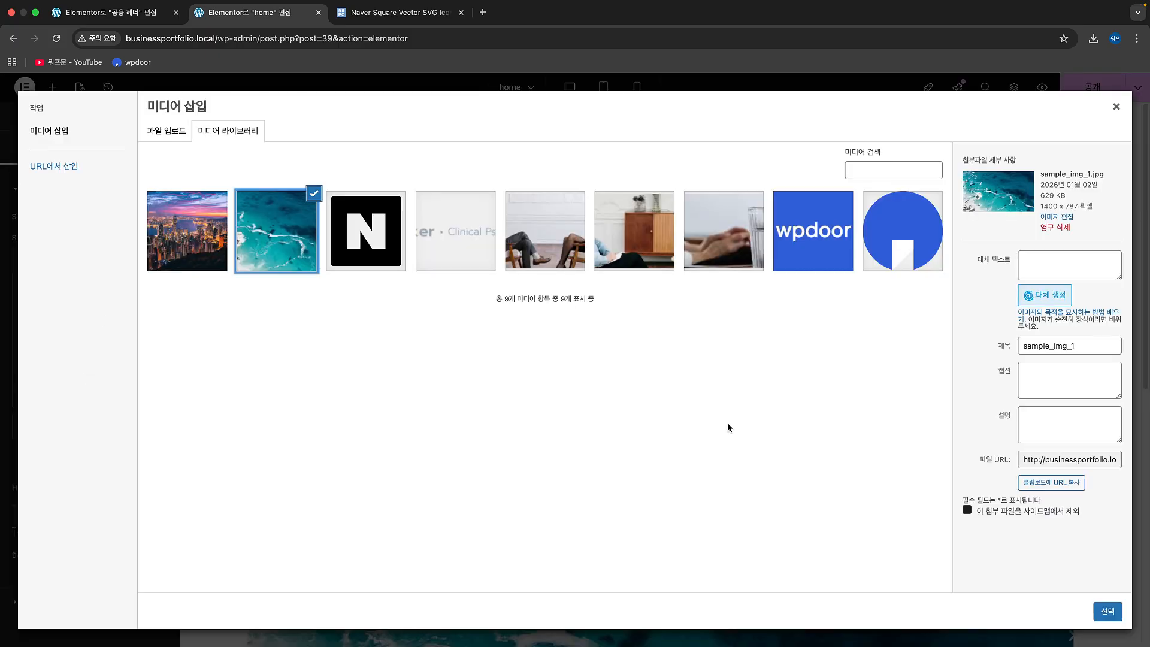
left_click(1105, 612)
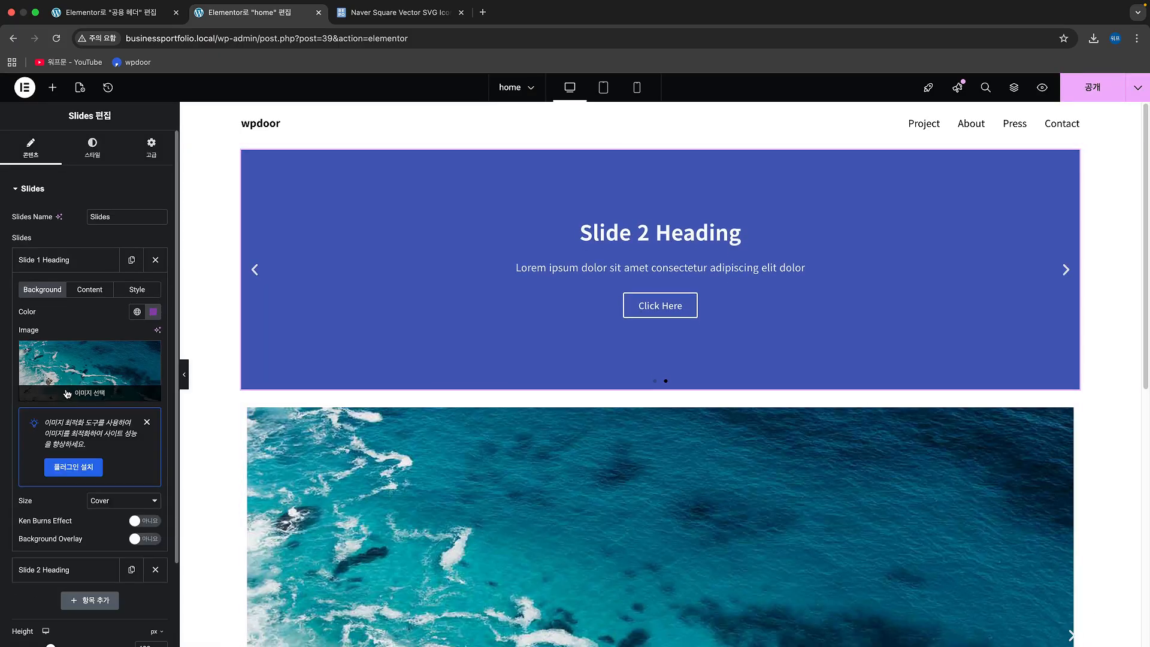
Step: Change the first slide's title in the Slides widget to "작품명"
scroll(67, 393, "down", 1)
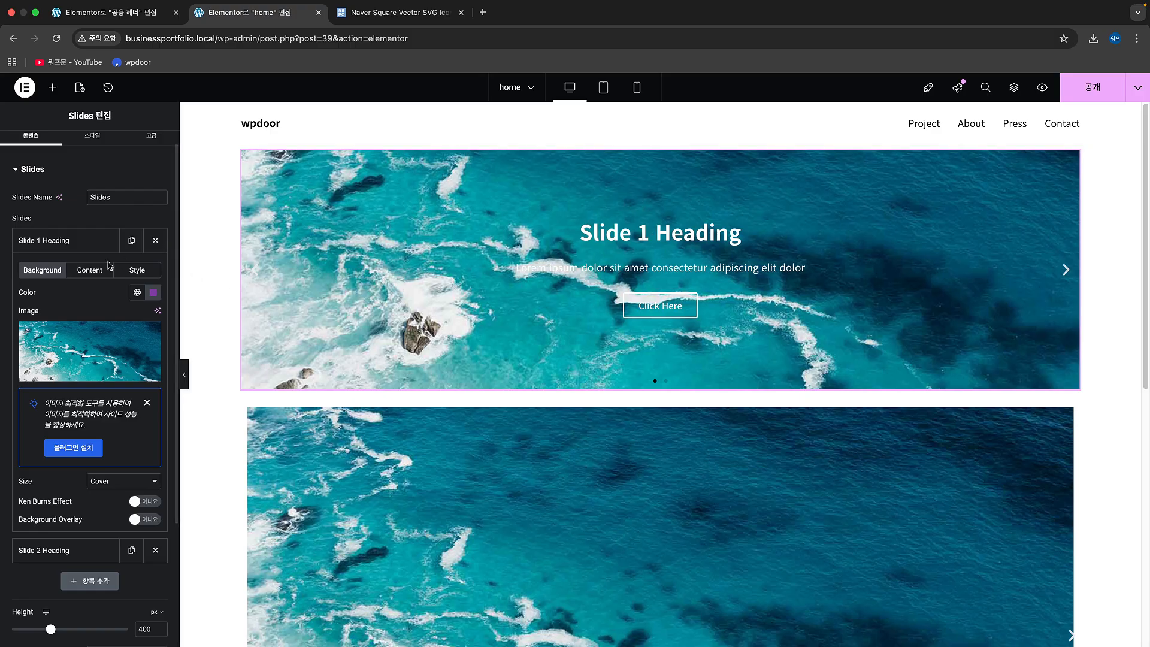
left_click(90, 270)
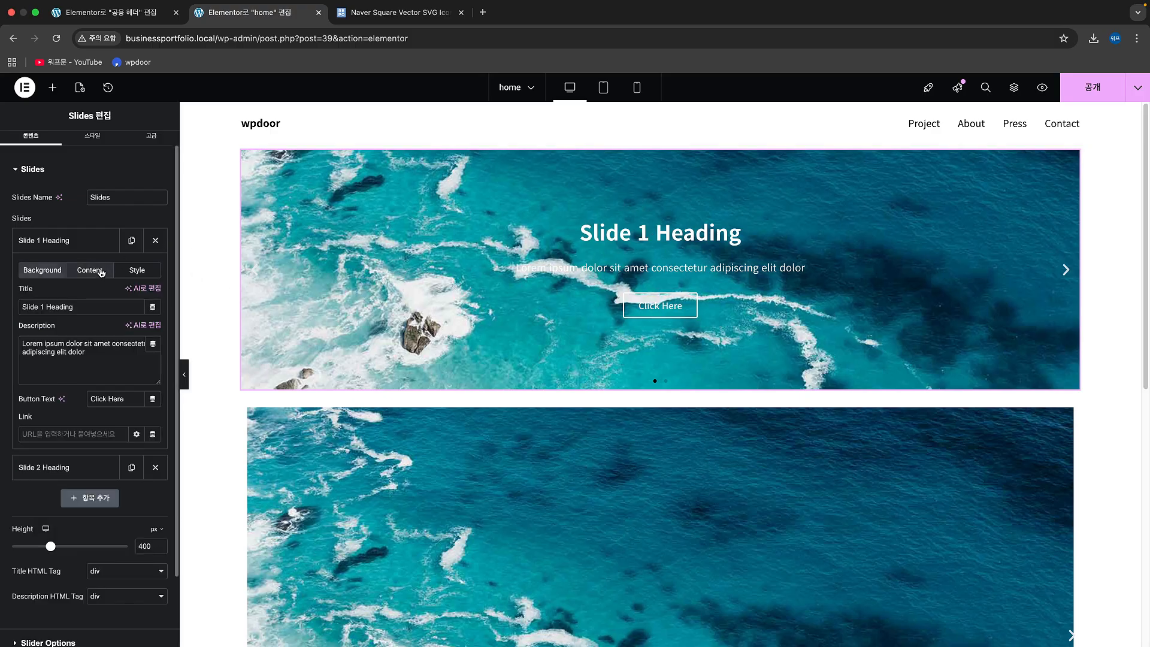
triple_click(83, 308)
type("wkrv")
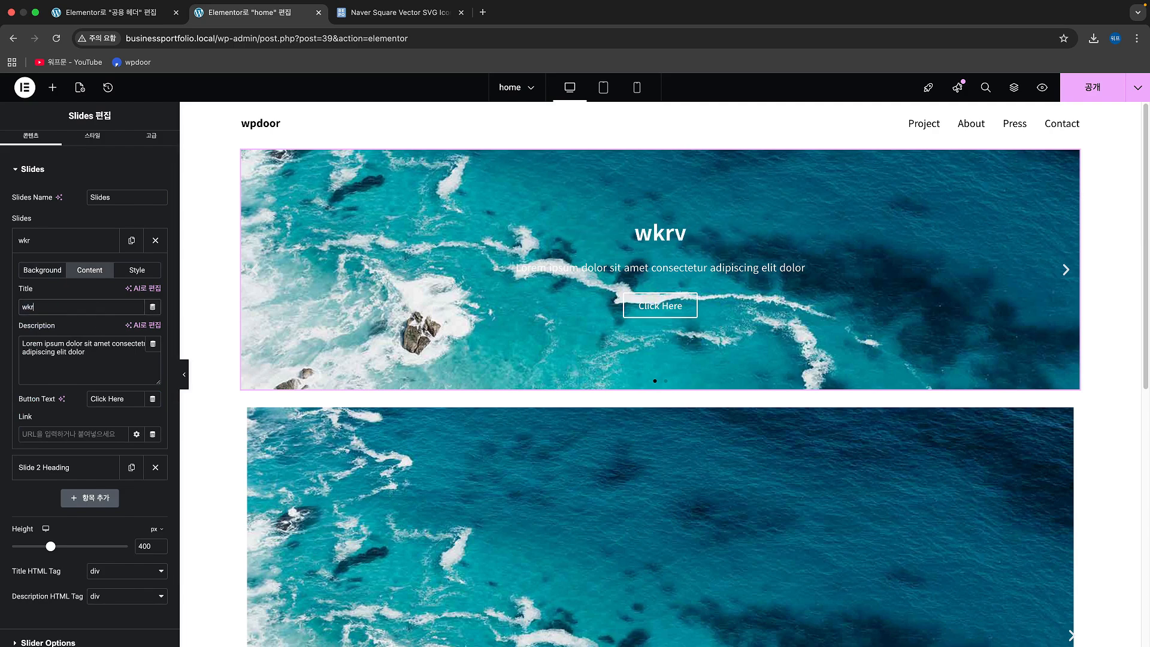
key("BackSpace")
key("BackSpace")
key("BackSpace")
key("BackSpace")
type("ㅈㅏㄱ품")
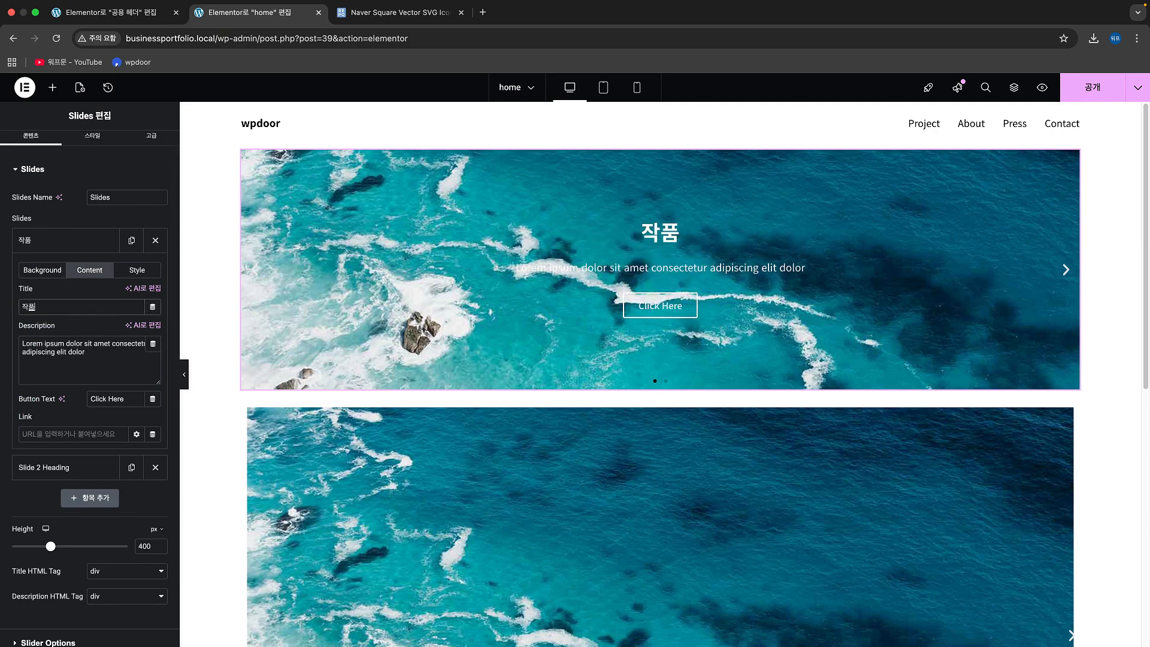
type("며ㅇ")
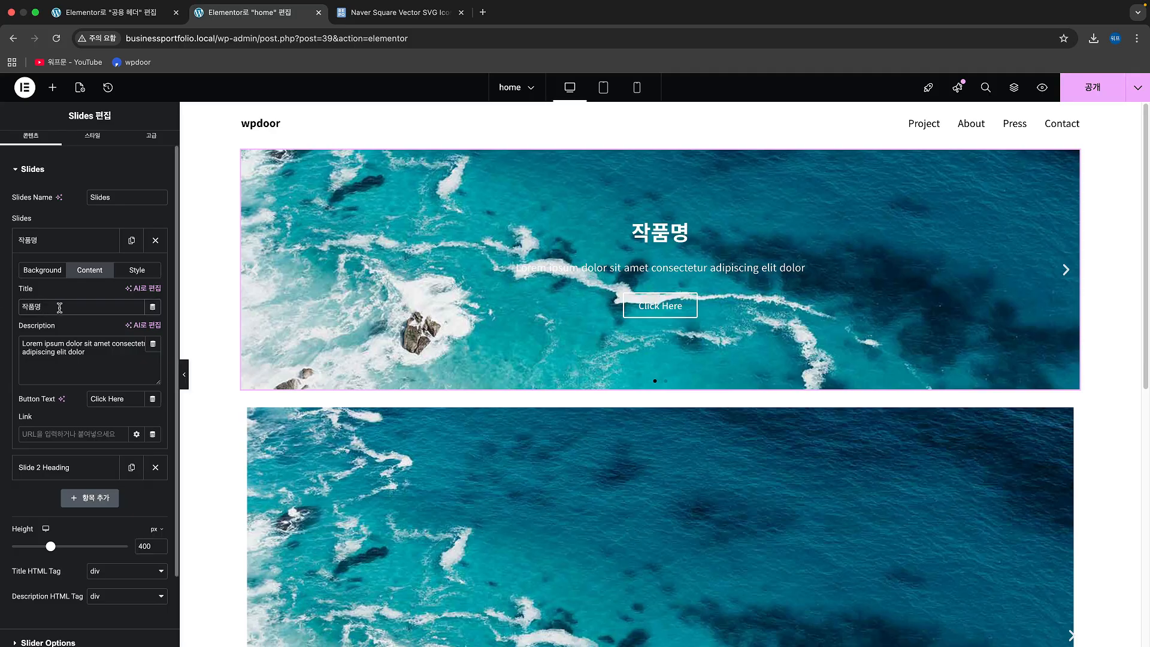
Step: Replace the first slide's description with "간단한 설명" and open its link for editing
triple_click(103, 358)
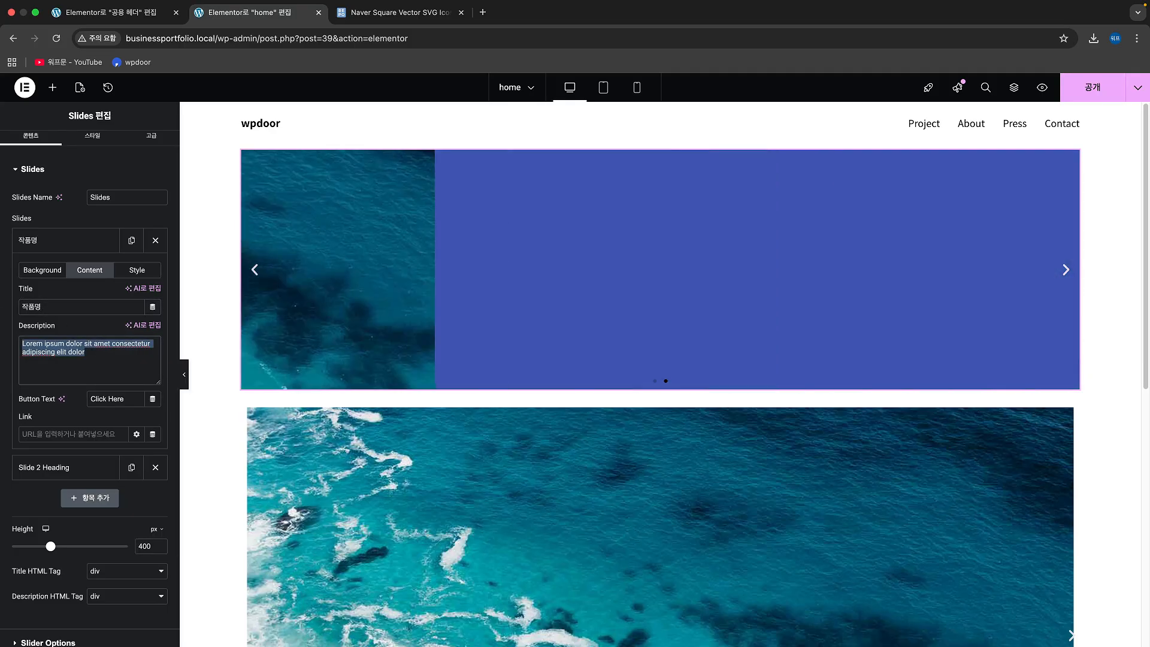
type("간디")
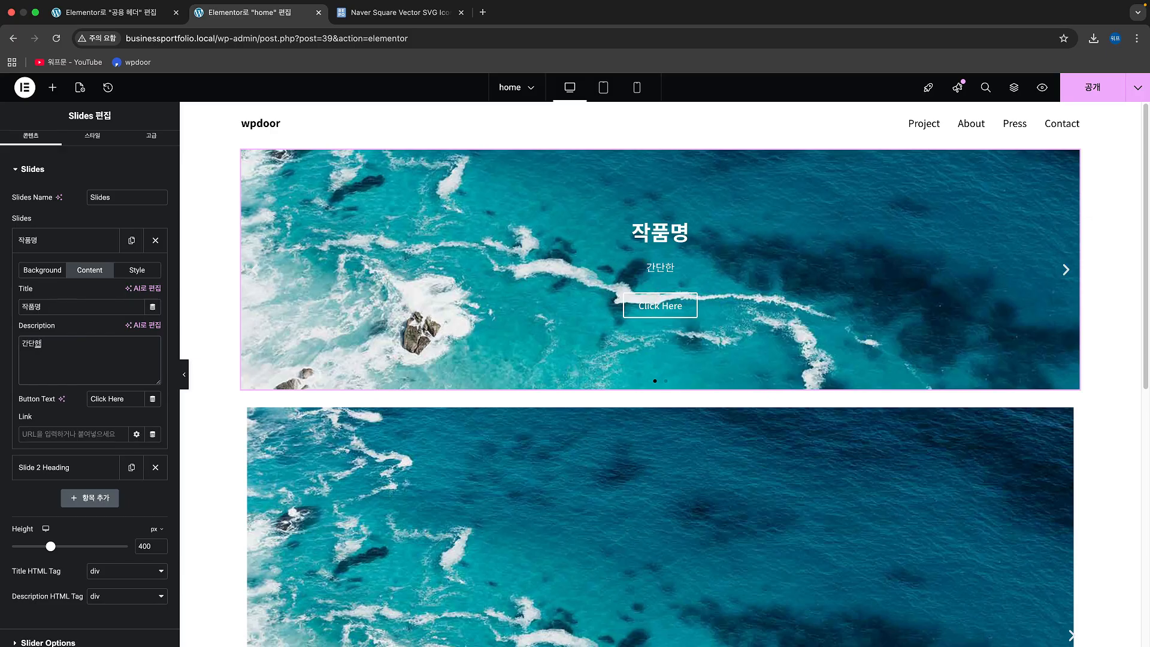
type("한 설명")
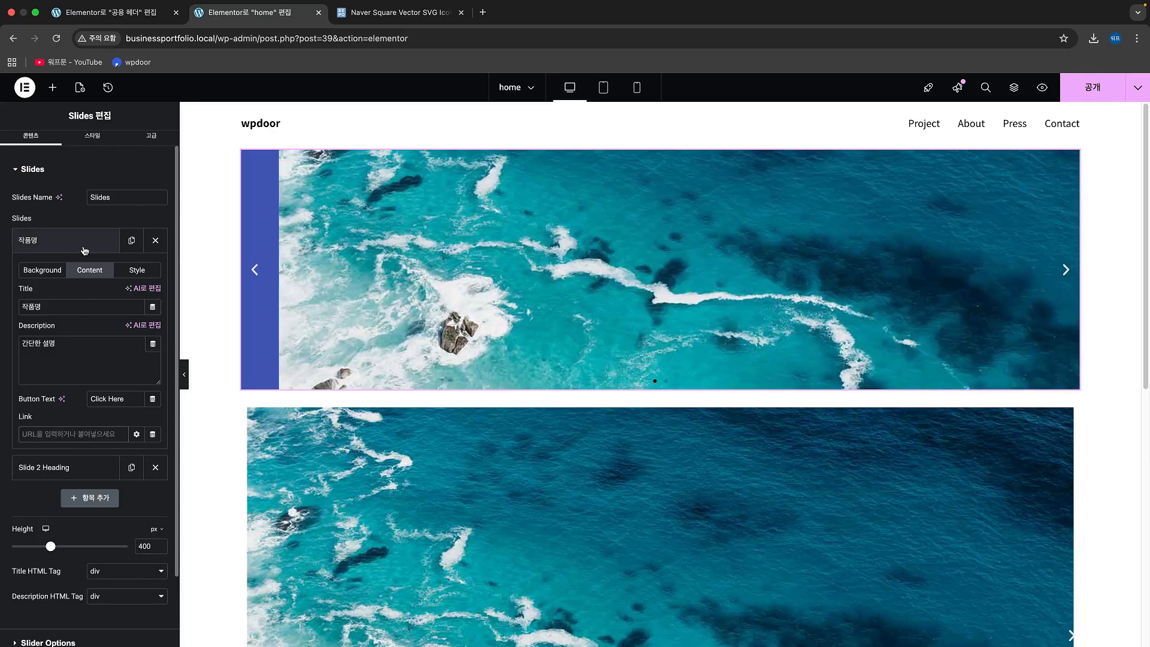
left_click(66, 436)
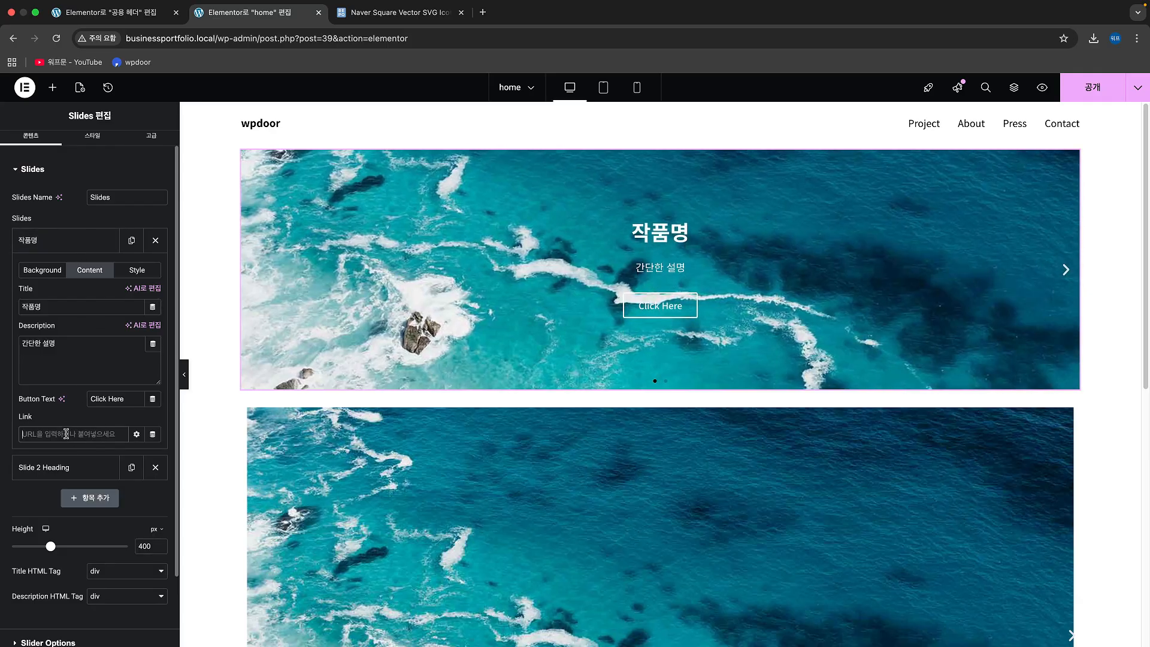
Step: Delete the second slide from the Slides widget and duplicate the "작품명" slide
left_click(93, 240)
left_click(153, 271)
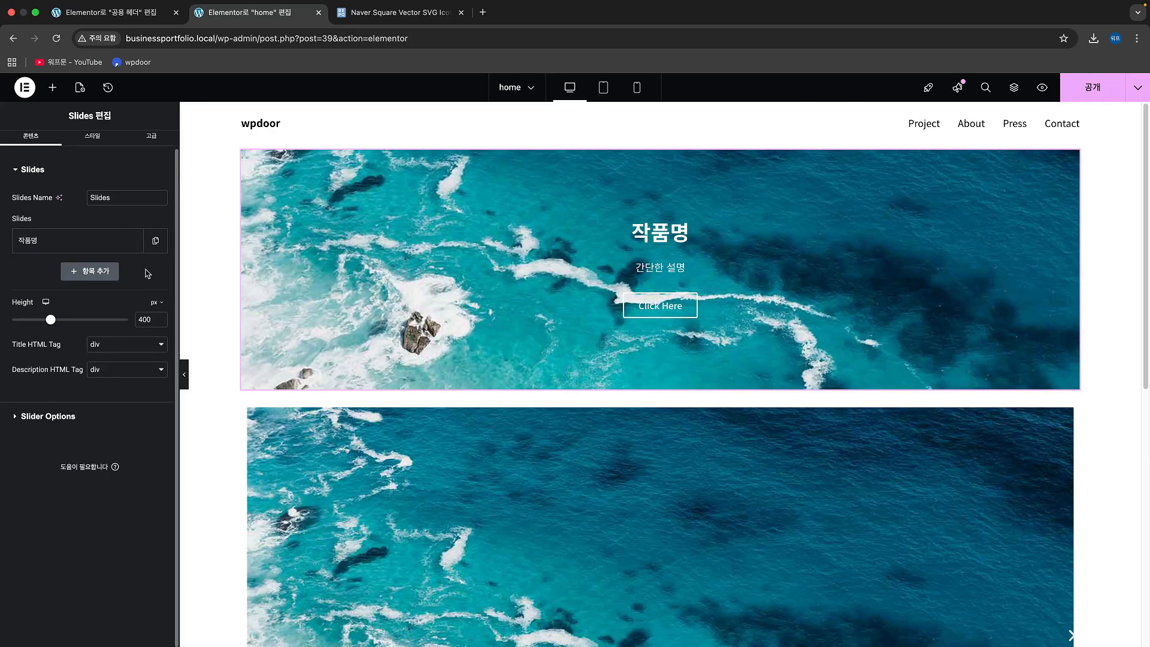
left_click(156, 240)
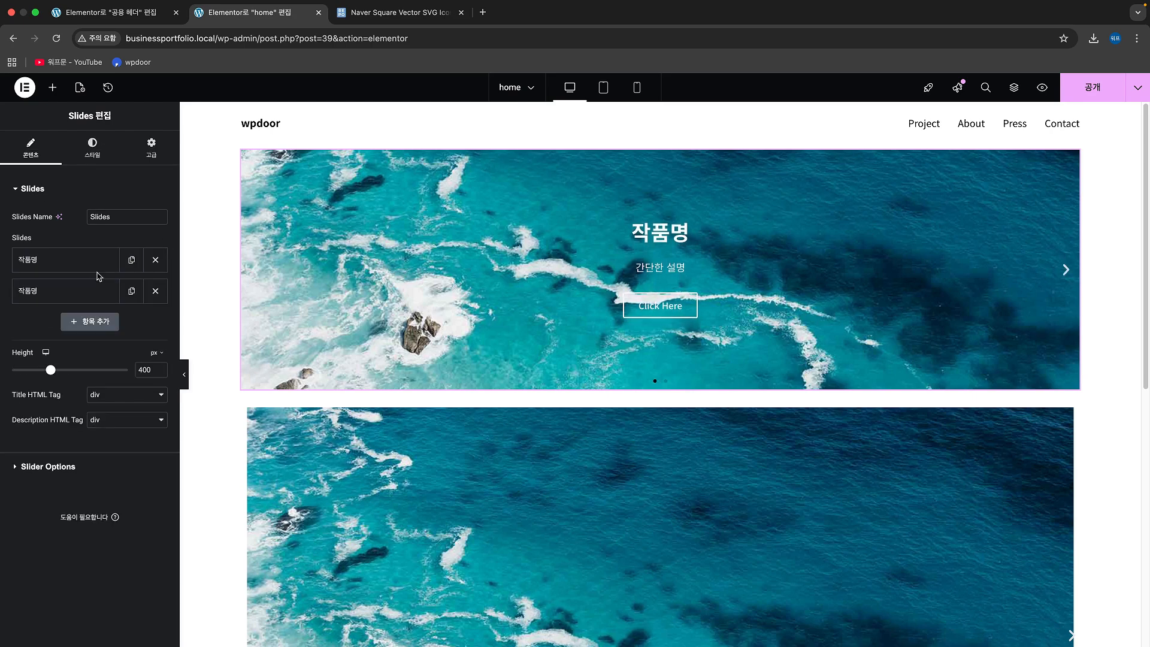
Step: Use sample_img_3.jpg as the duplicated slide's background image and advance the slider on the page to preview it
left_click(90, 290)
left_click(92, 390)
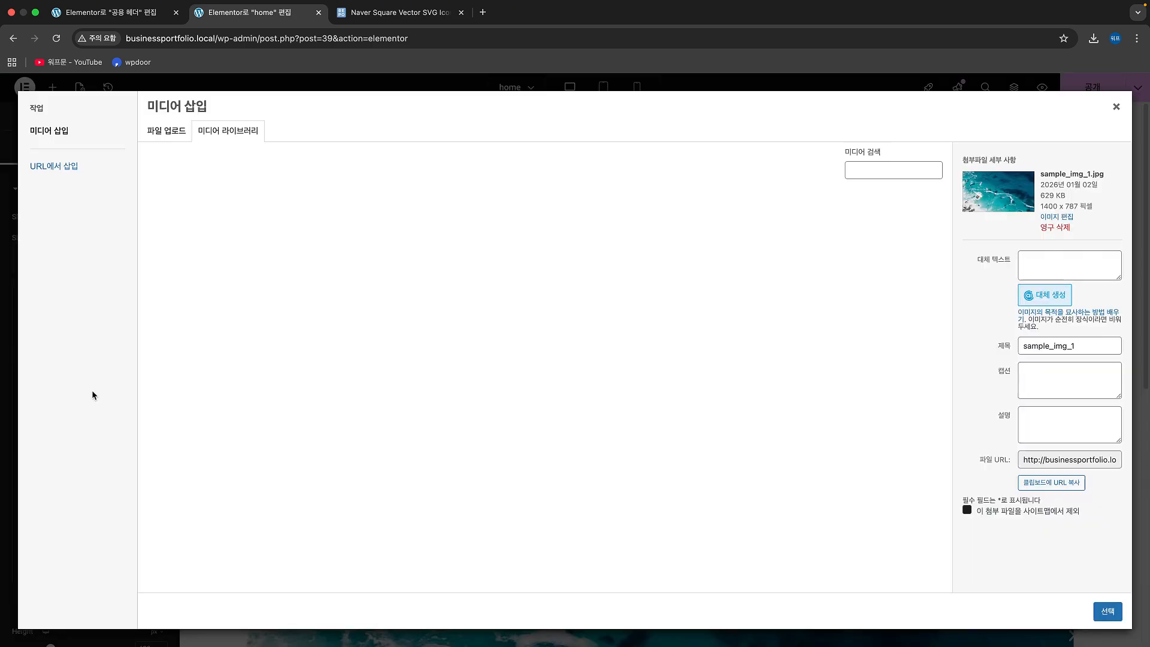
left_click(211, 244)
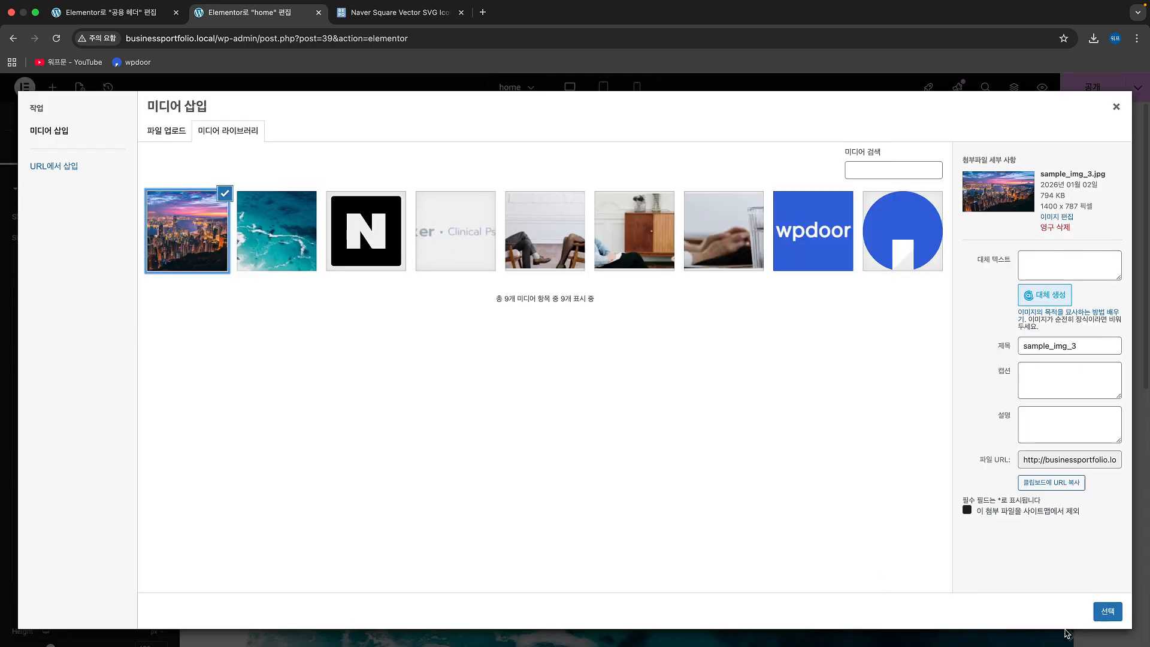
left_click(1107, 611)
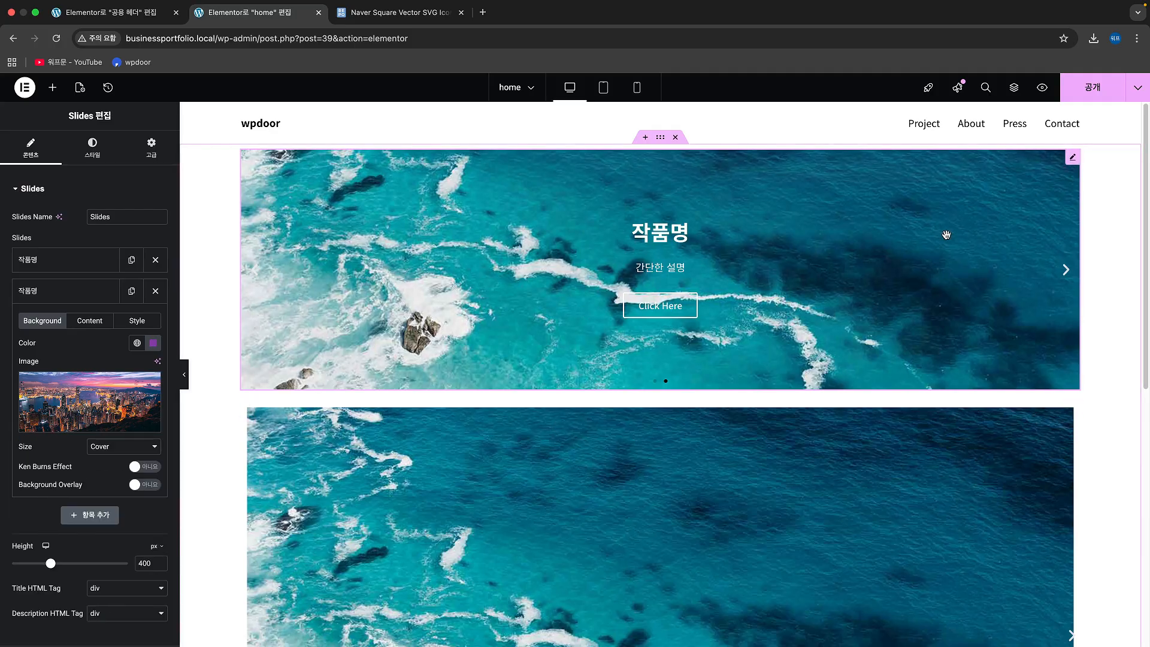
left_click(1070, 273)
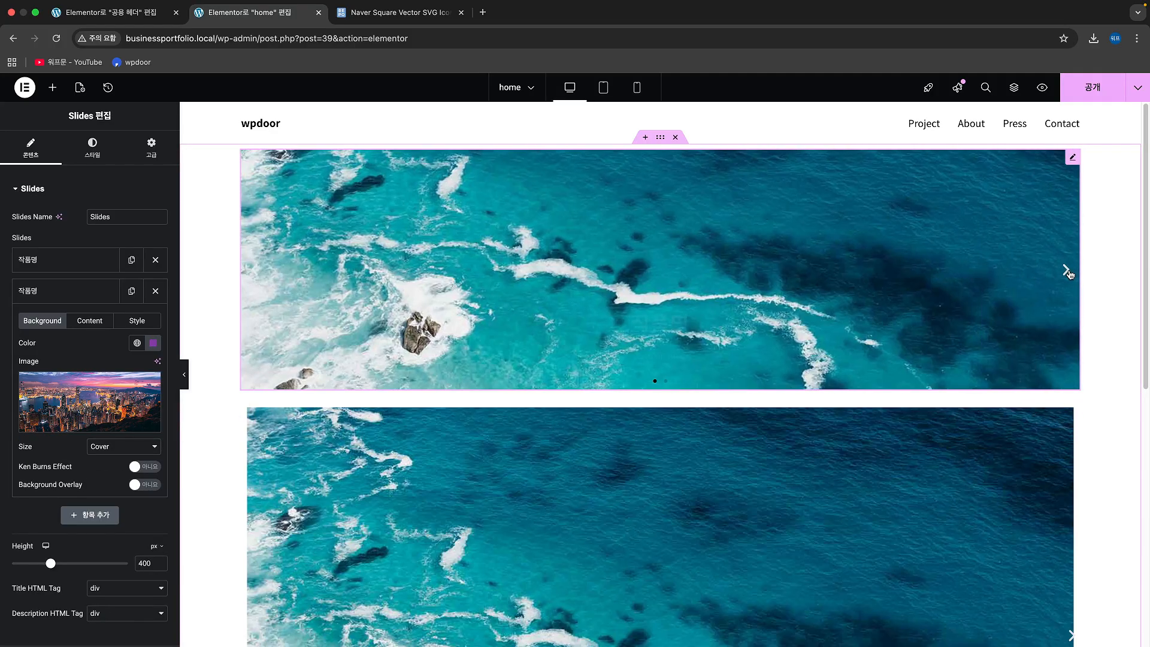
left_click(1070, 272)
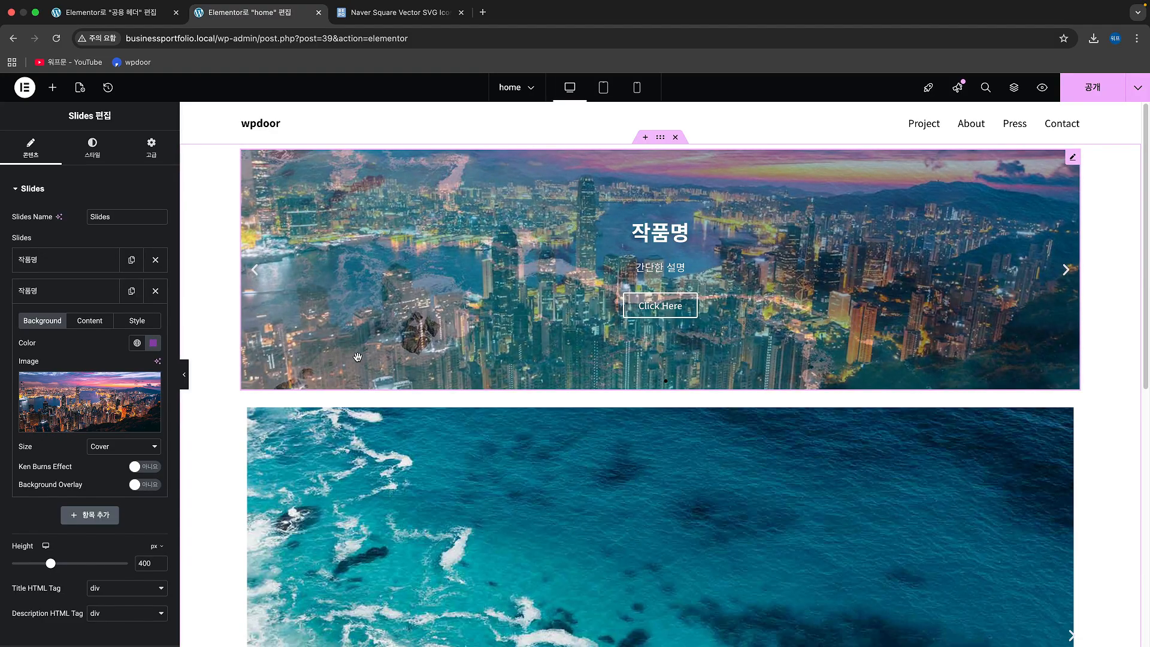
Step: Remove the third slide from the Carousel below the Slides widget and open its second slide
scroll(404, 357, "down", 5)
scroll(403, 358, "up", 5)
scroll(533, 407, "down", 3)
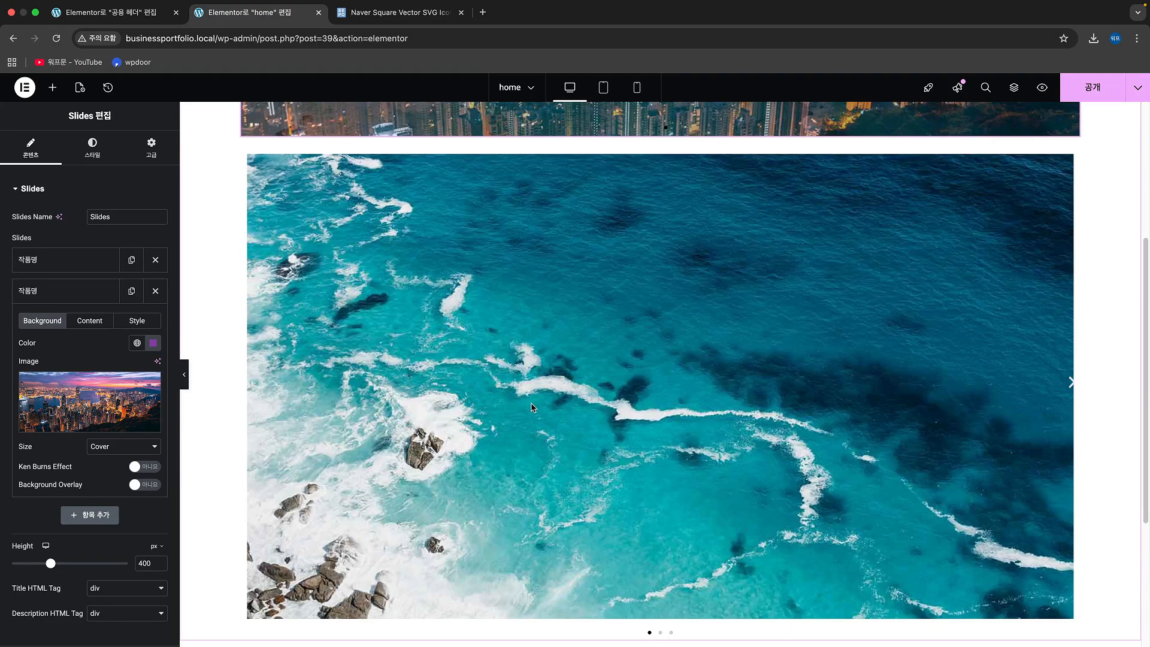
left_click(533, 407)
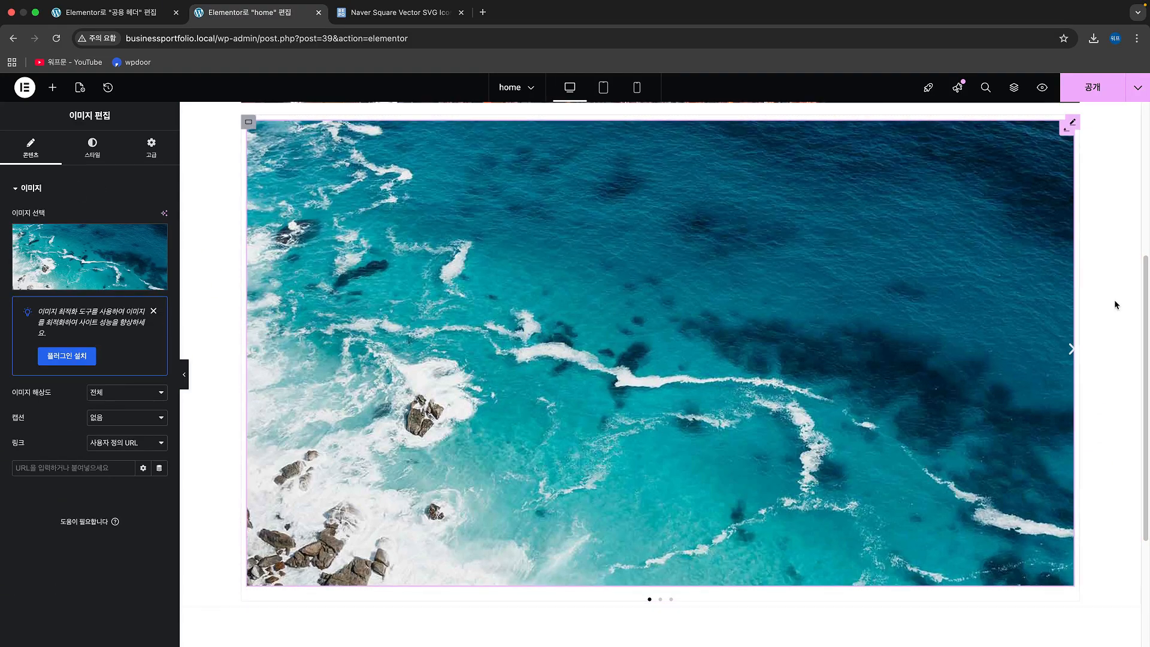
scroll(1078, 192, "up", 1)
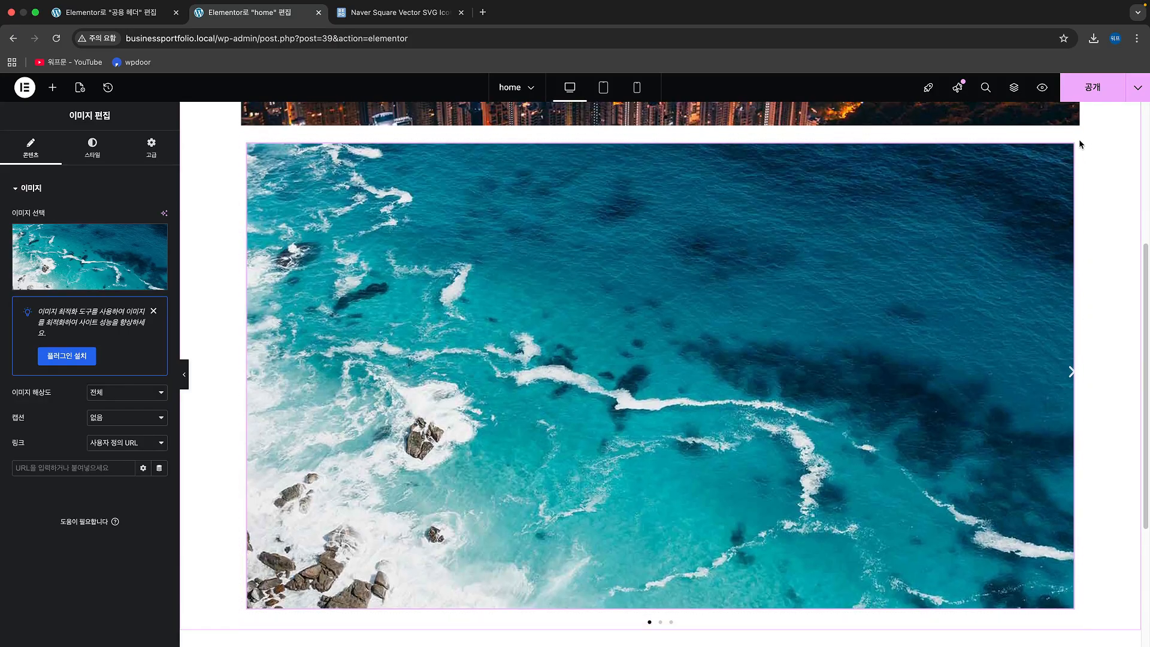
left_click(1080, 145)
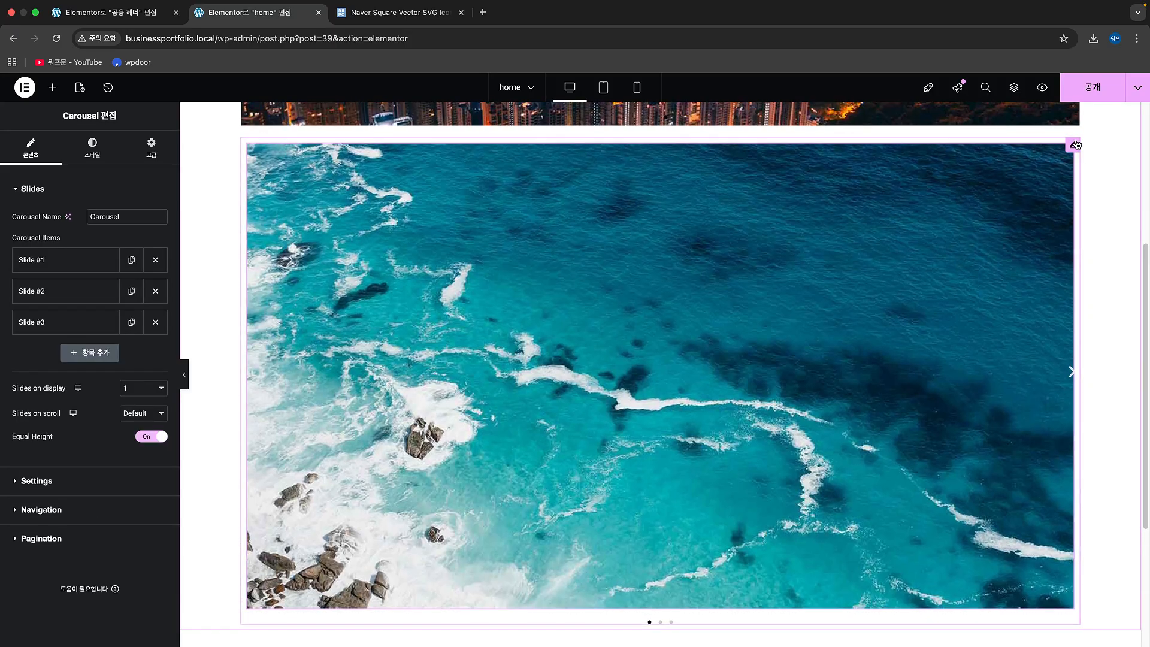
left_click(154, 322)
left_click(84, 291)
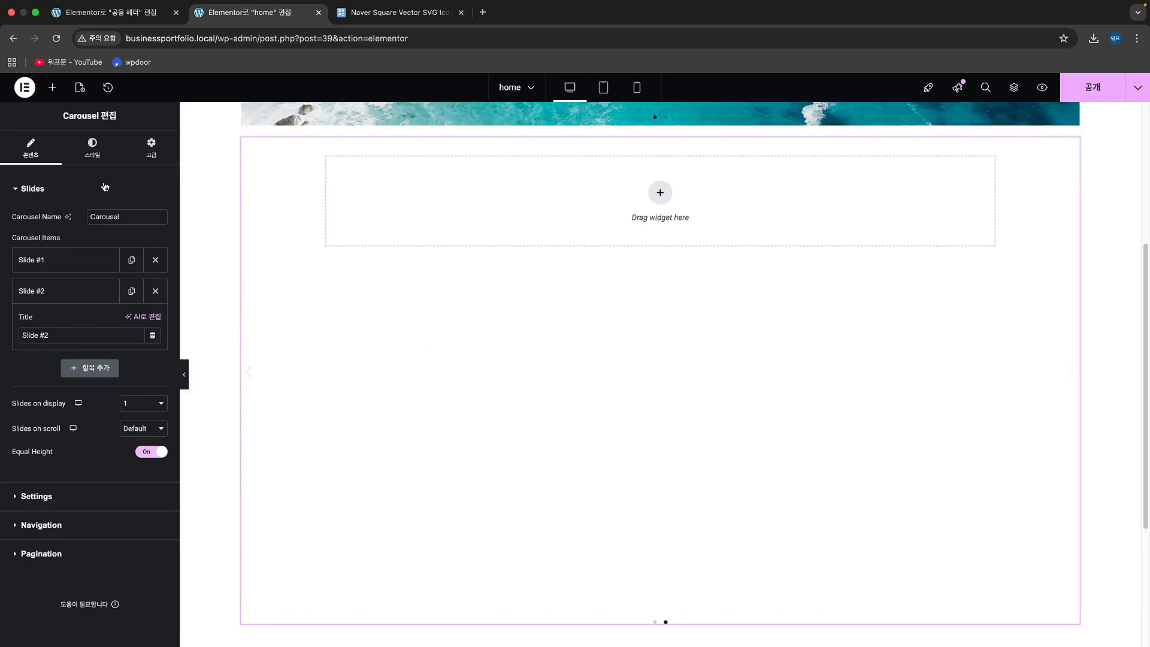
Step: Add an image widget to the Carousel's second slide and use sample_img_3.jpg as its image
left_click(52, 88)
left_click_drag(132, 336, 455, 231)
left_click(109, 258)
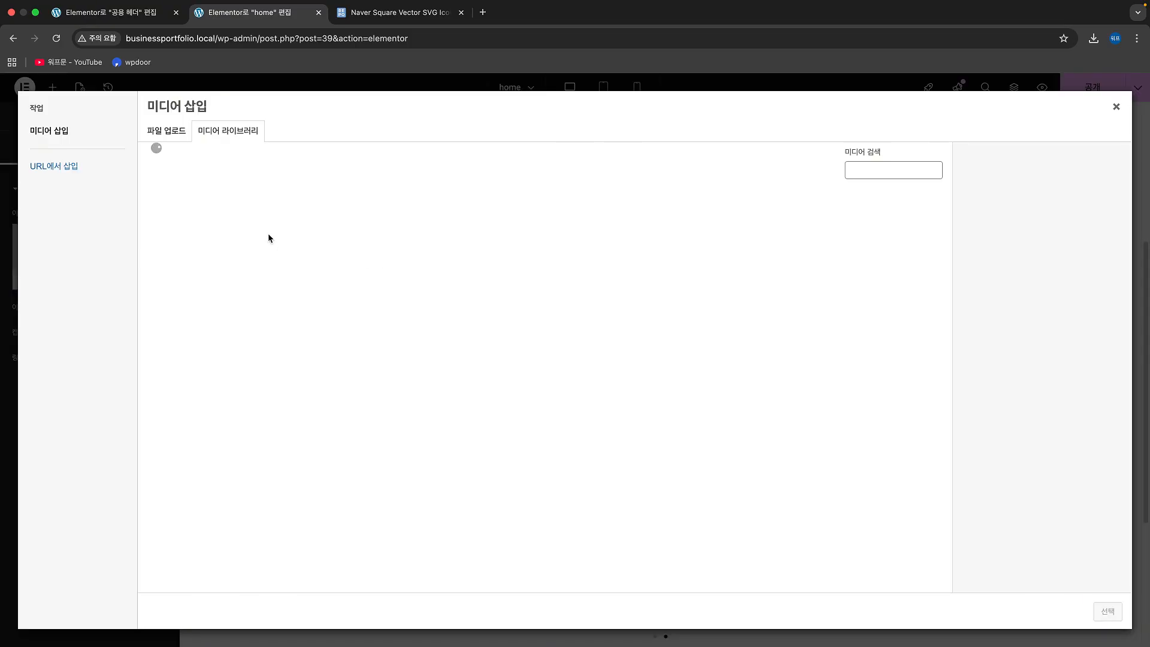
left_click(196, 243)
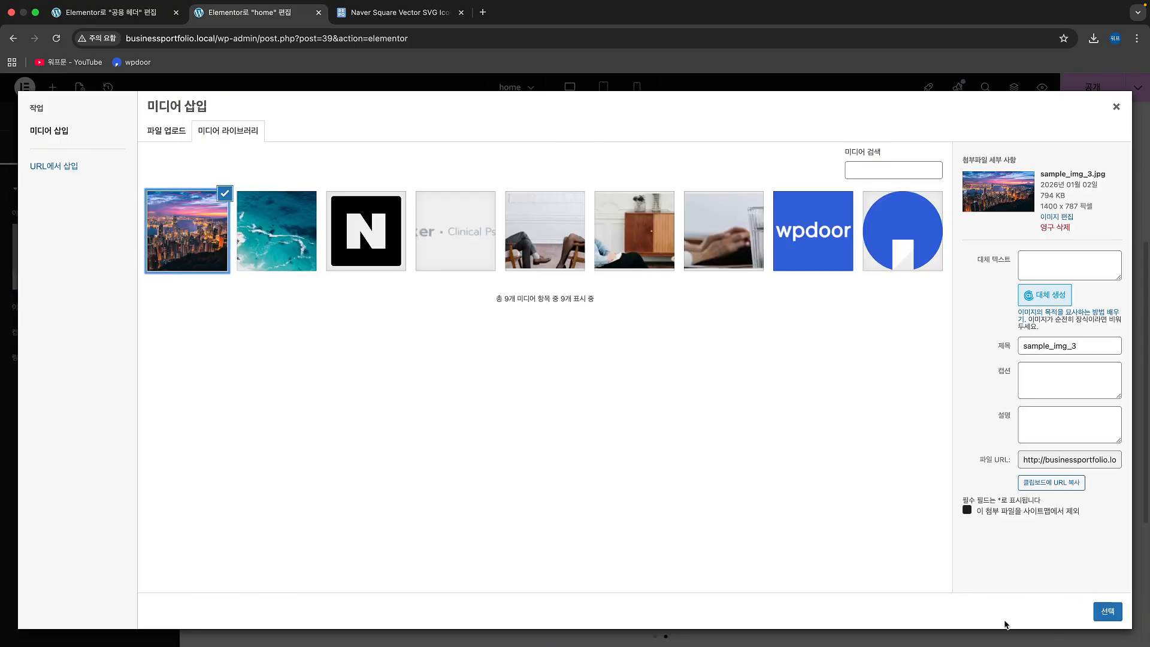
left_click(1104, 615)
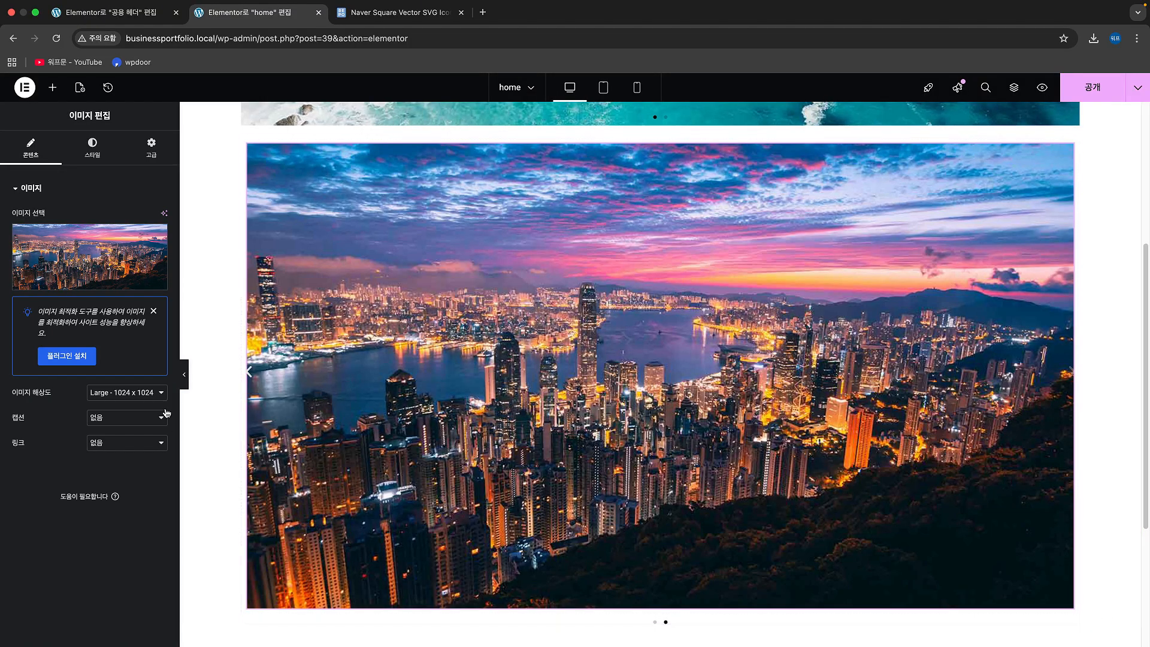
Step: Set the second slide image's resolution to 전체 and look through its link options without choosing one
left_click(144, 390)
left_click(130, 432)
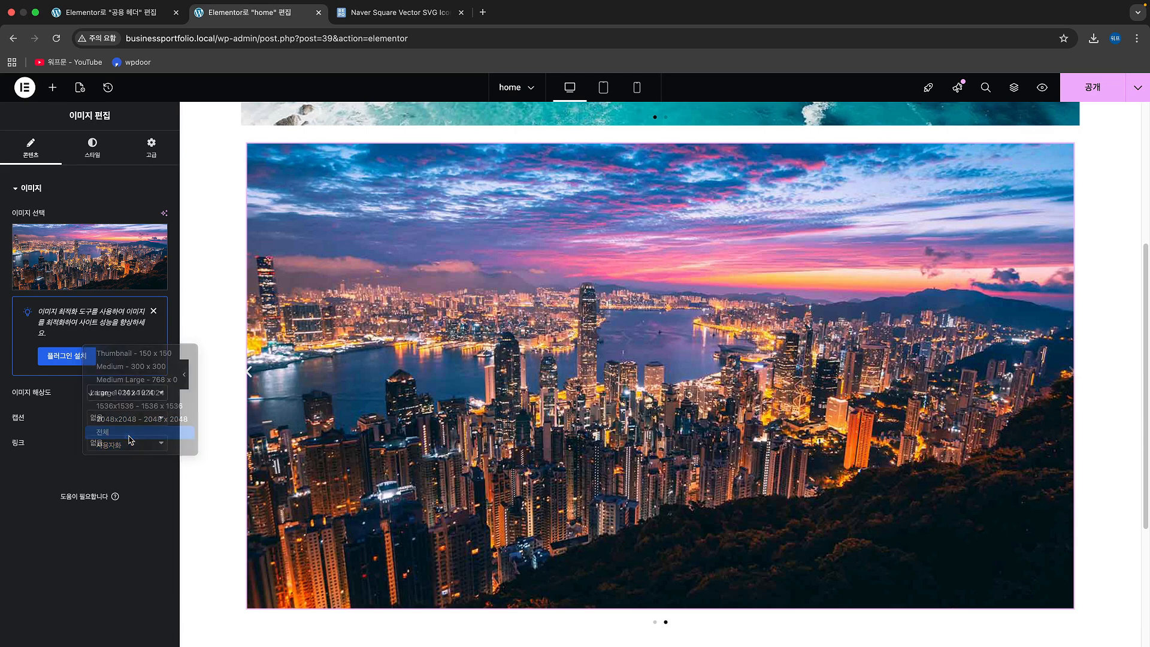
left_click(130, 442)
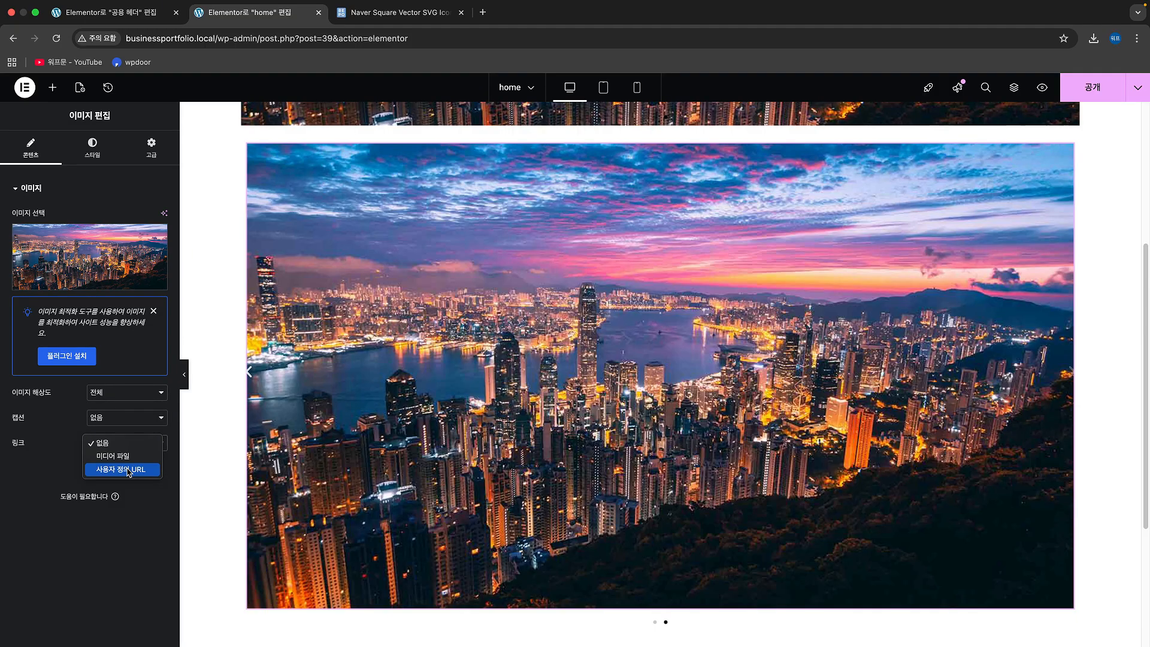
left_click(108, 564)
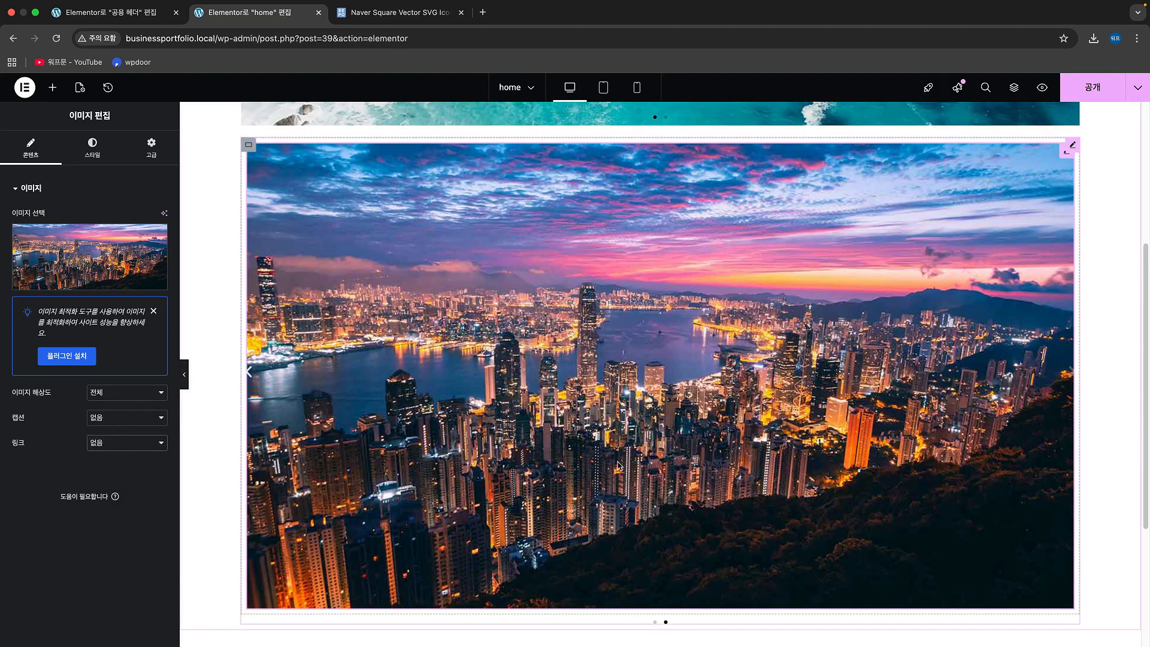
Step: Examine the Carousel's slides-on-scroll options and its autoplay, speed, pause, infinite scroll and direction settings
scroll(603, 458, "down", 3)
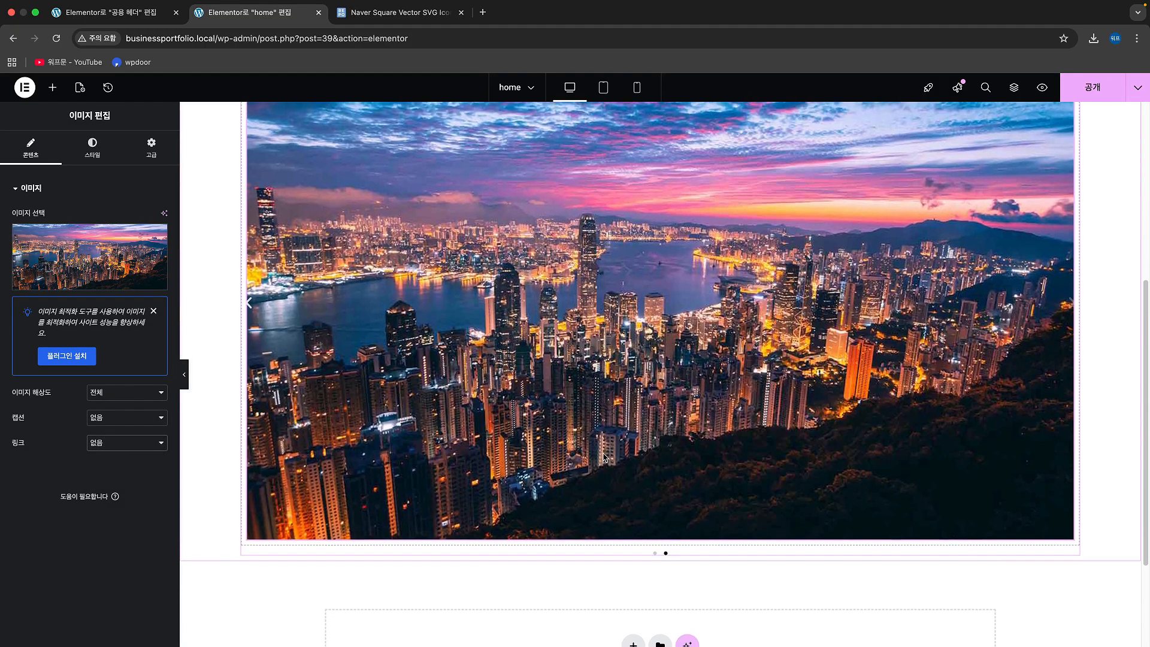
scroll(604, 458, "up", 2)
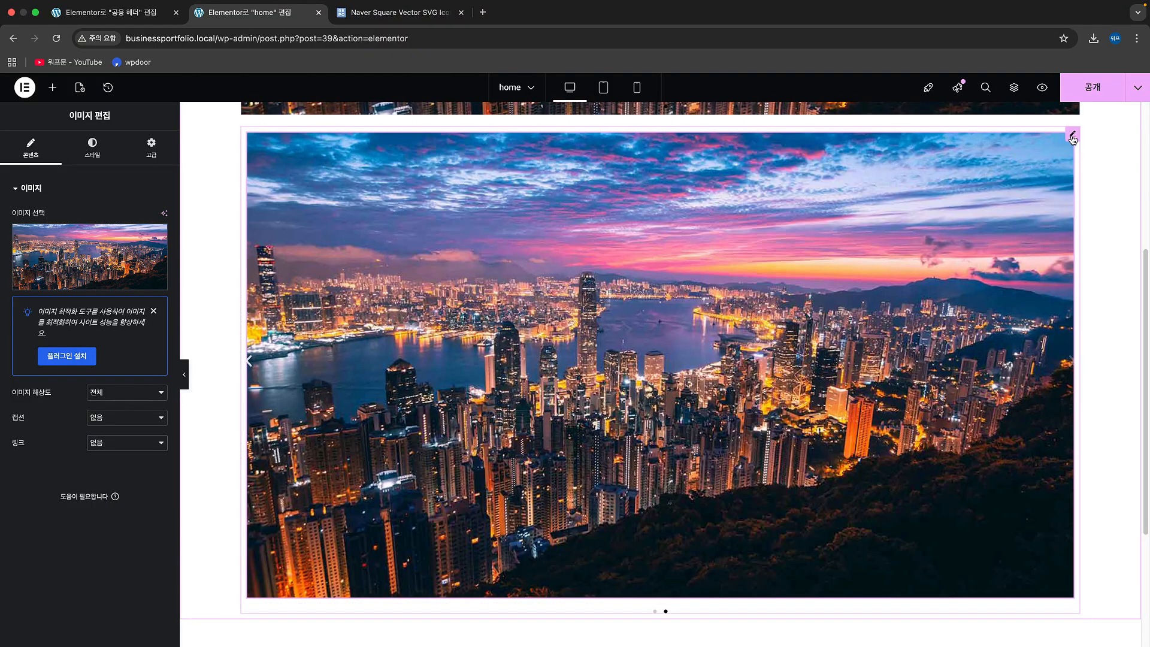
left_click(486, 274)
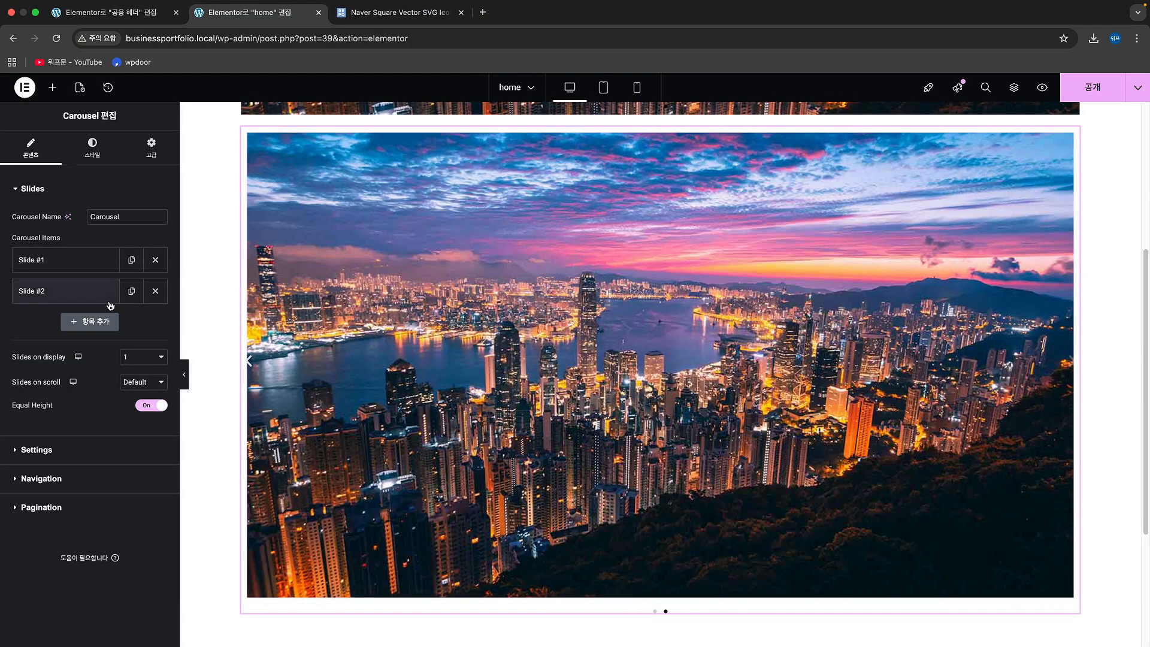
left_click(143, 384)
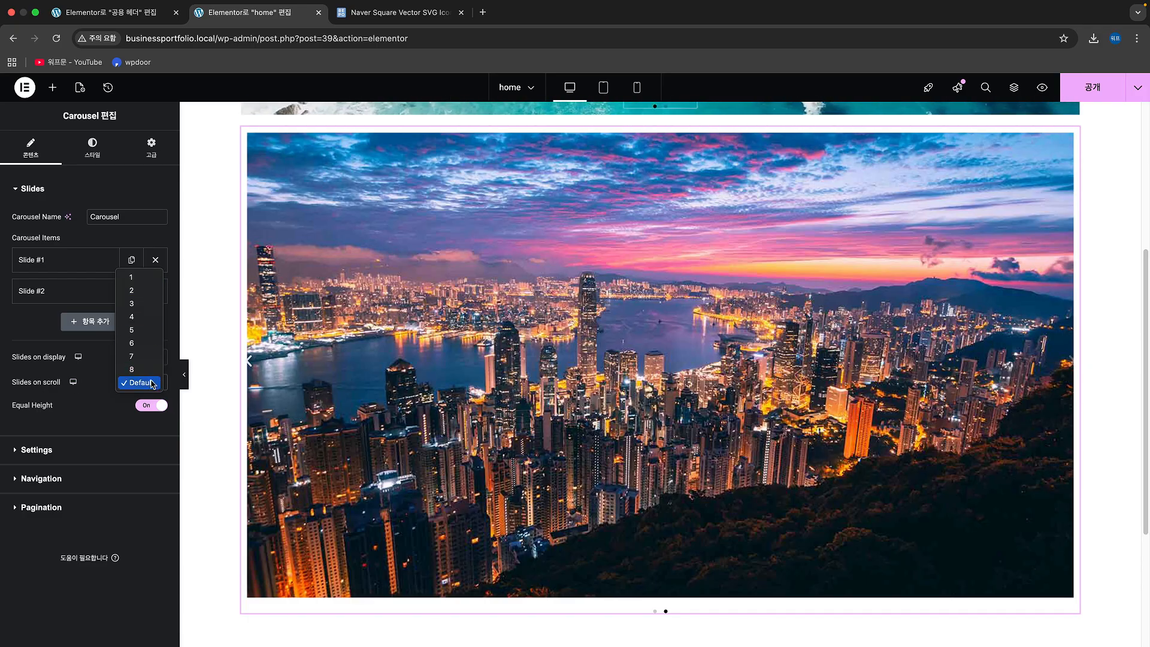
left_click(96, 387)
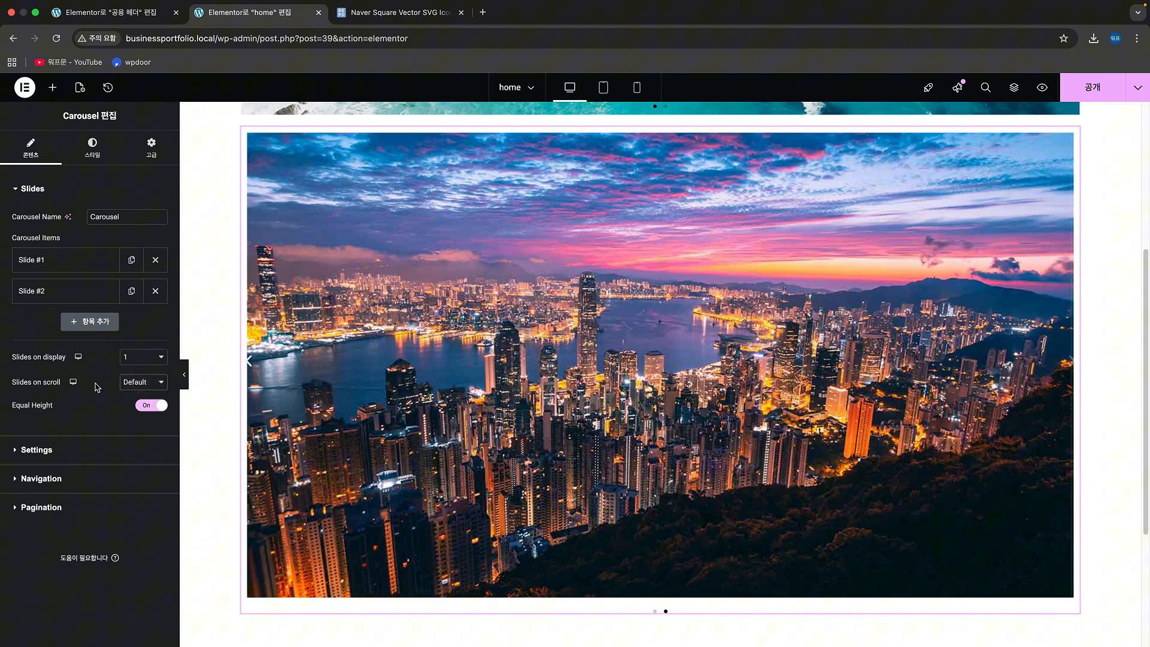
left_click(65, 456)
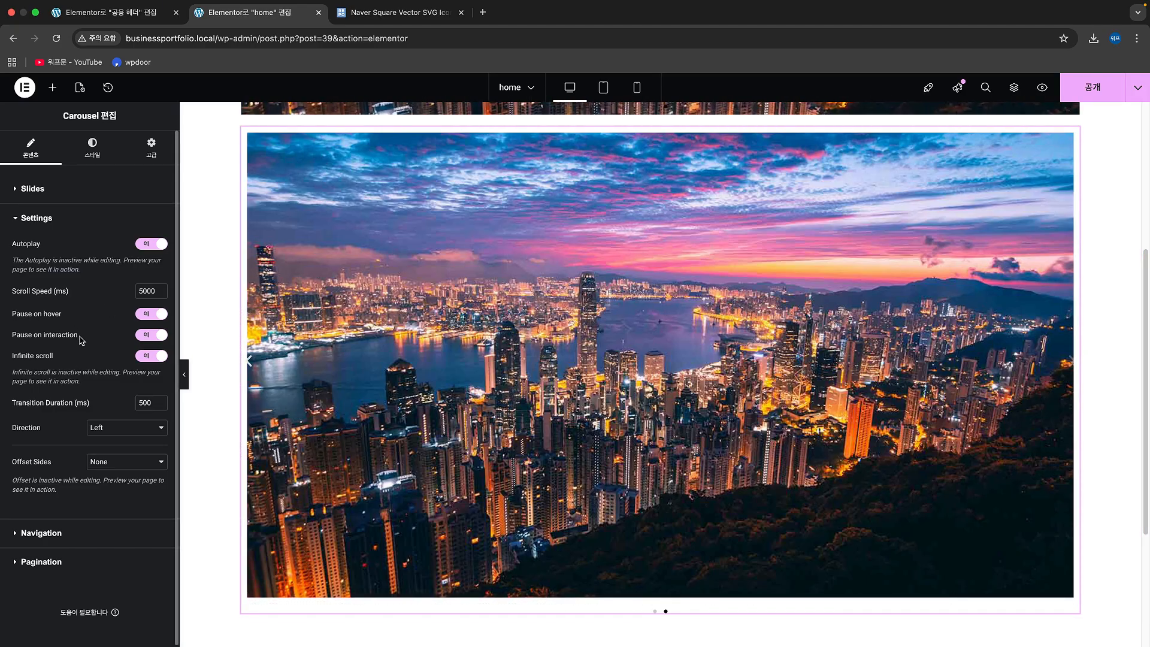
scroll(82, 344, "down", 1)
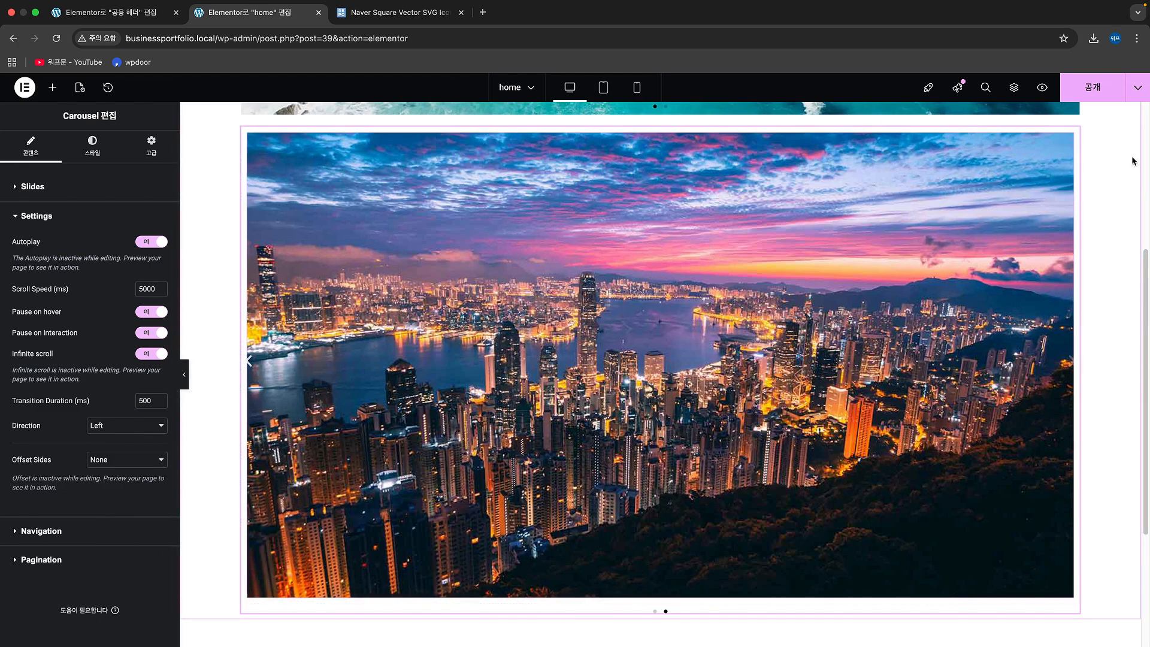
Step: Publish the home page and open its live view, closing the unneeded Naver icon tab
left_click(1079, 92)
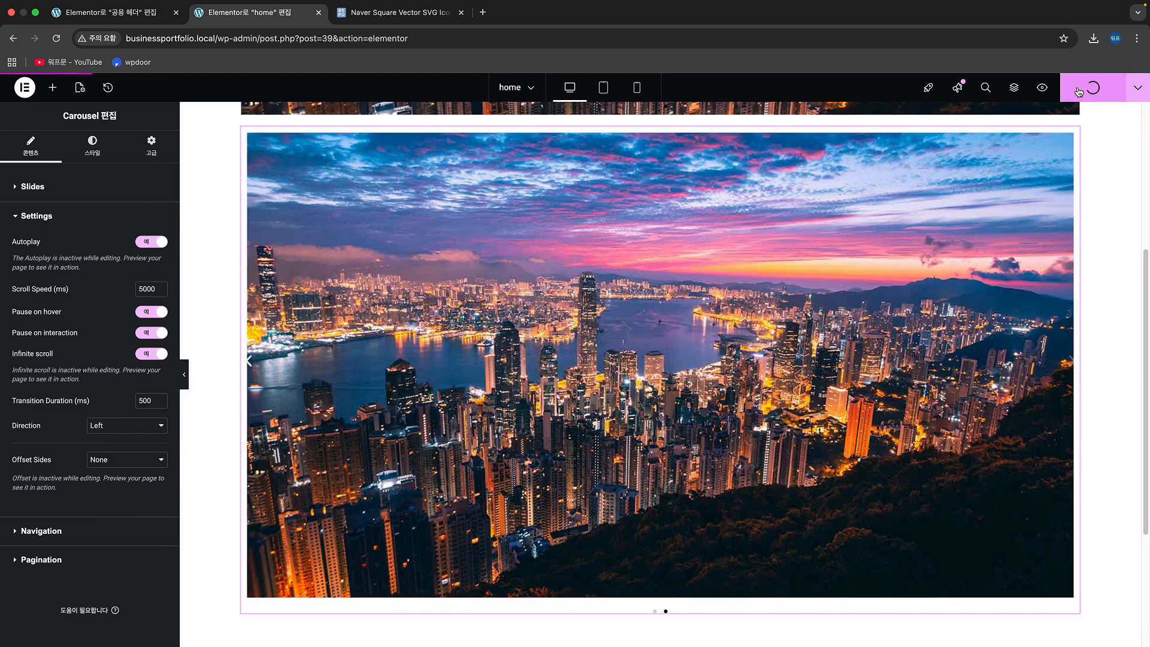
left_click(1142, 91)
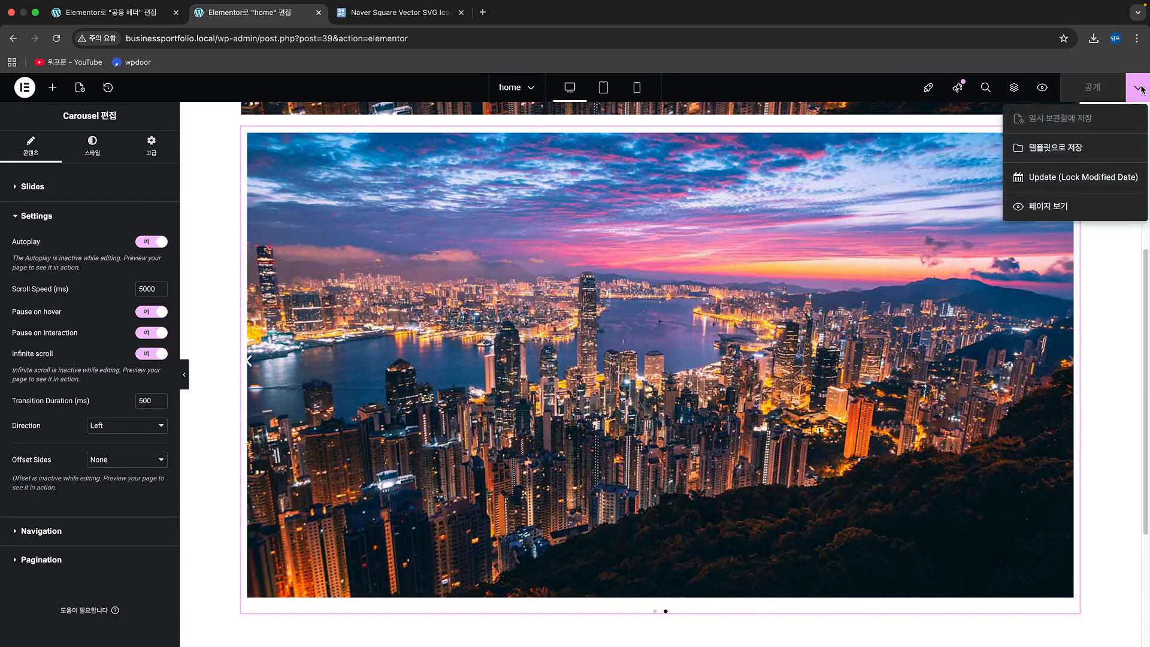
left_click(1072, 207)
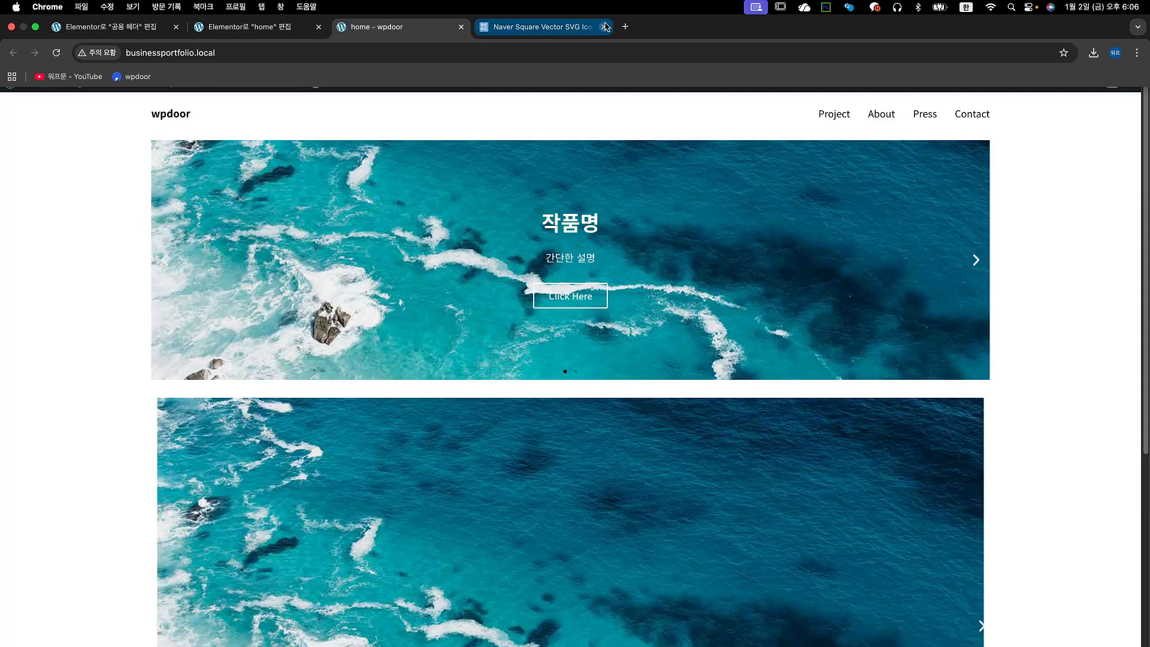
left_click(604, 28)
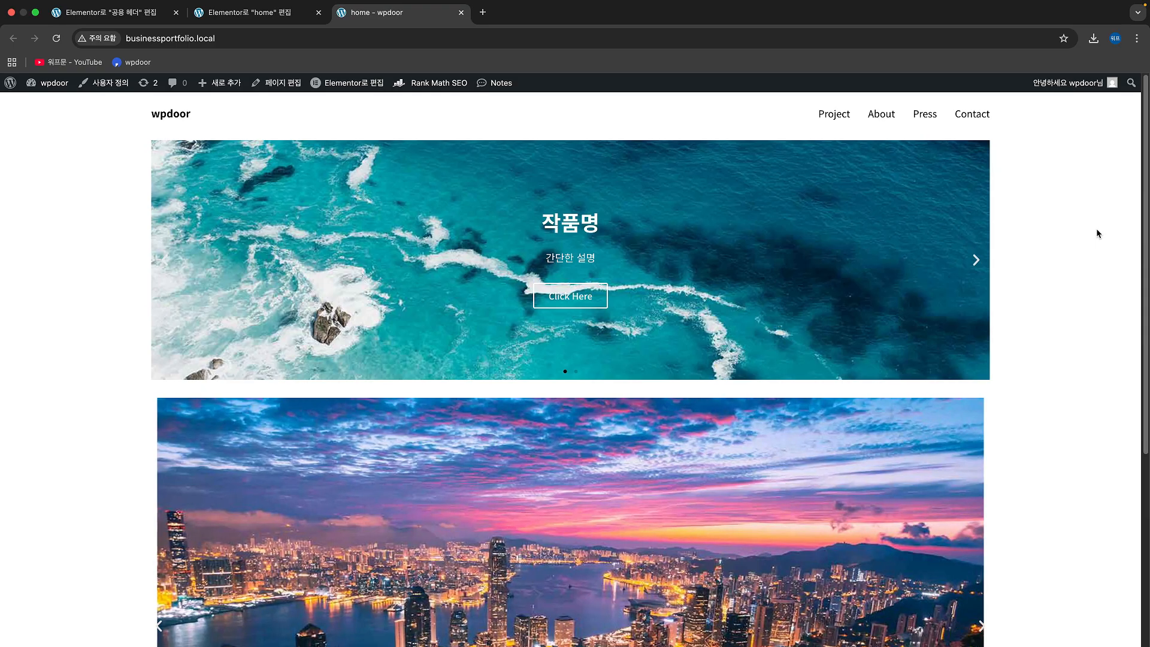
Step: Examine both sliders on the live home page down to the footer, reloading the page once in between
scroll(1098, 233, "down", 1)
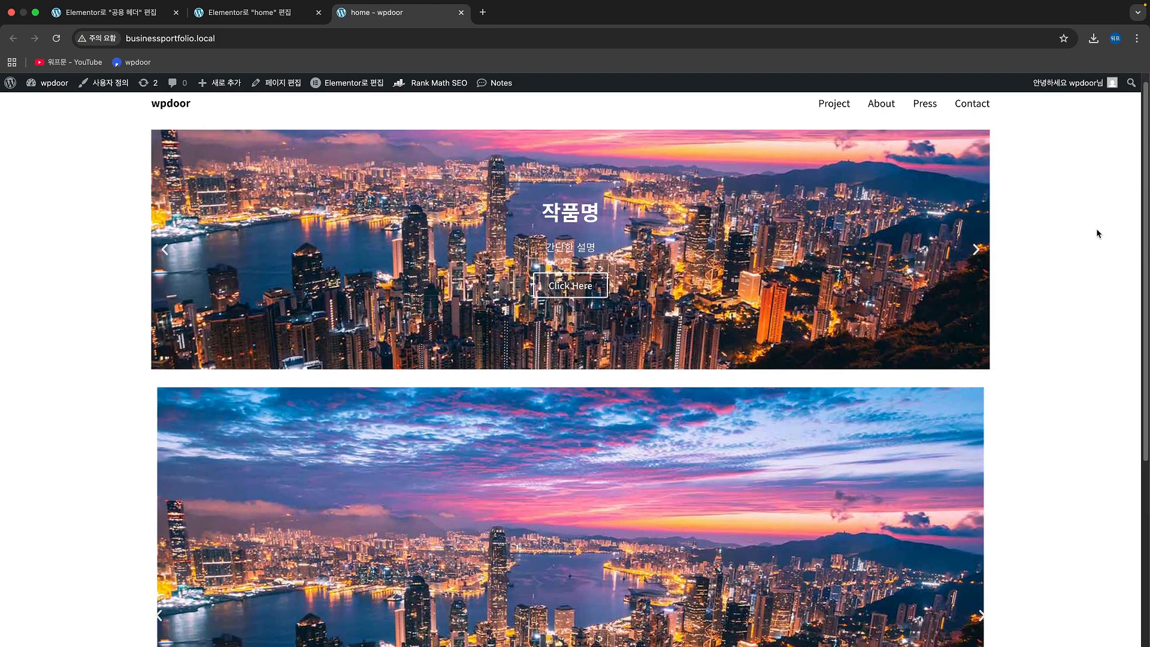
scroll(1099, 234, "down", 2)
scroll(1098, 233, "down", 5)
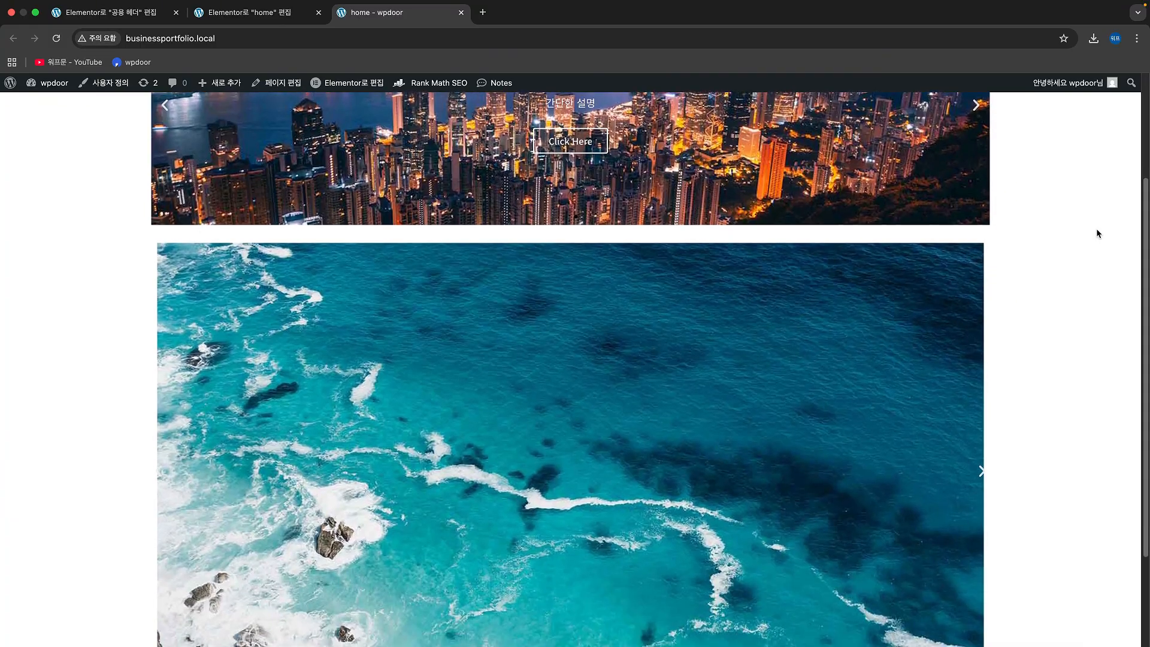
key("super+r")
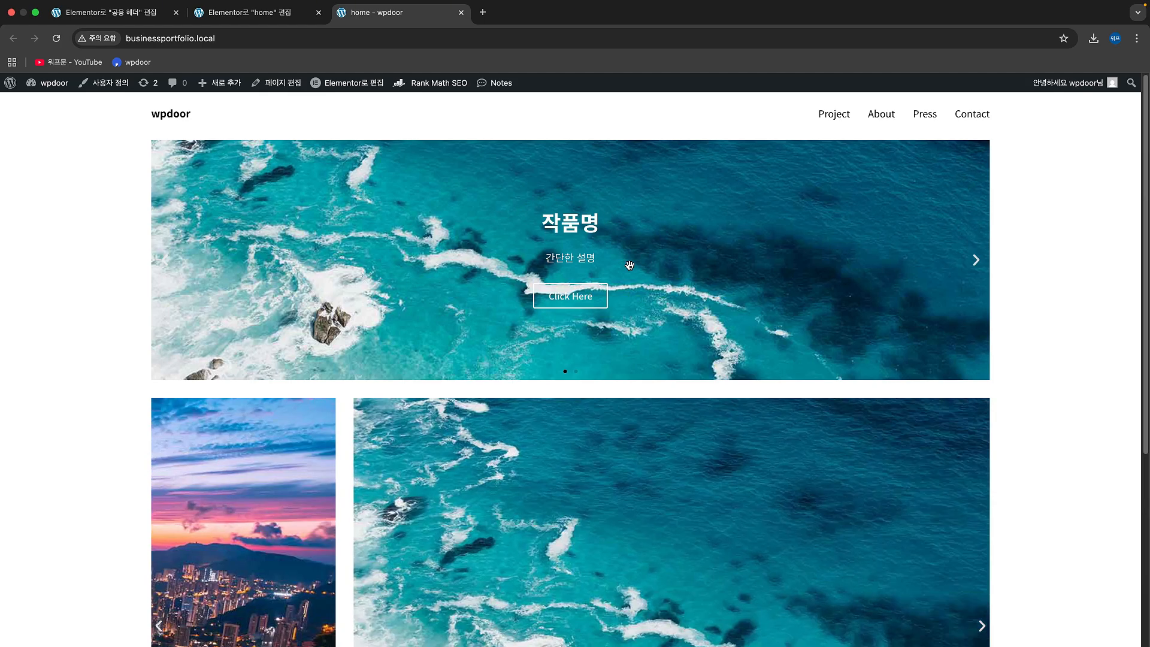
scroll(534, 267, "down", 3)
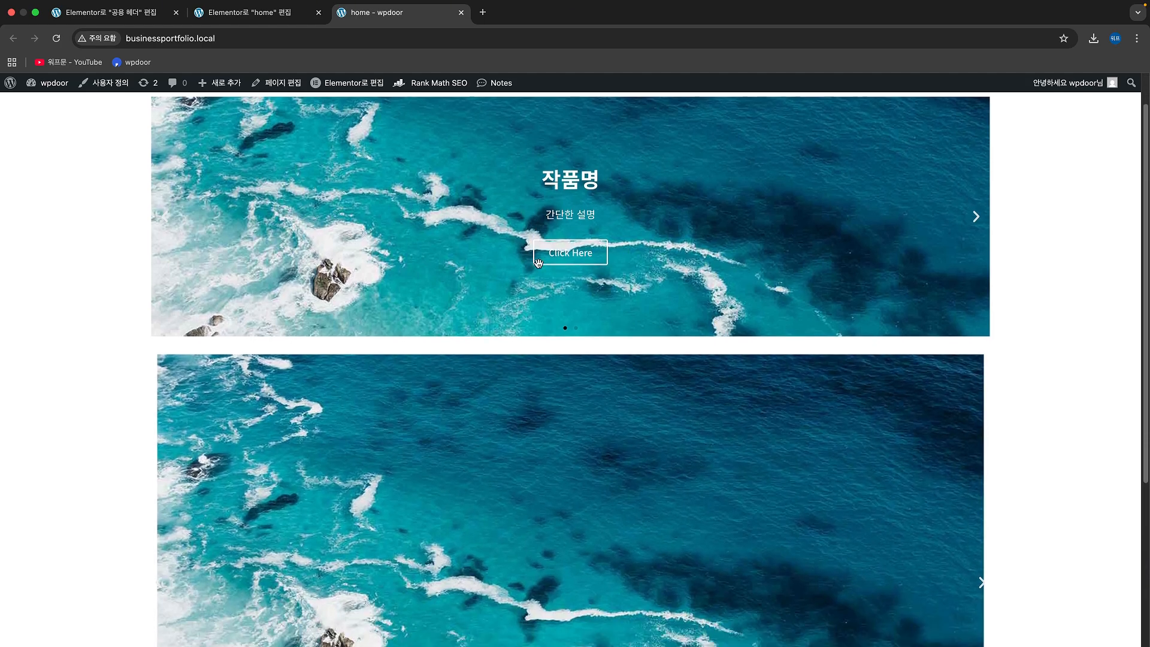
scroll(568, 393, "down", 1)
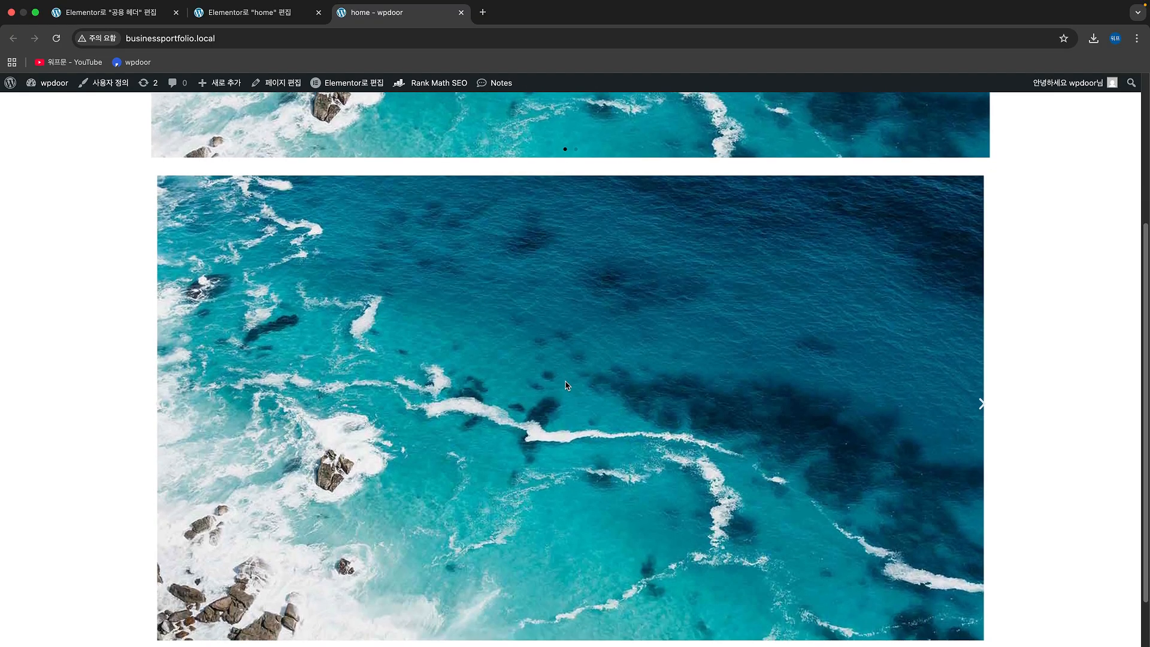
scroll(567, 381, "down", 1)
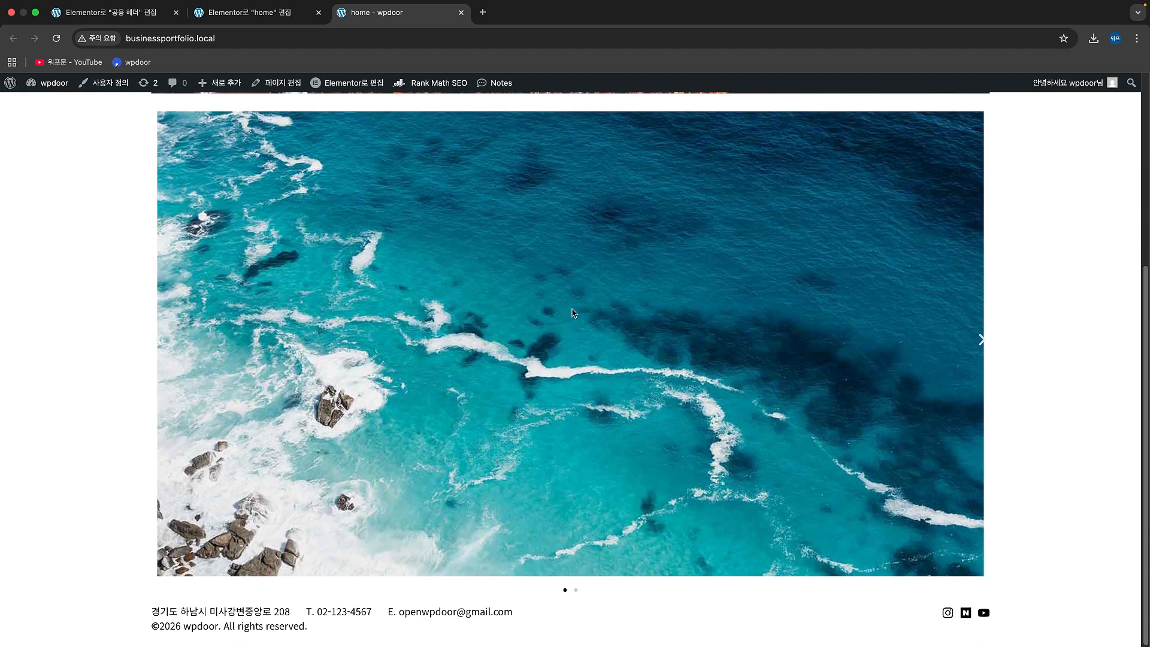
Step: Compare the Slides slider with the Carousel slider on the live home page, down to the footer
scroll(579, 323, "up", 4)
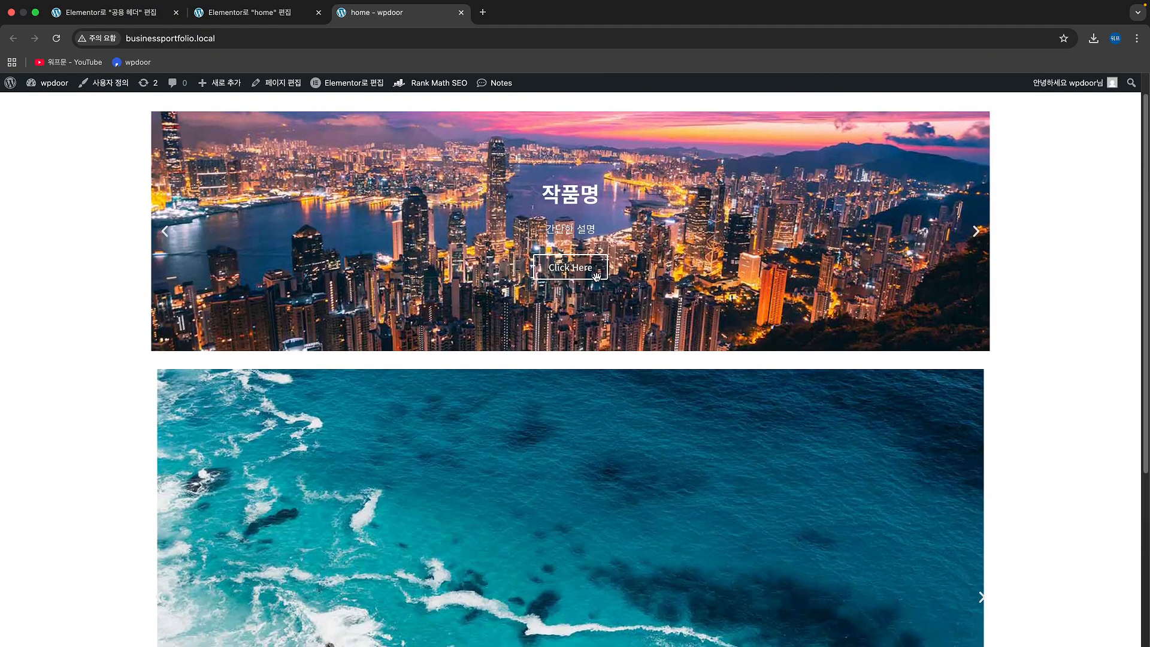
scroll(596, 276, "down", 2)
scroll(579, 372, "down", 2)
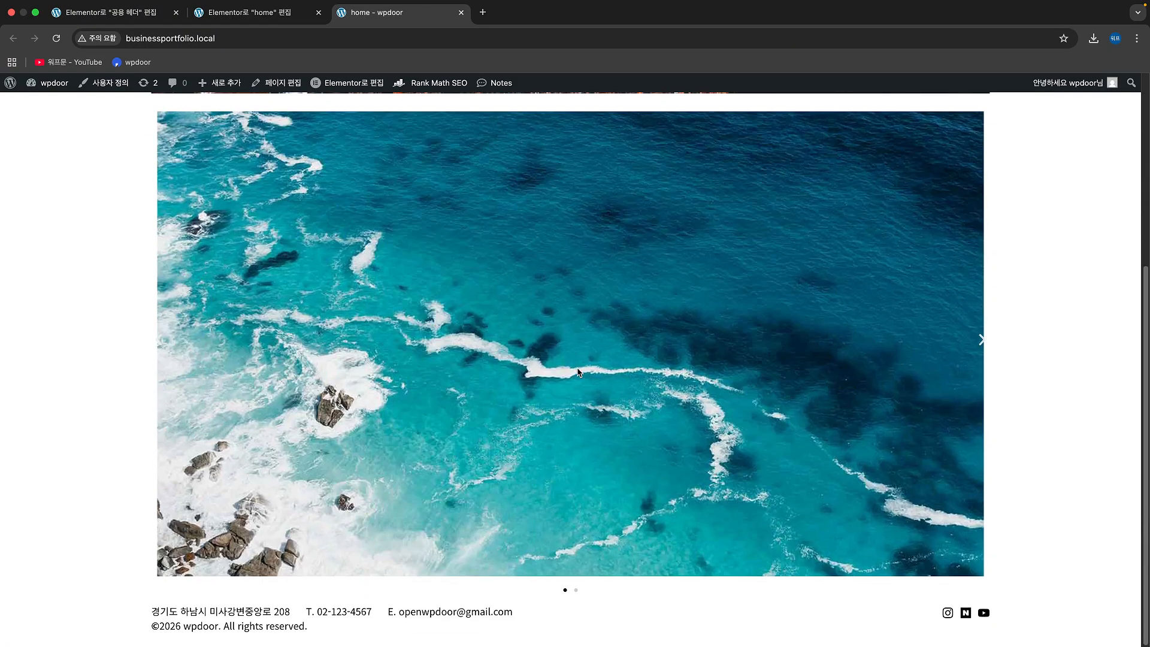
scroll(578, 372, "up", 1)
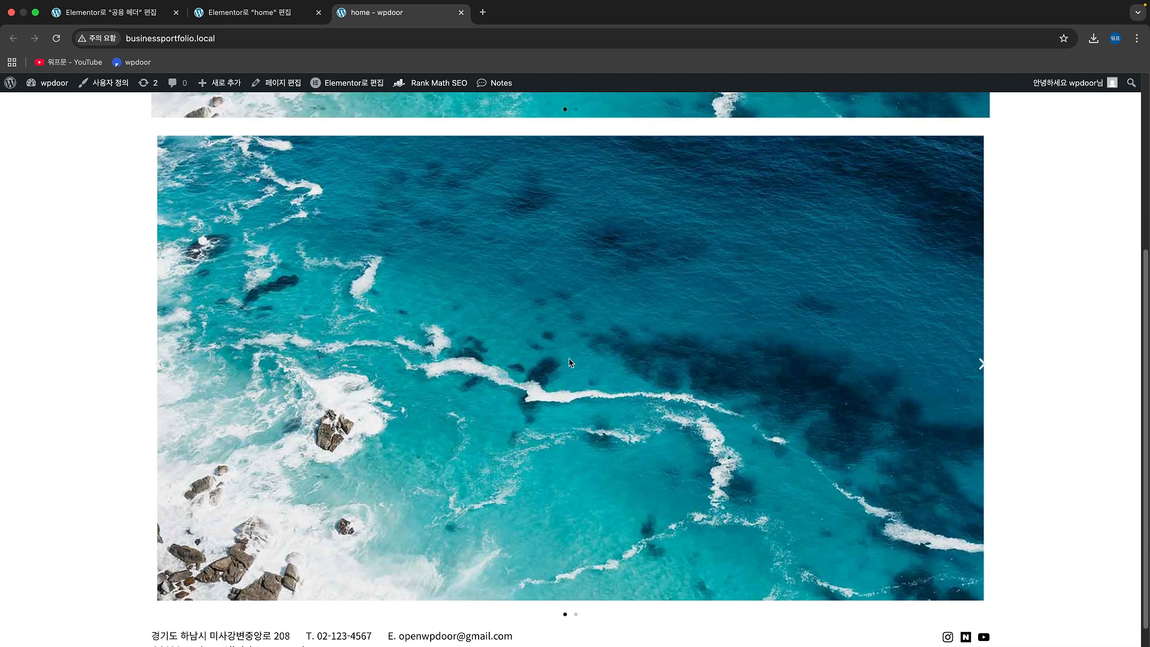
scroll(552, 343, "up", 4)
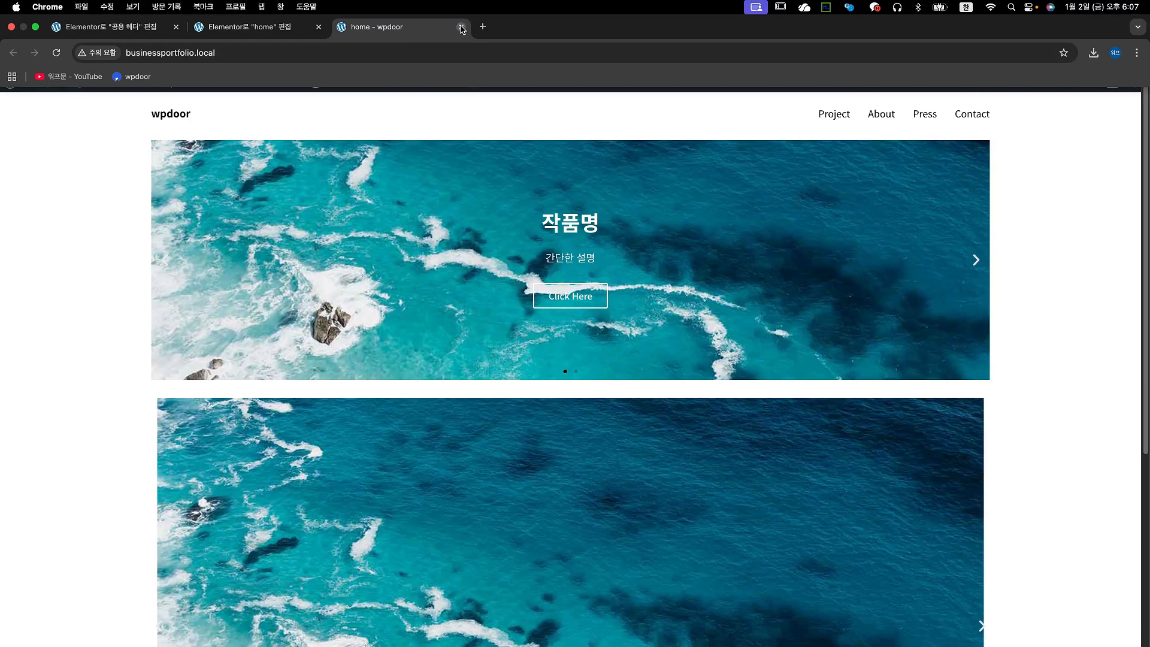
Step: Close the live home page tab and delete the Slides widget above the Carousel in the editor
left_click(461, 28)
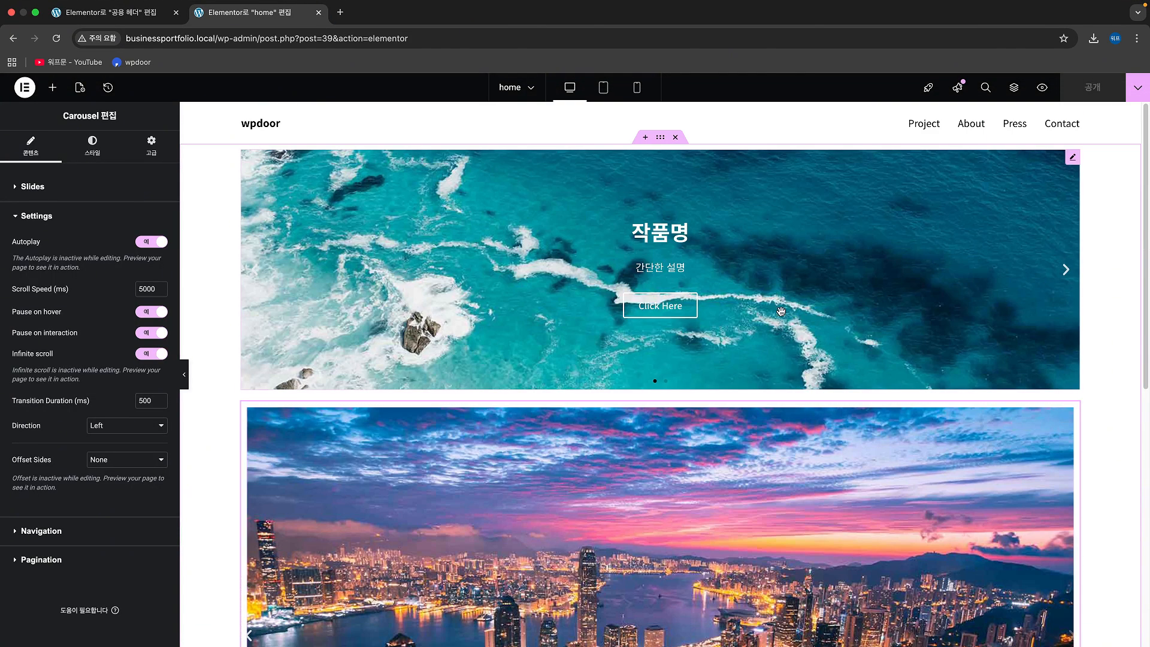
right_click(1076, 169)
left_click(1059, 432)
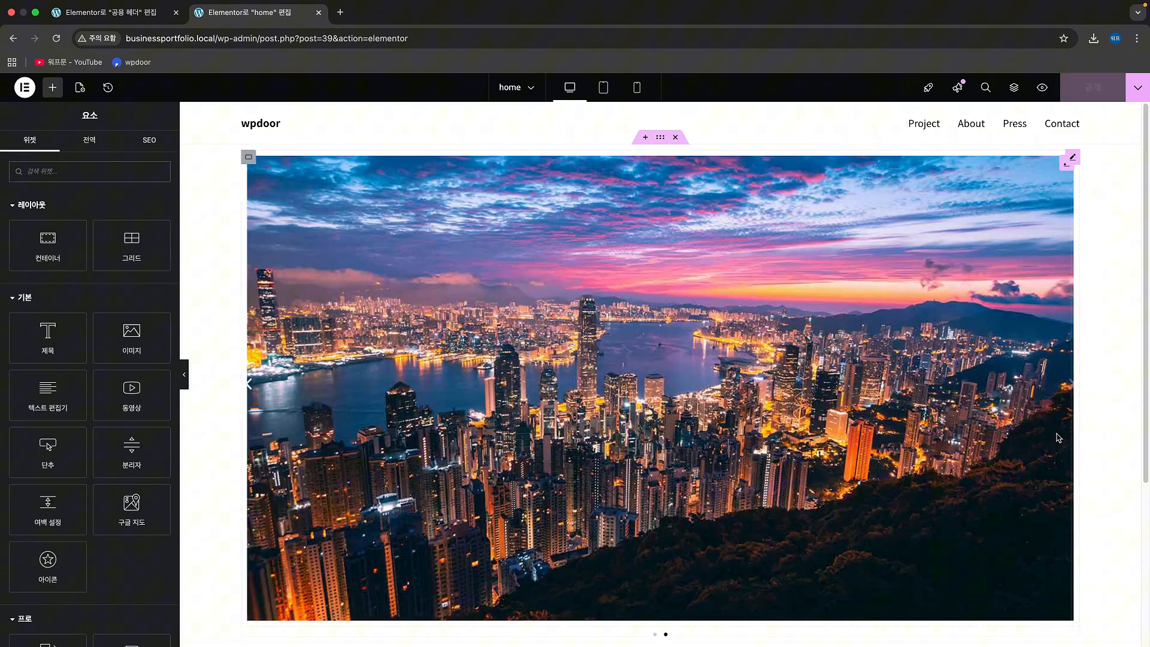
Step: Examine the Carousel's nested structure, checking the containers of Slide #1 and Slide #2 and the image inside each
left_click(530, 269)
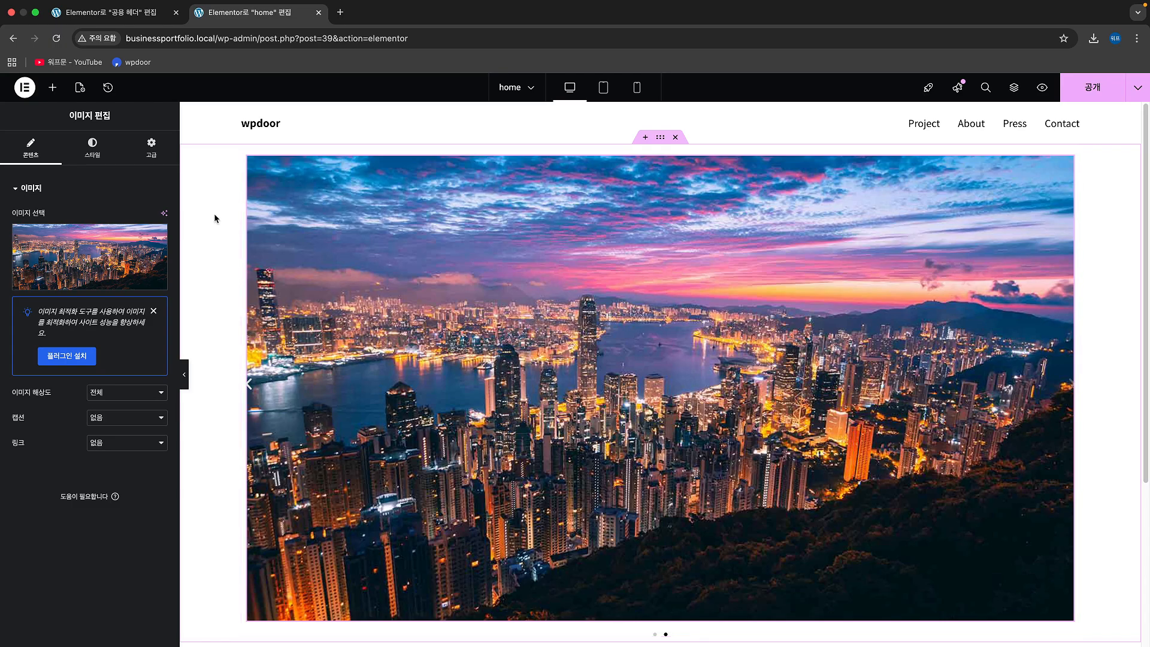
left_click(943, 191)
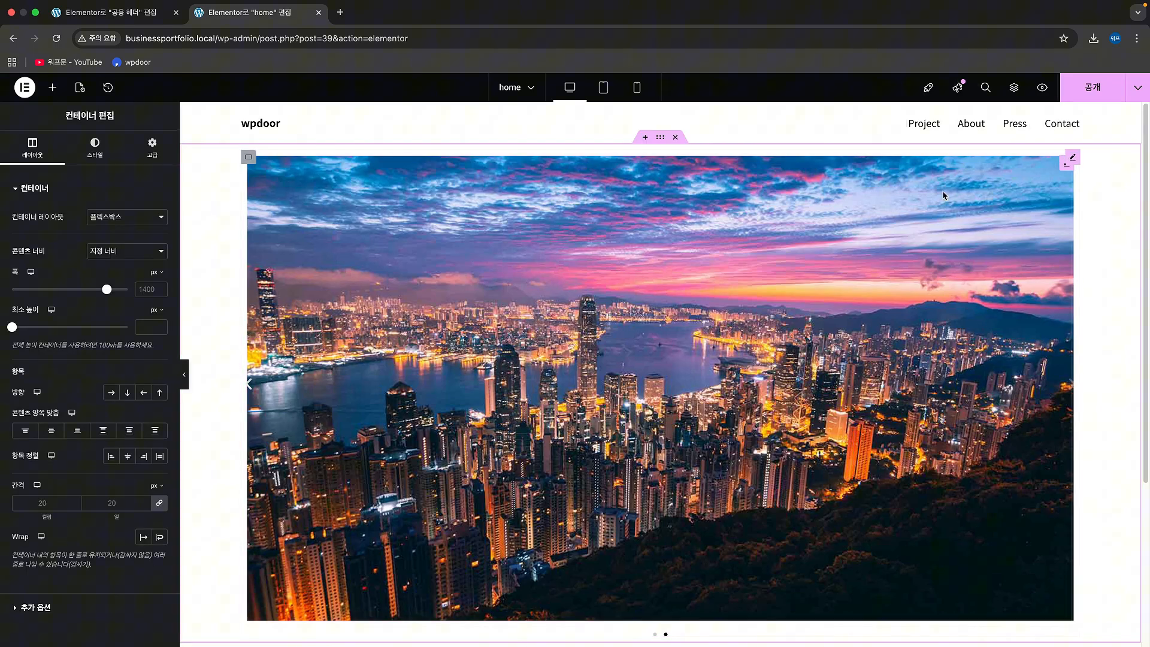
left_click(1015, 89)
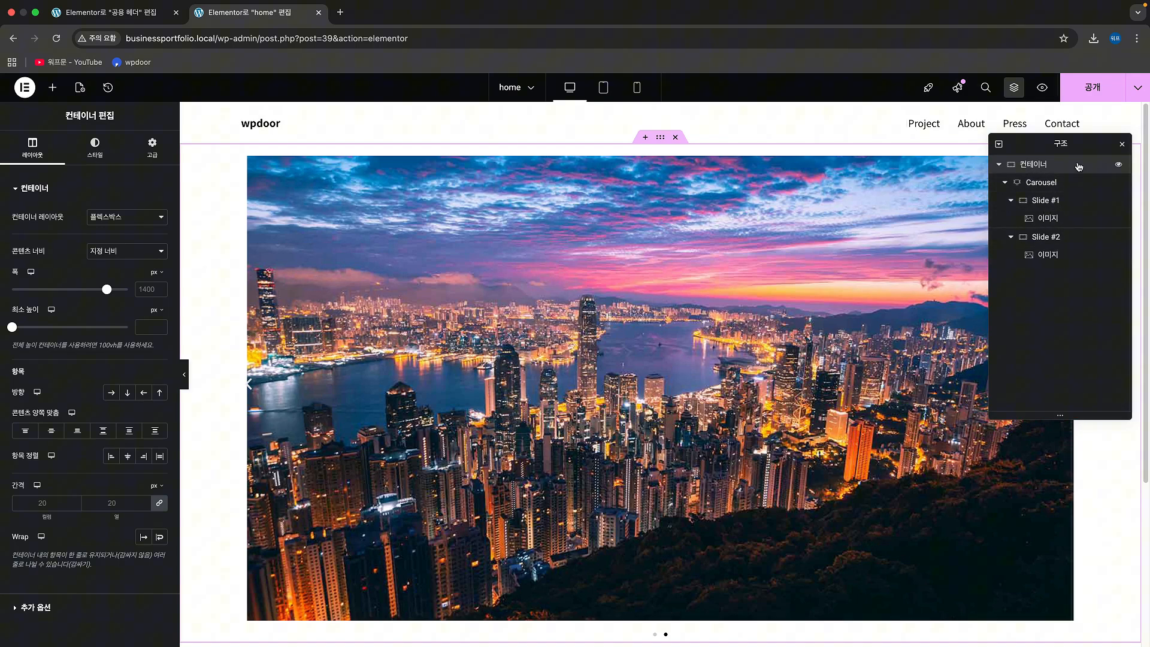
left_click_drag(1029, 254, 1041, 195)
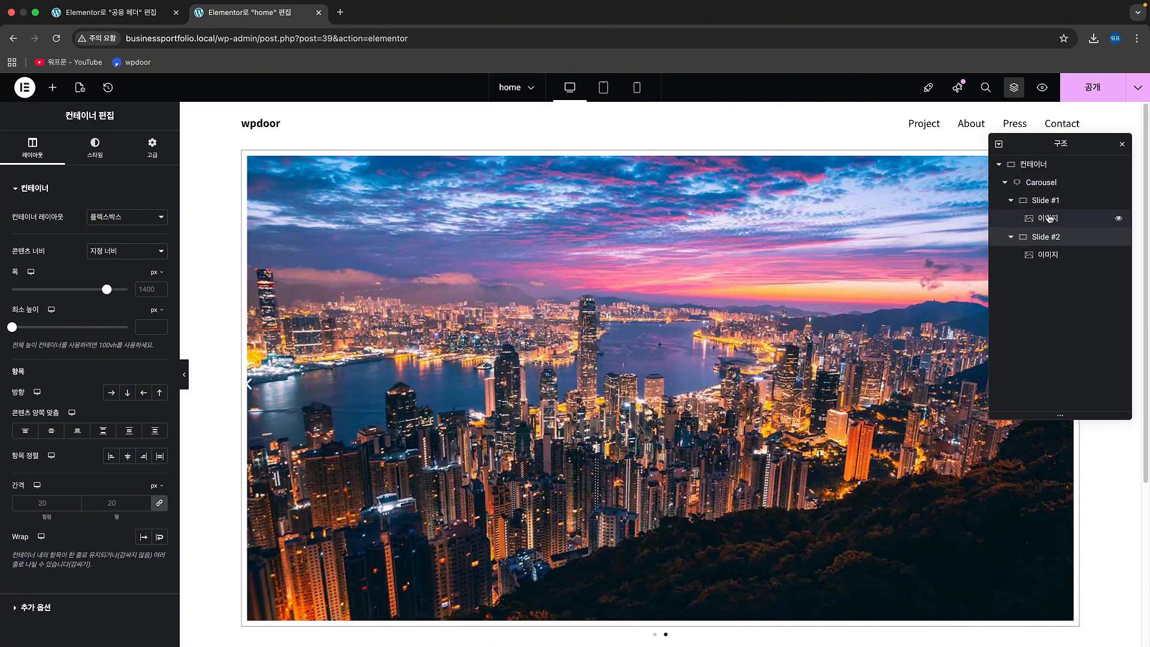
left_click_drag(1049, 219, 1049, 205)
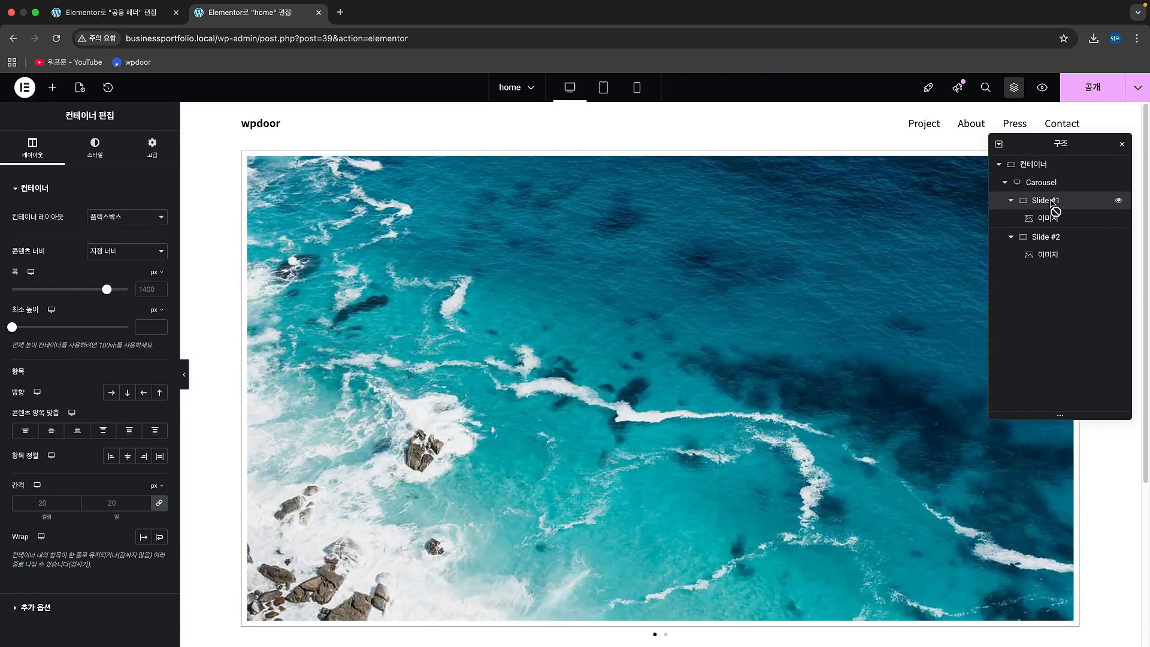
left_click_drag(1051, 204, 1053, 229)
left_click(1052, 221)
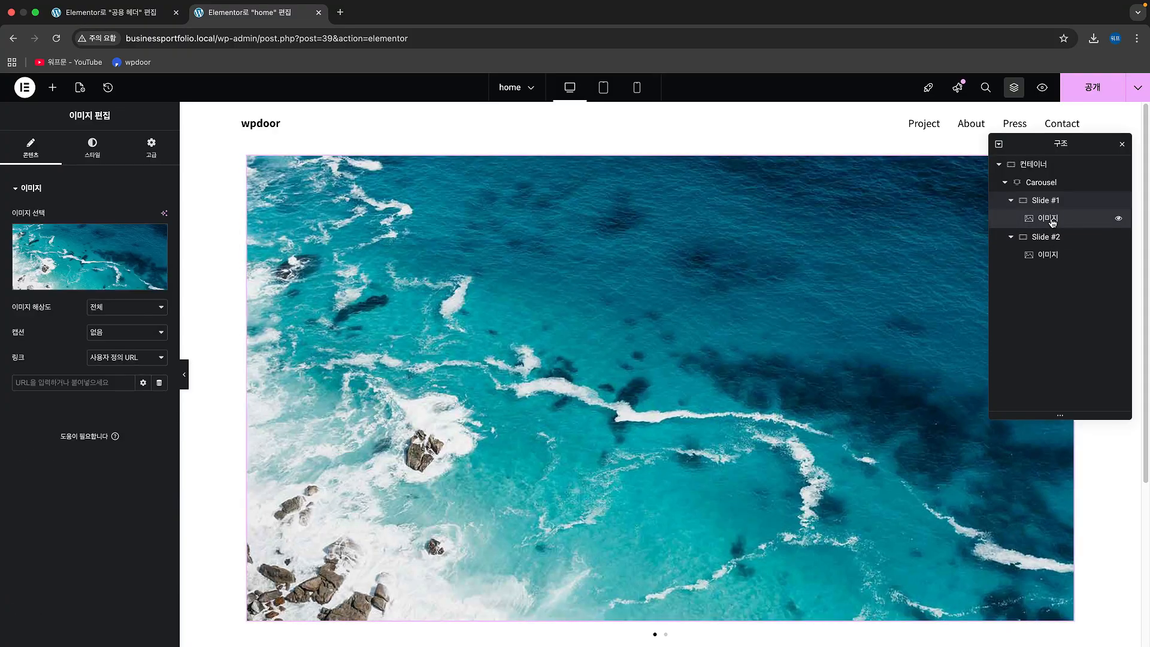
Step: Set the Carousel widget's padding and margin to 0 px on all sides, closing the structure view
left_click(1047, 189)
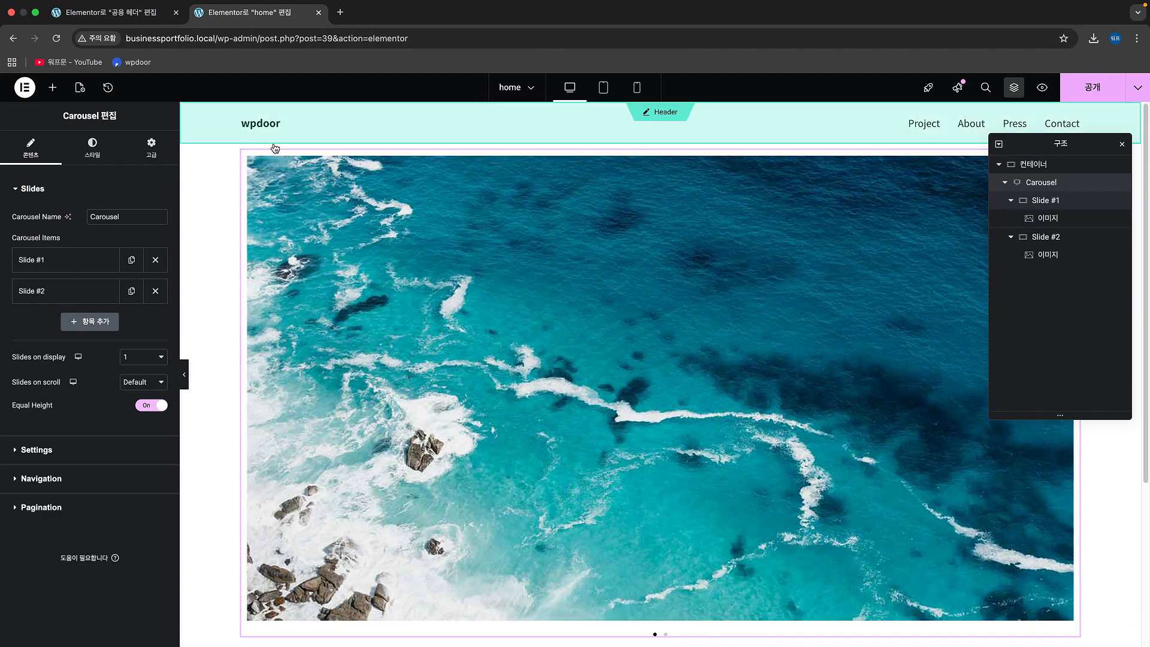
left_click(151, 150)
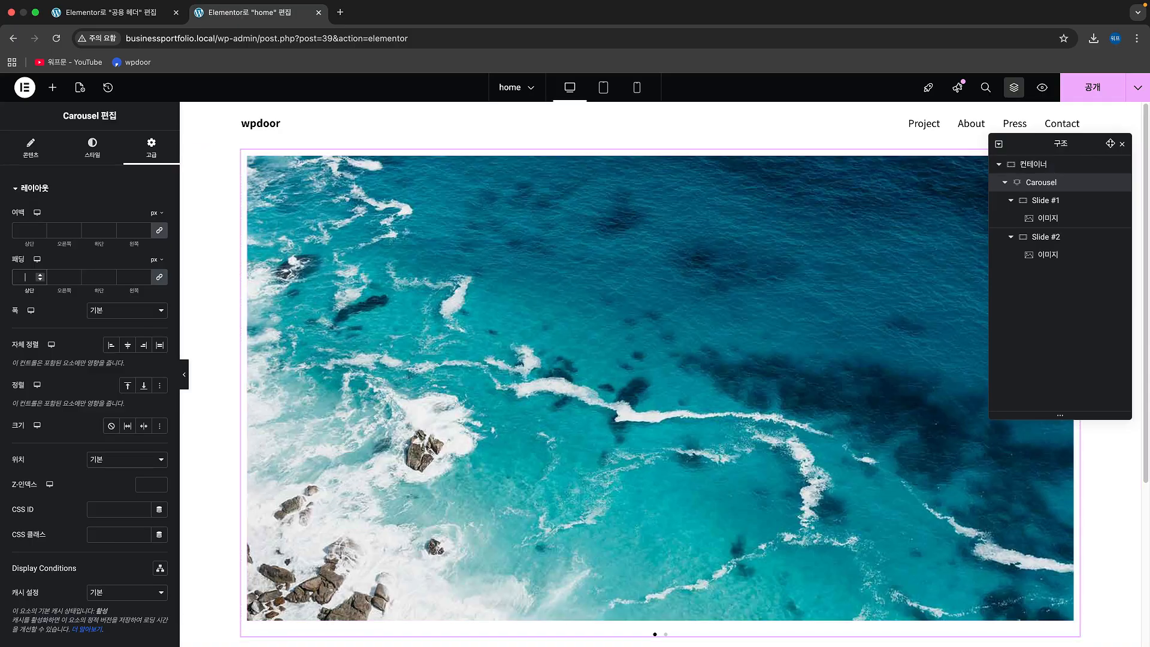
left_click(1121, 146)
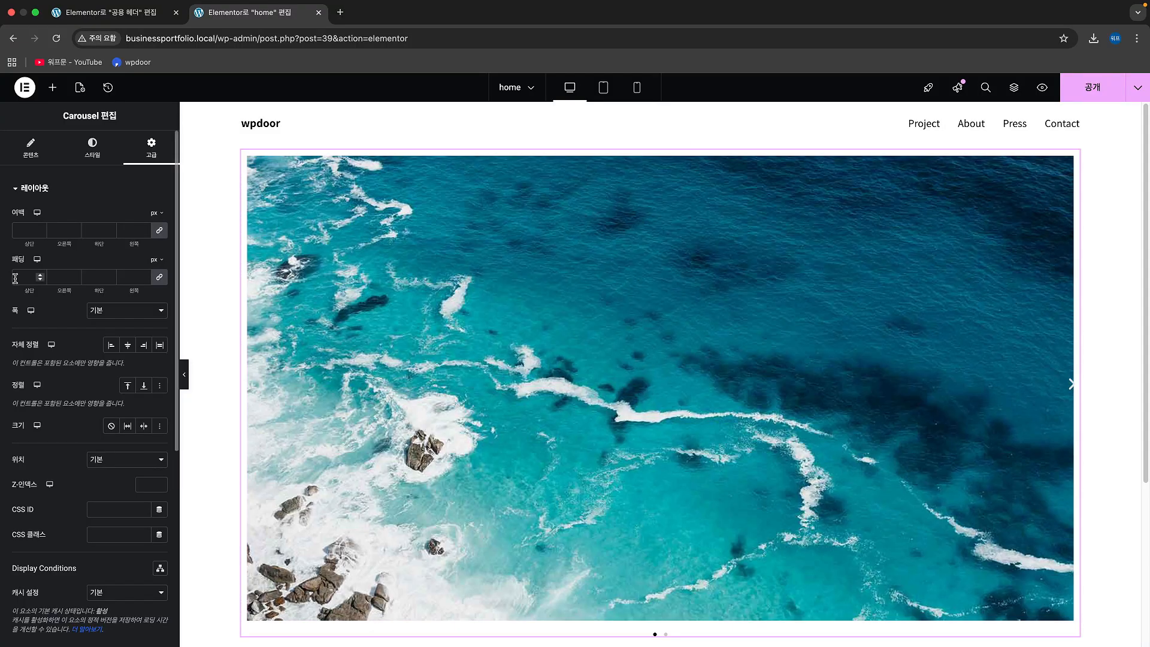
type("0")
left_click(24, 229)
type("0")
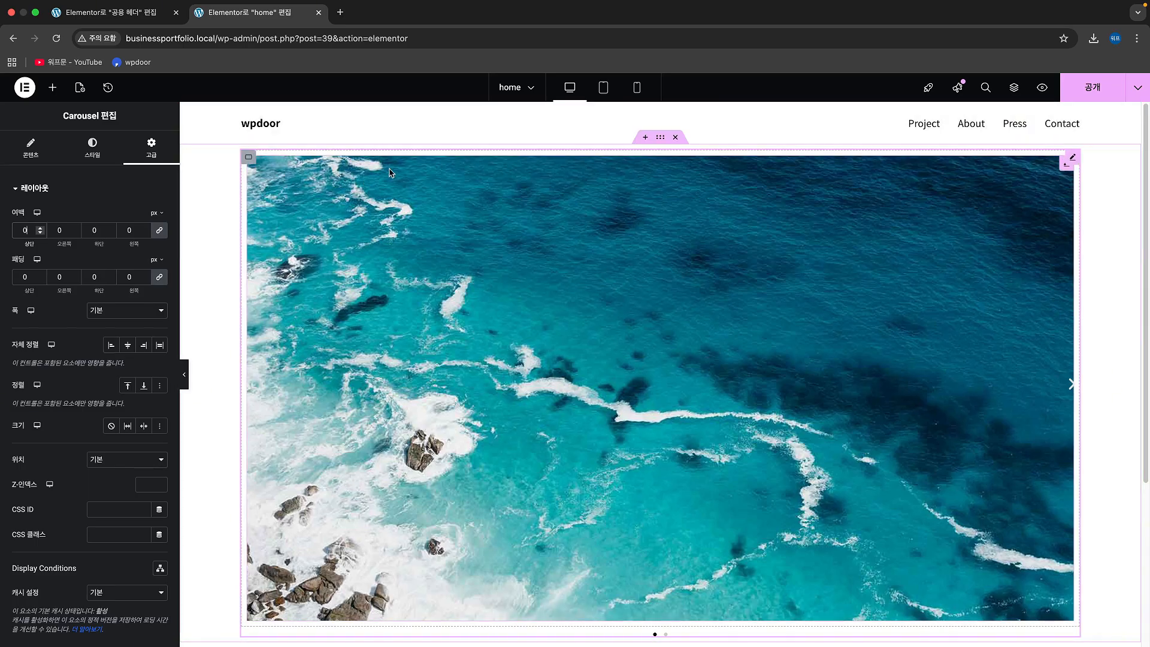
Step: Set the Slide #1 container's padding to 0 px on all sides and check the slide in the page
left_click(249, 161)
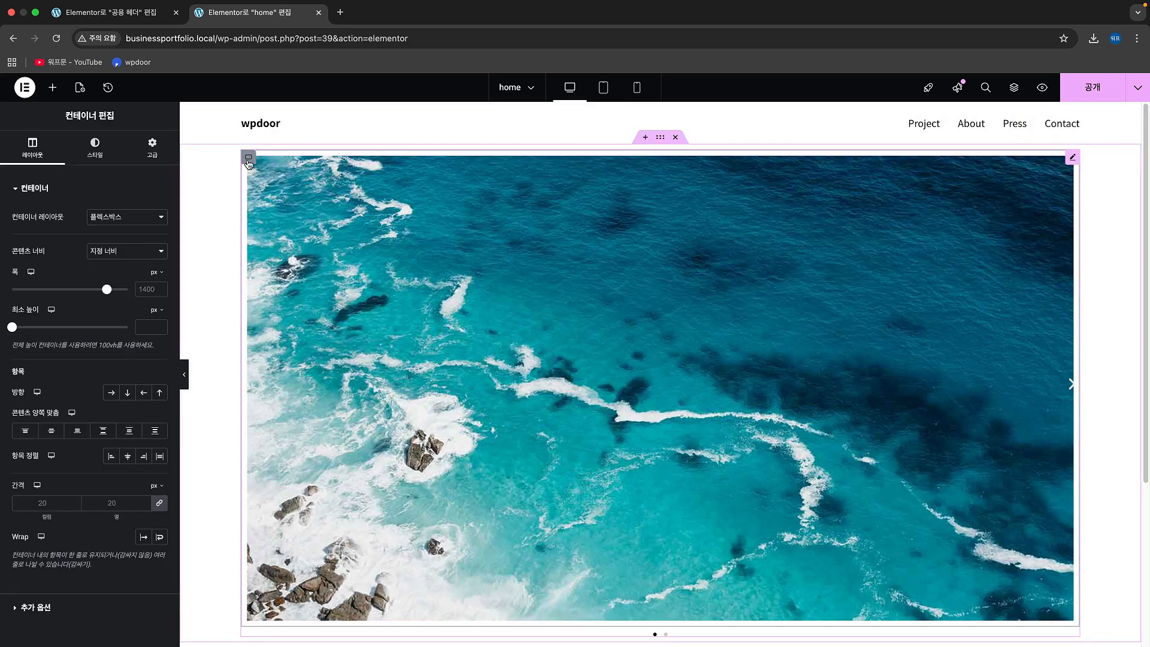
left_click(152, 147)
left_click(27, 277)
type("0")
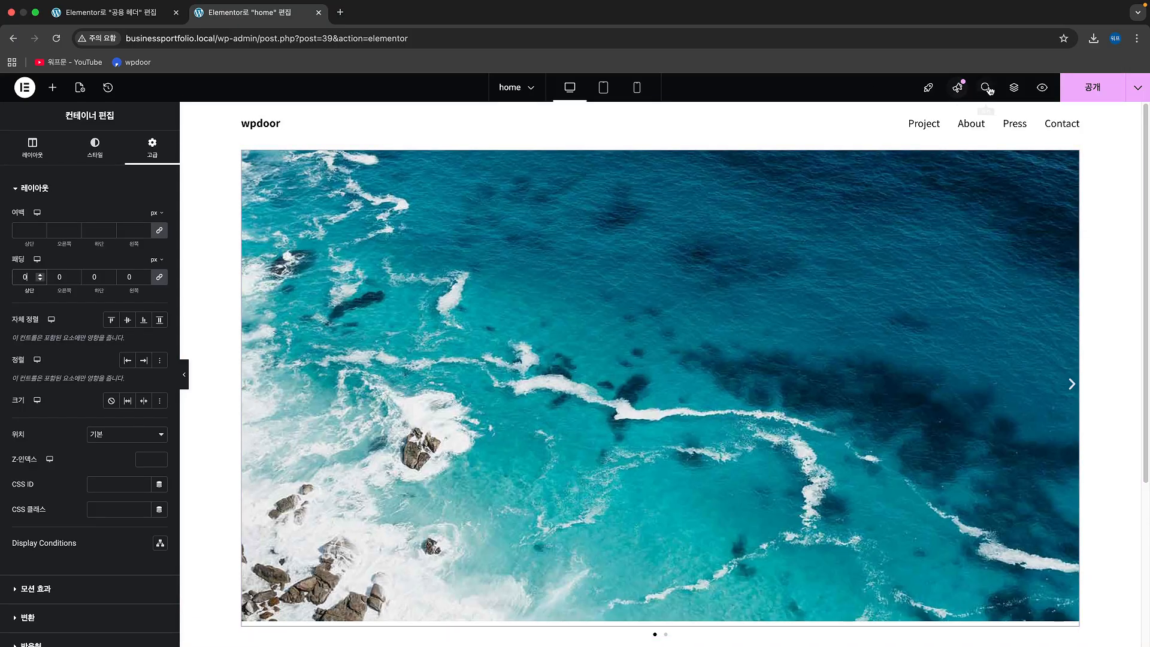
left_click(1014, 89)
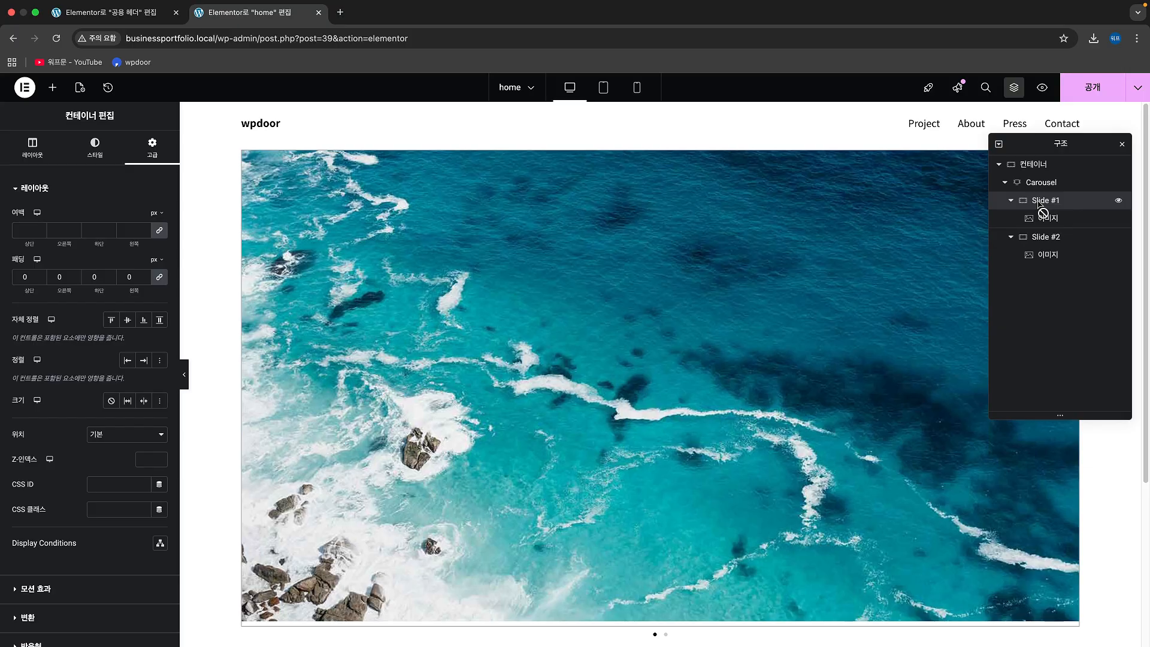
left_click(1125, 145)
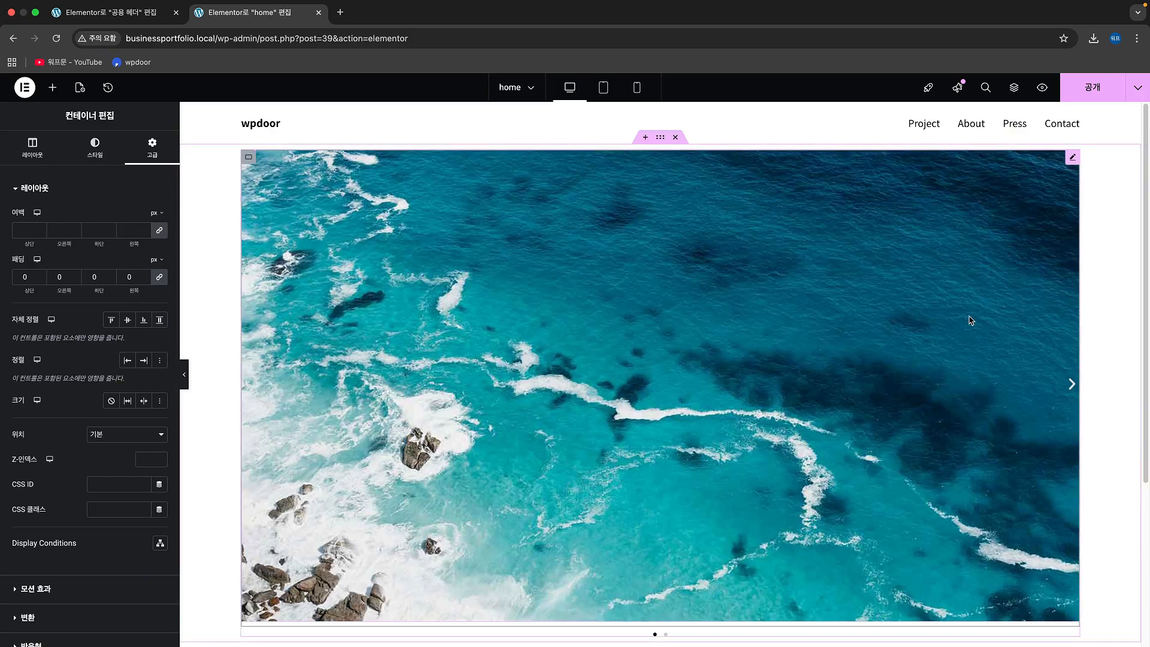
scroll(925, 440, "down", 4)
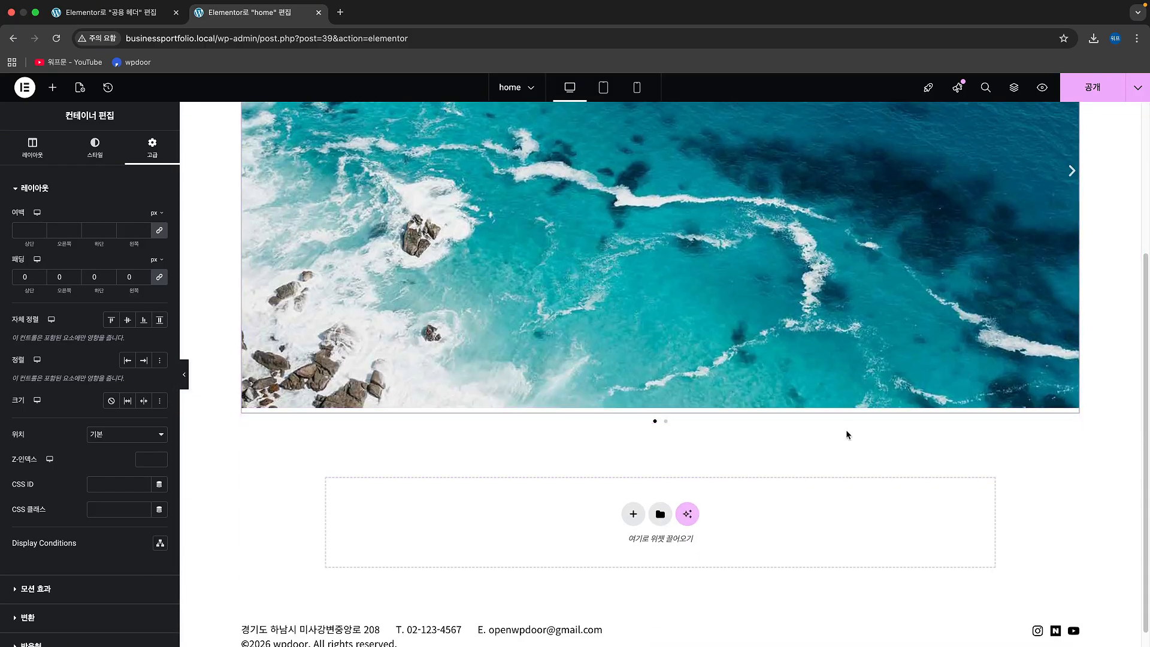
scroll(847, 434, "up", 4)
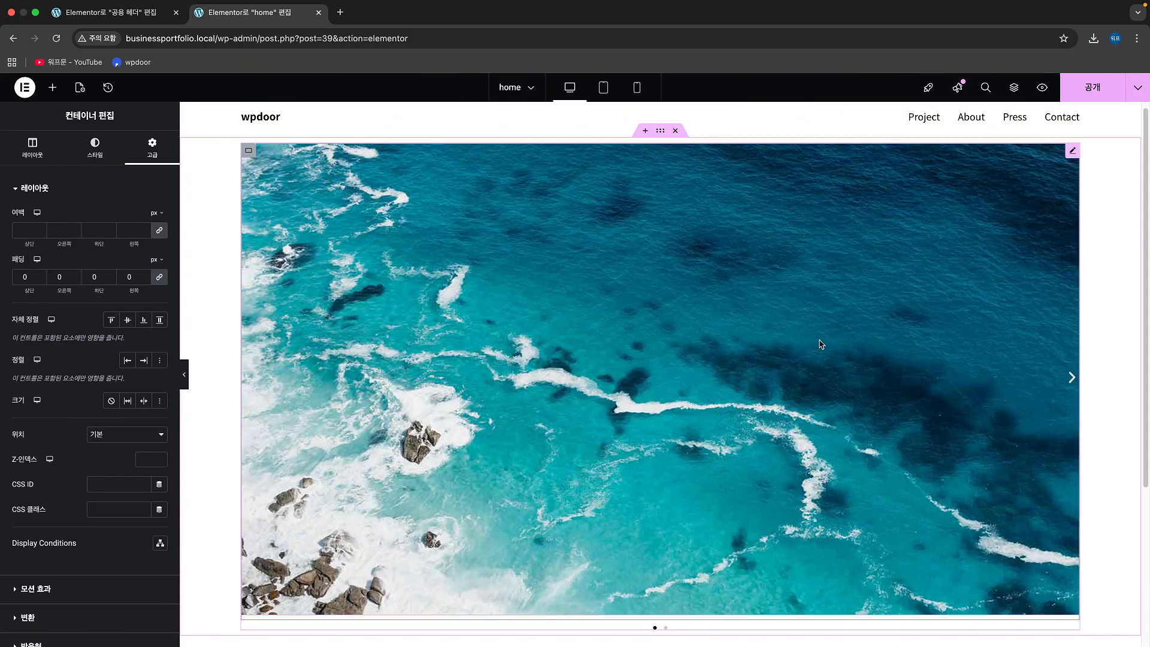
scroll(821, 344, "up", 1)
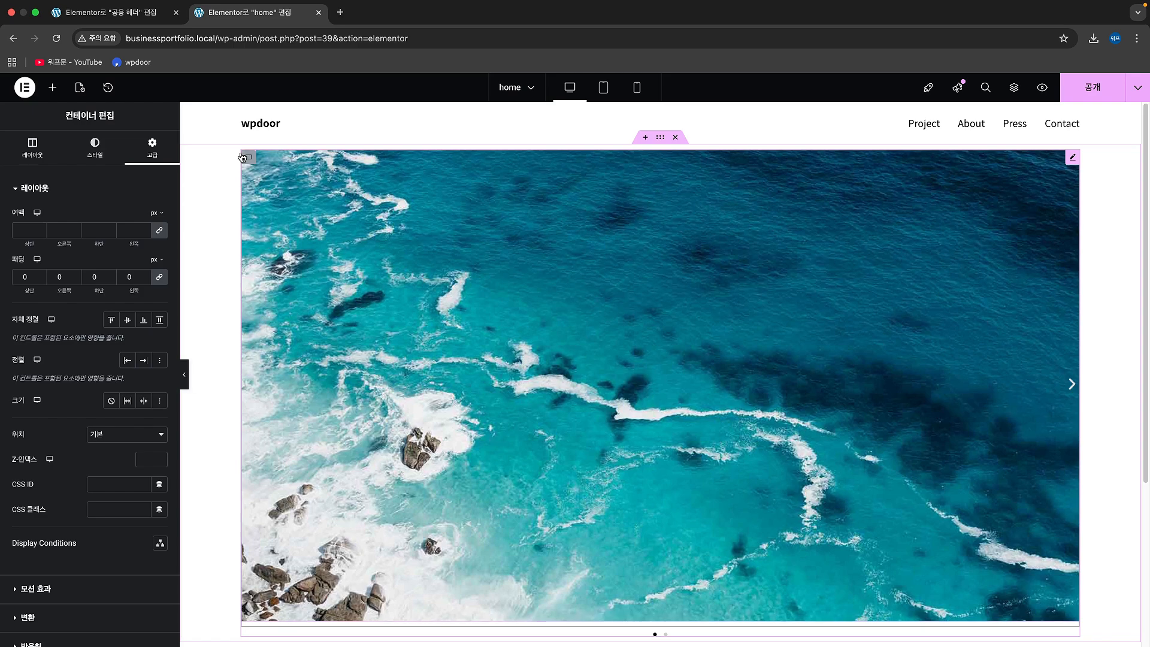
Step: Set the Slide #2 container's padding to 0 px on all sides
left_click(1021, 87)
left_click(1052, 238)
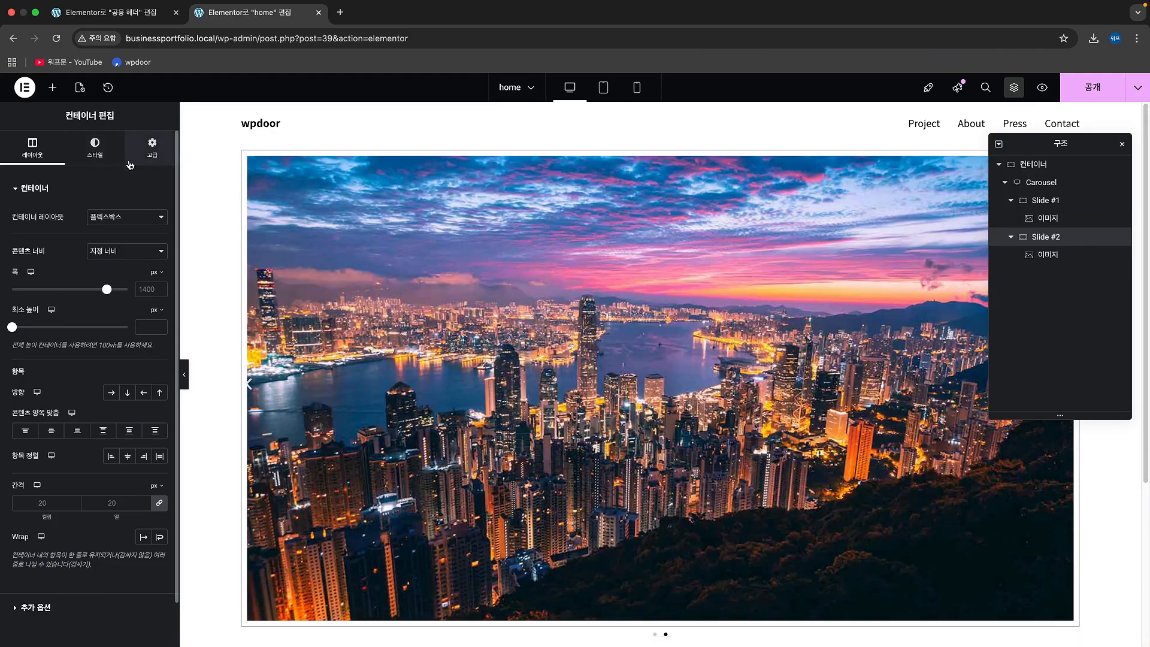
left_click(129, 163)
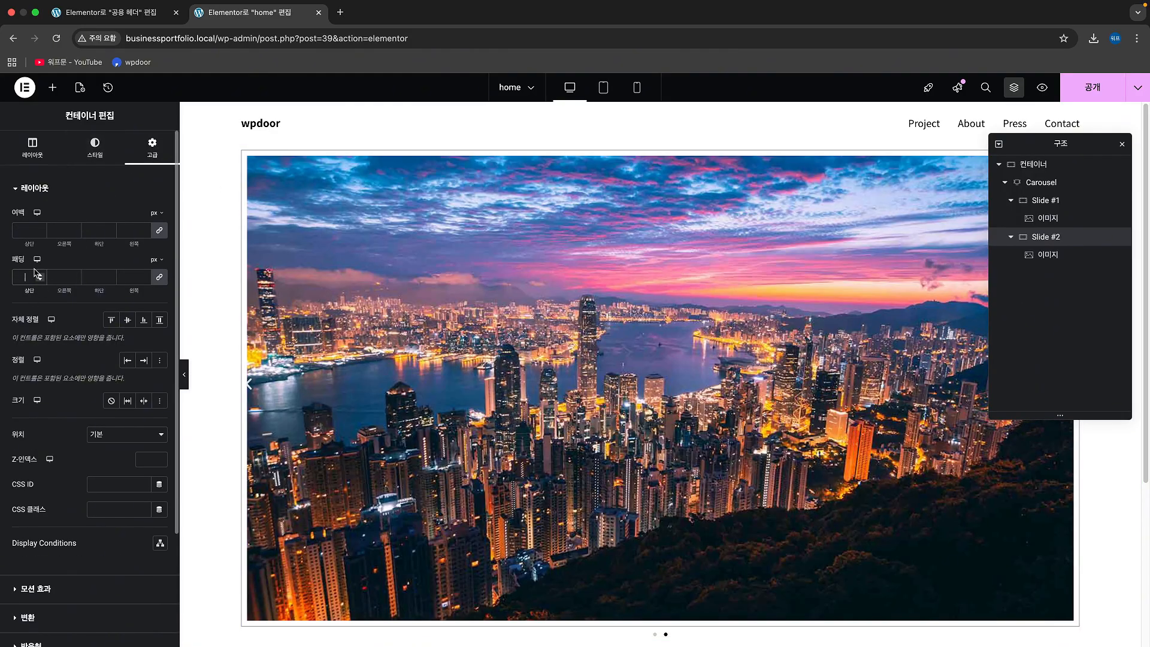
type("0")
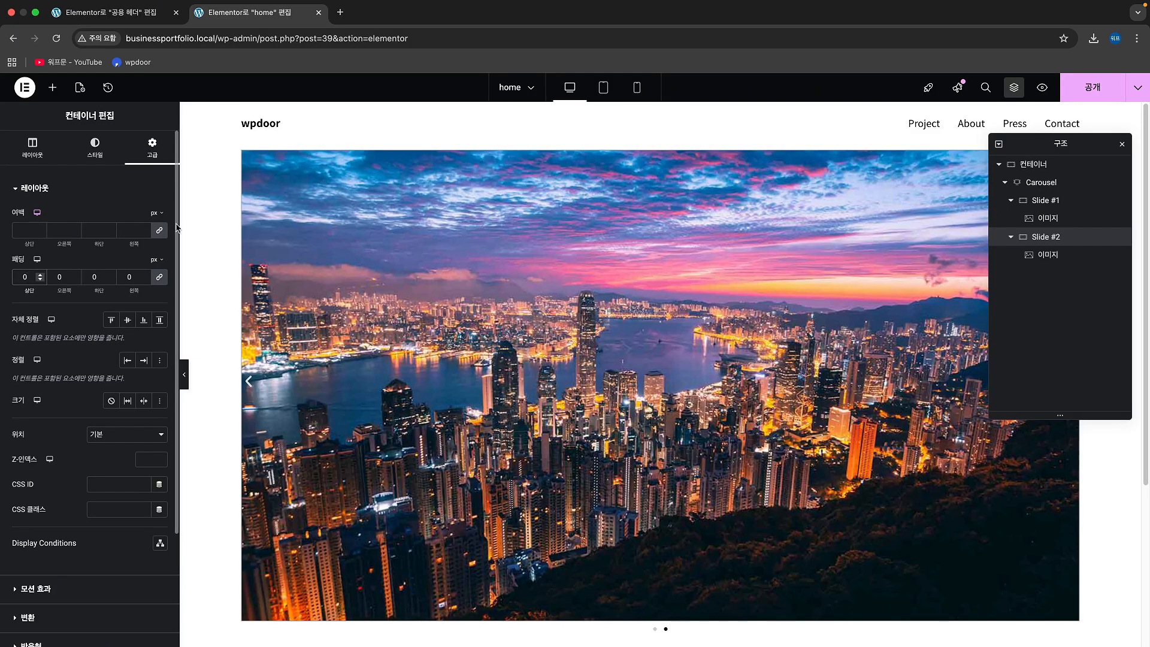
scroll(772, 320, "down", 2)
scroll(773, 319, "up", 1)
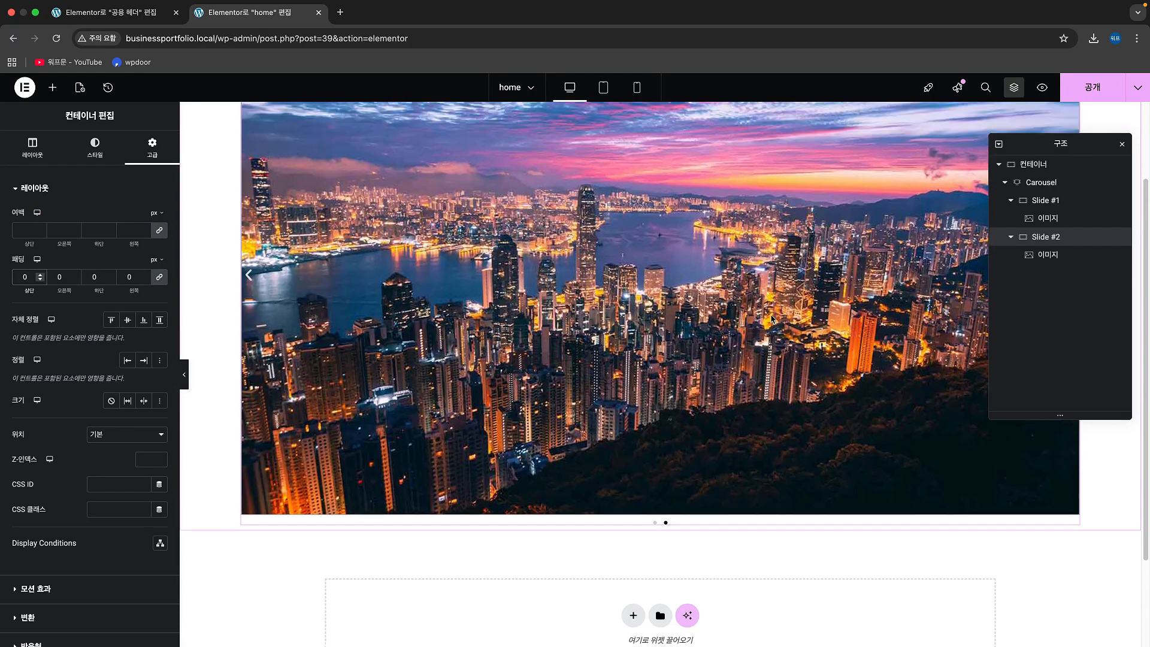
Step: Hide the Carousel's navigation arrows
left_click(1042, 183)
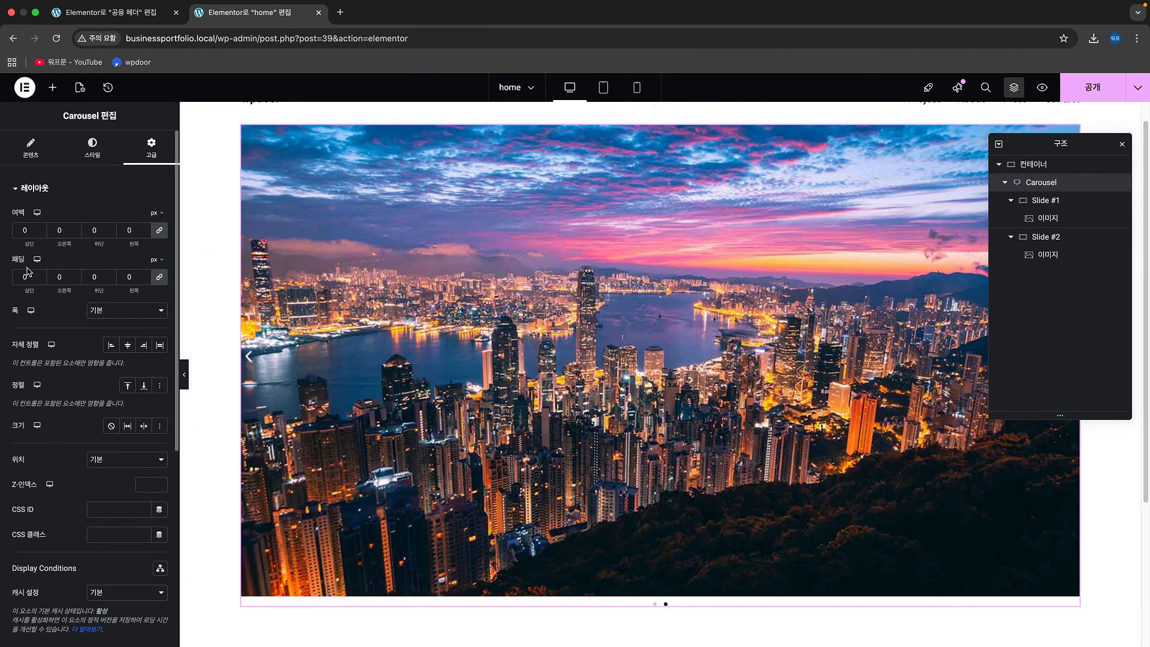
left_click(29, 151)
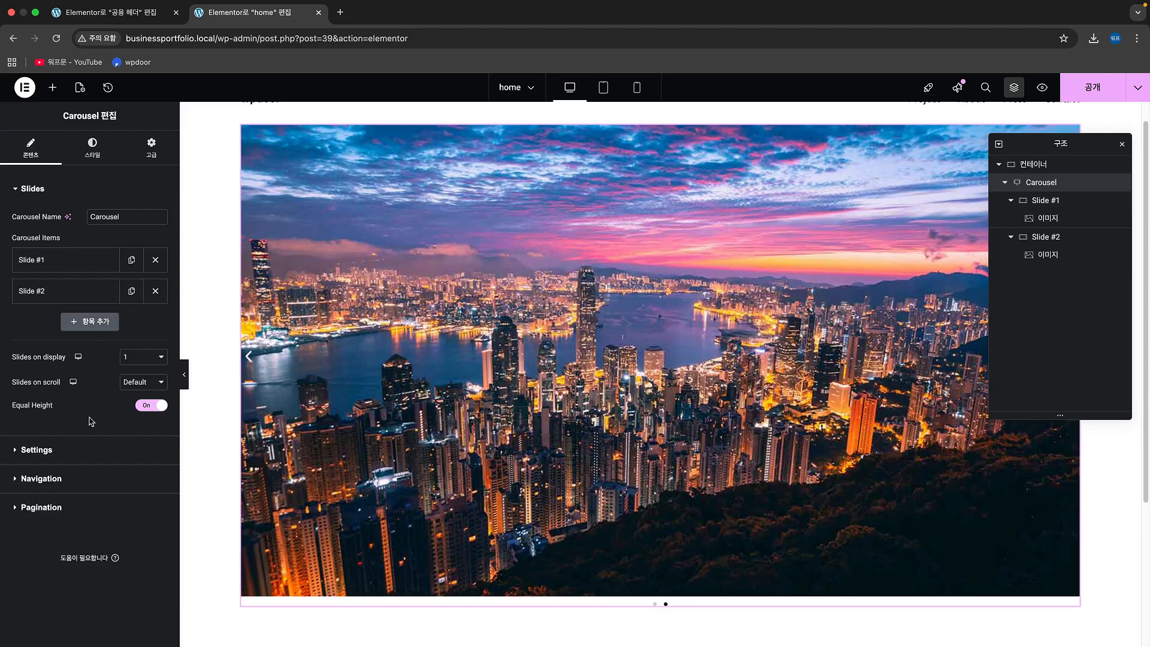
left_click(84, 450)
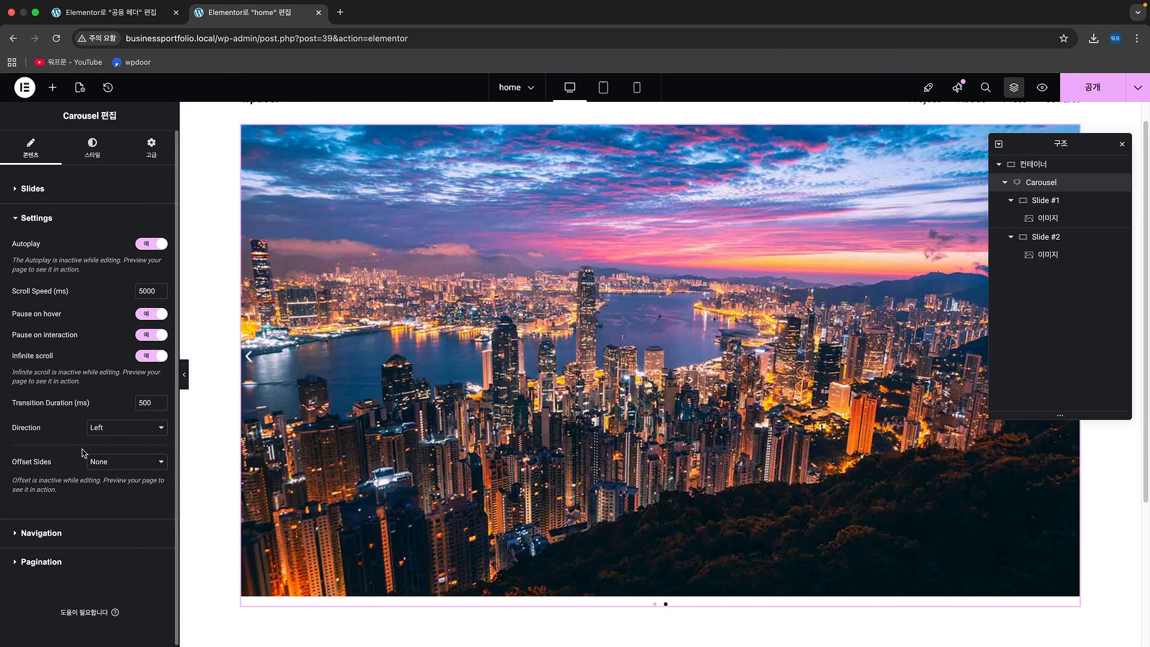
left_click(81, 534)
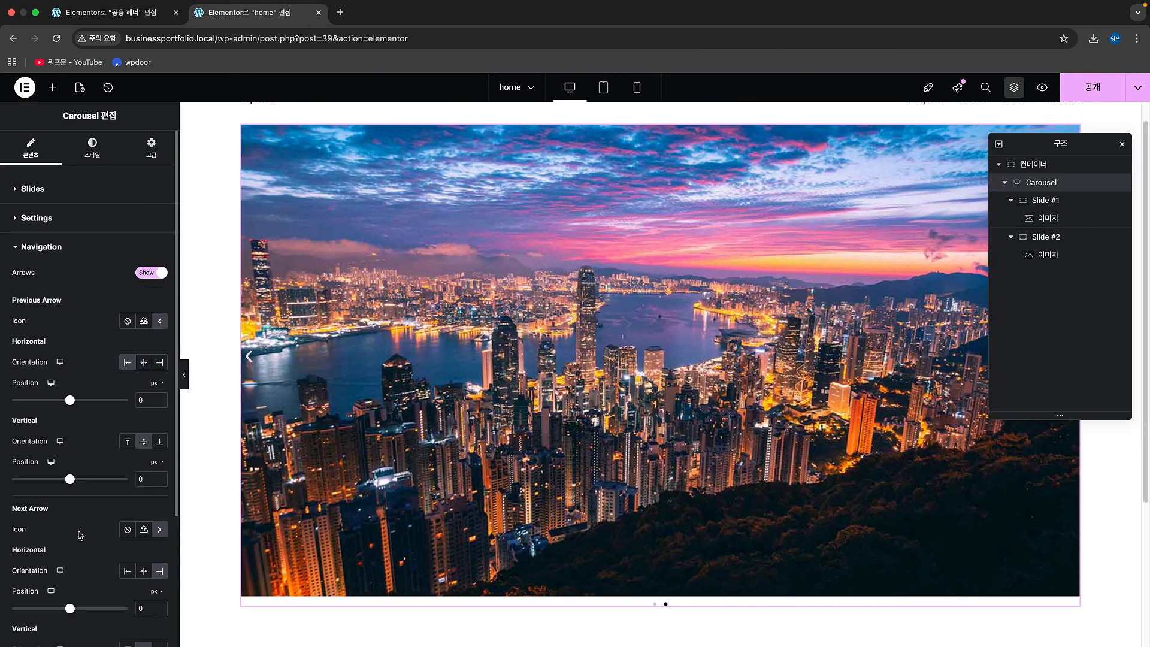
left_click(153, 274)
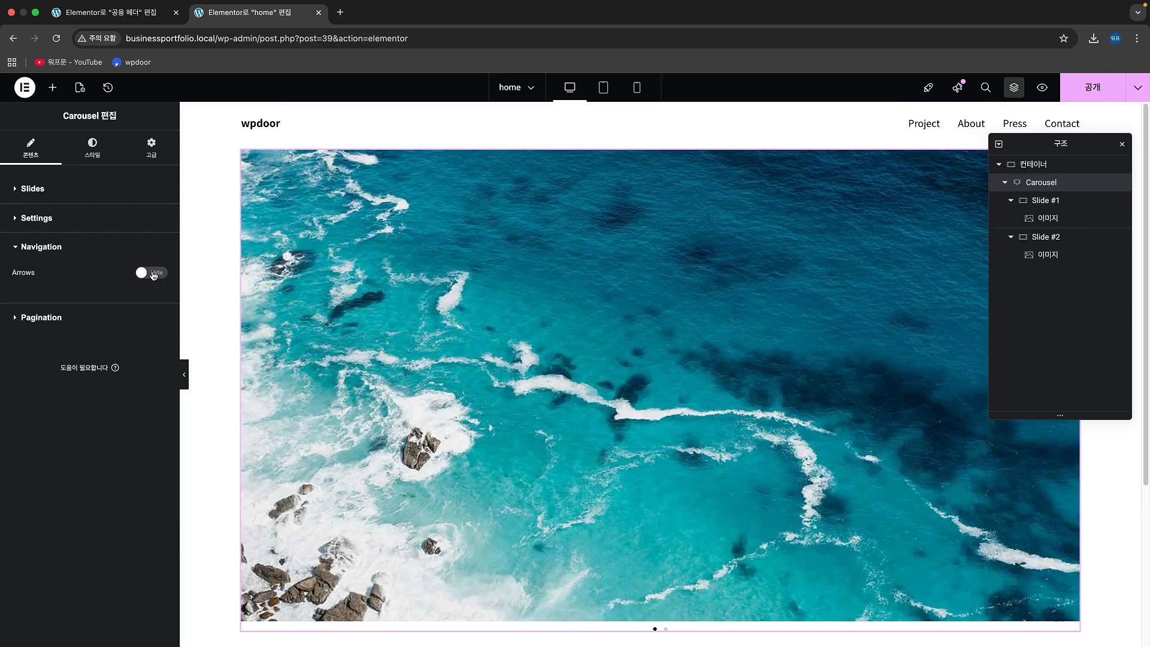
Step: Examine the Carousel's pagination option and its slide style settings
left_click(69, 317)
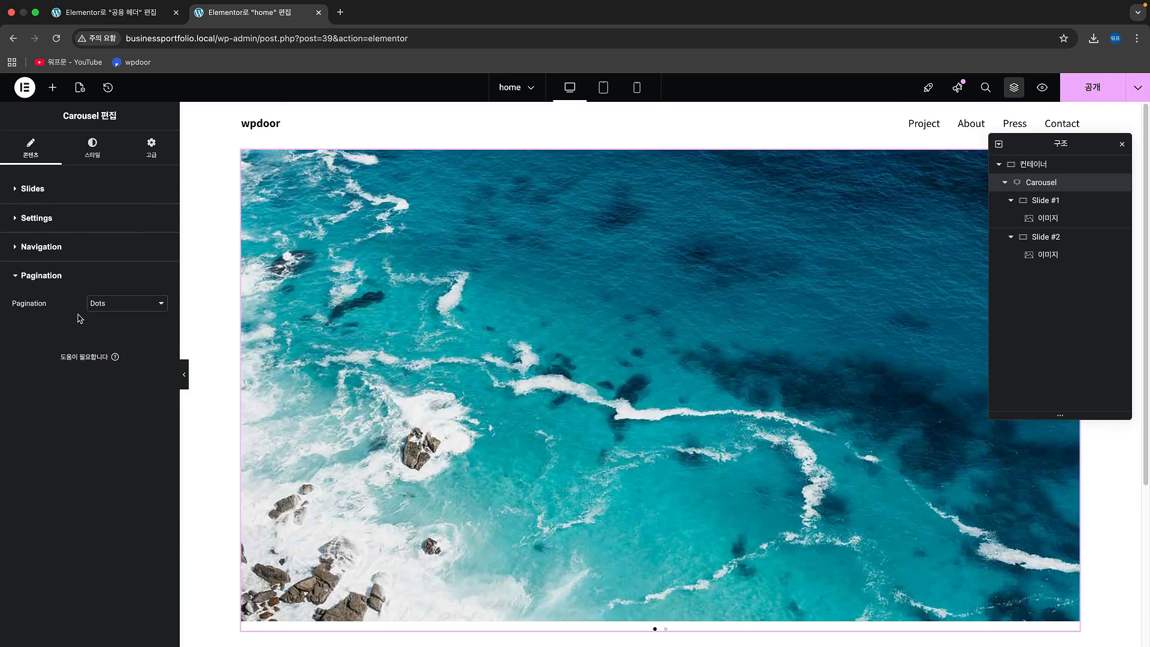
scroll(701, 509, "down", 1)
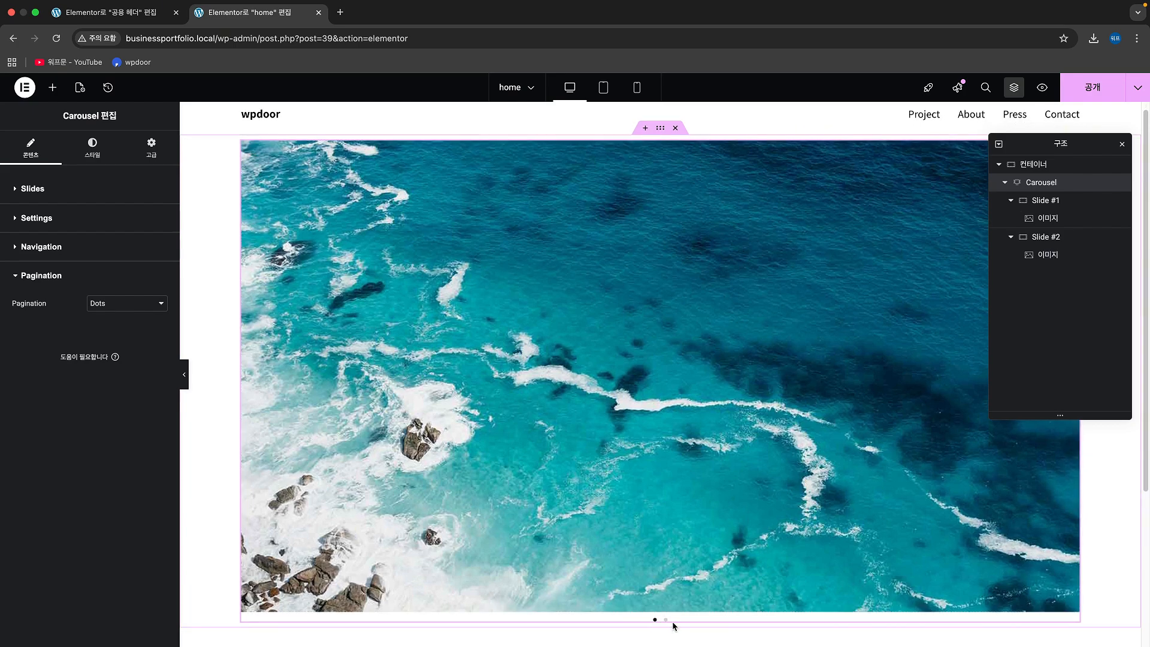
left_click(90, 159)
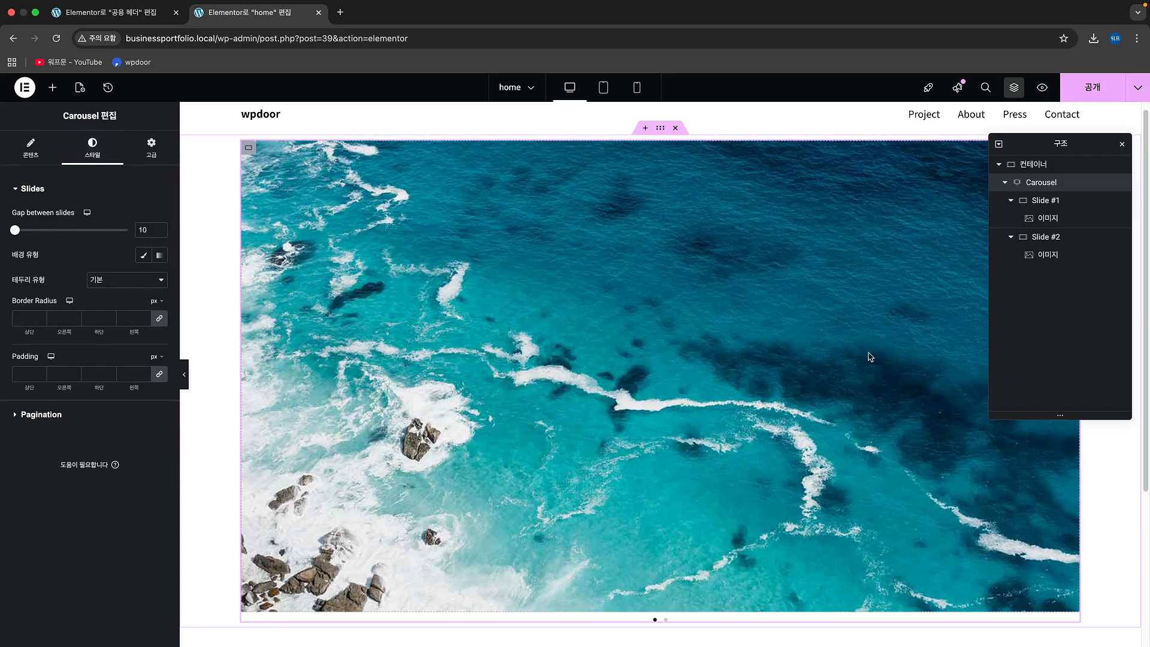
left_click(626, 379)
left_click(1042, 182)
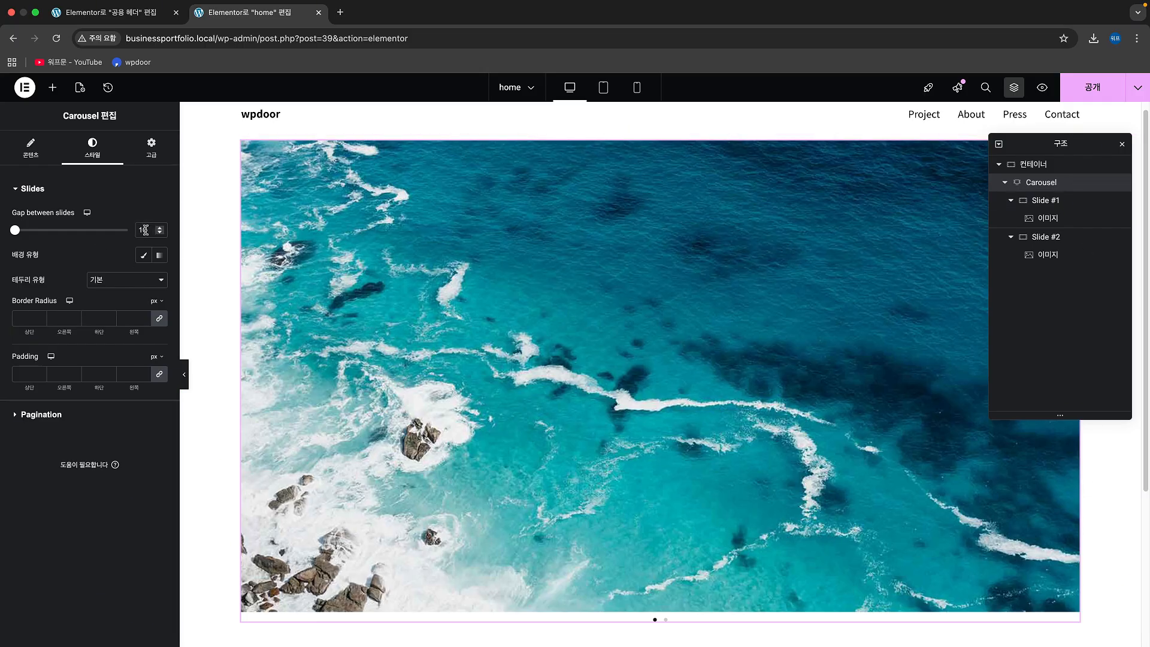
Step: Publish the home page and open the live page to check the slider
left_click(1094, 86)
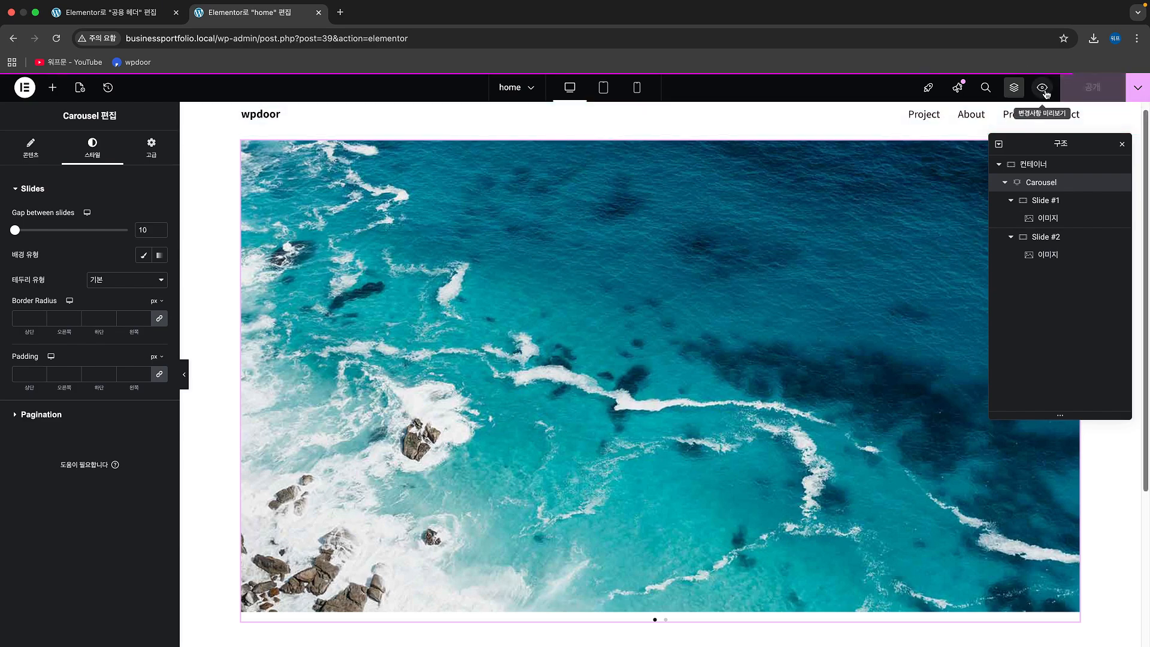
left_click(1139, 87)
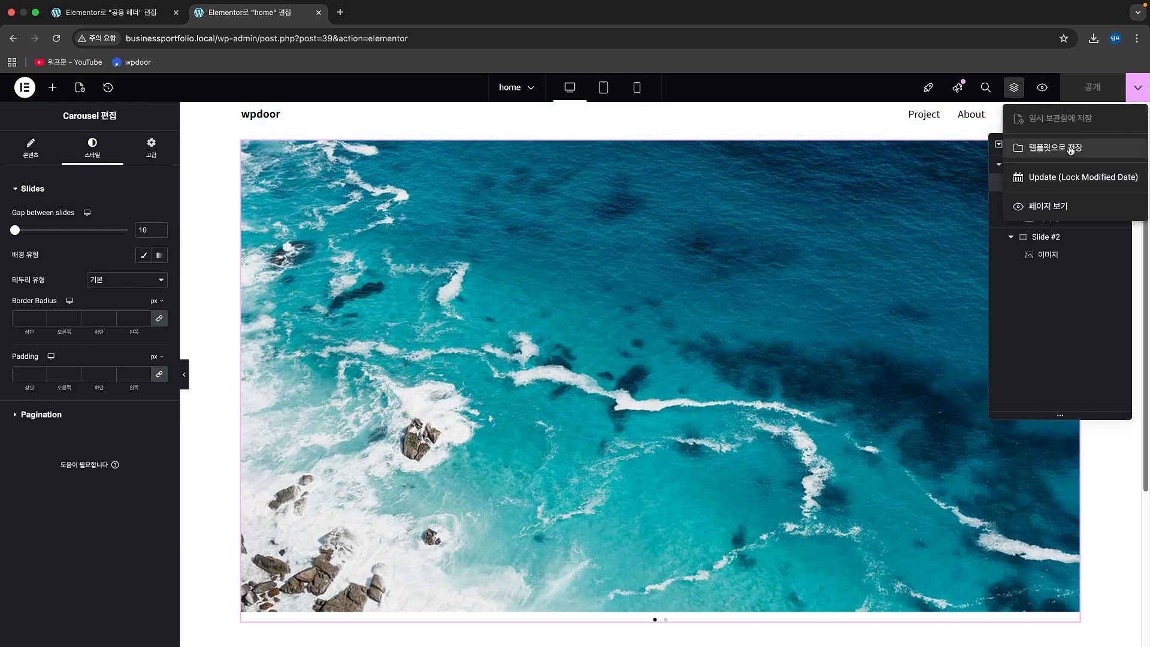
left_click(1069, 219)
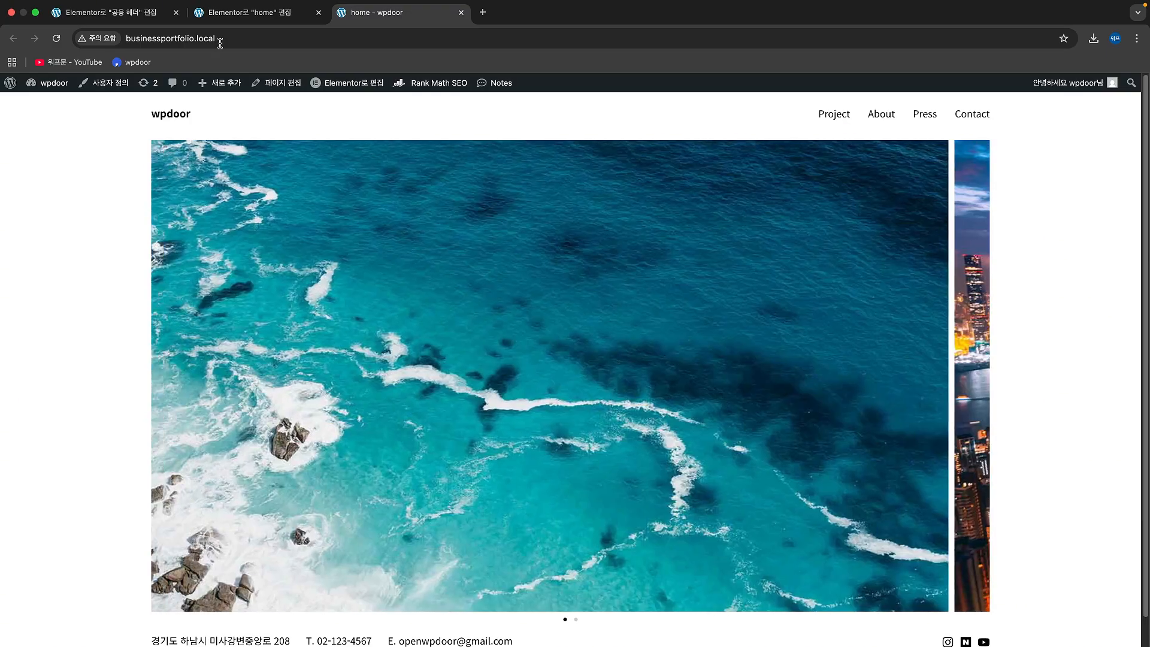
Step: Return to the home page editor and set the Carousel's gap between slides to 0
mouse_move(67, 8)
left_click(250, 27)
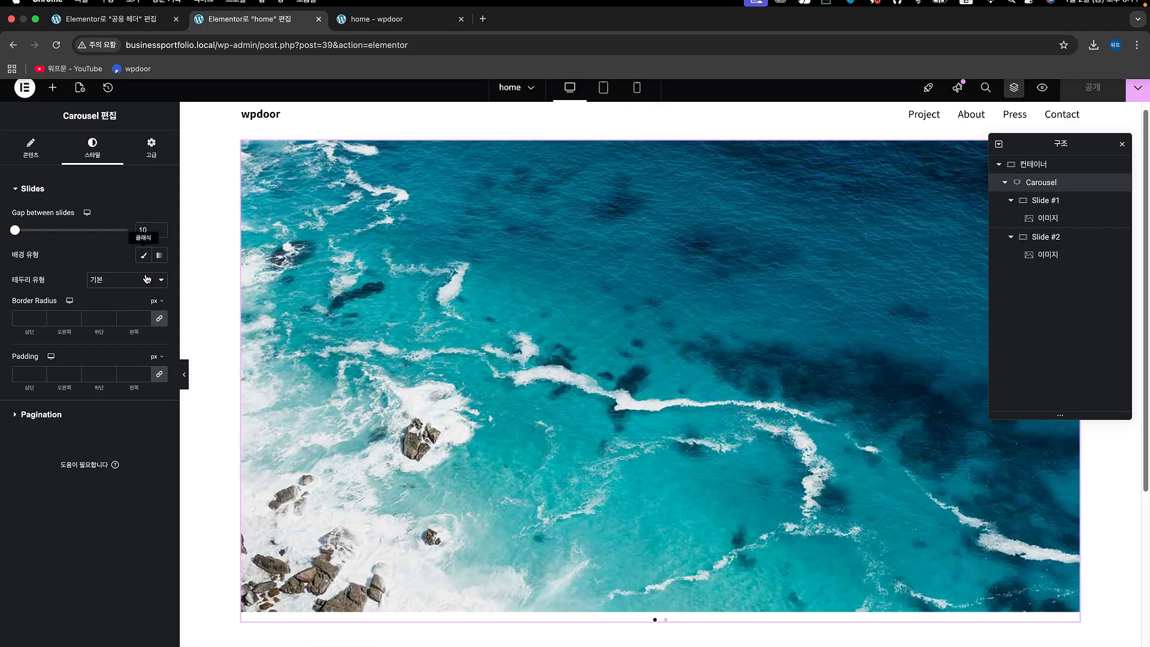
left_click(142, 232)
type("0")
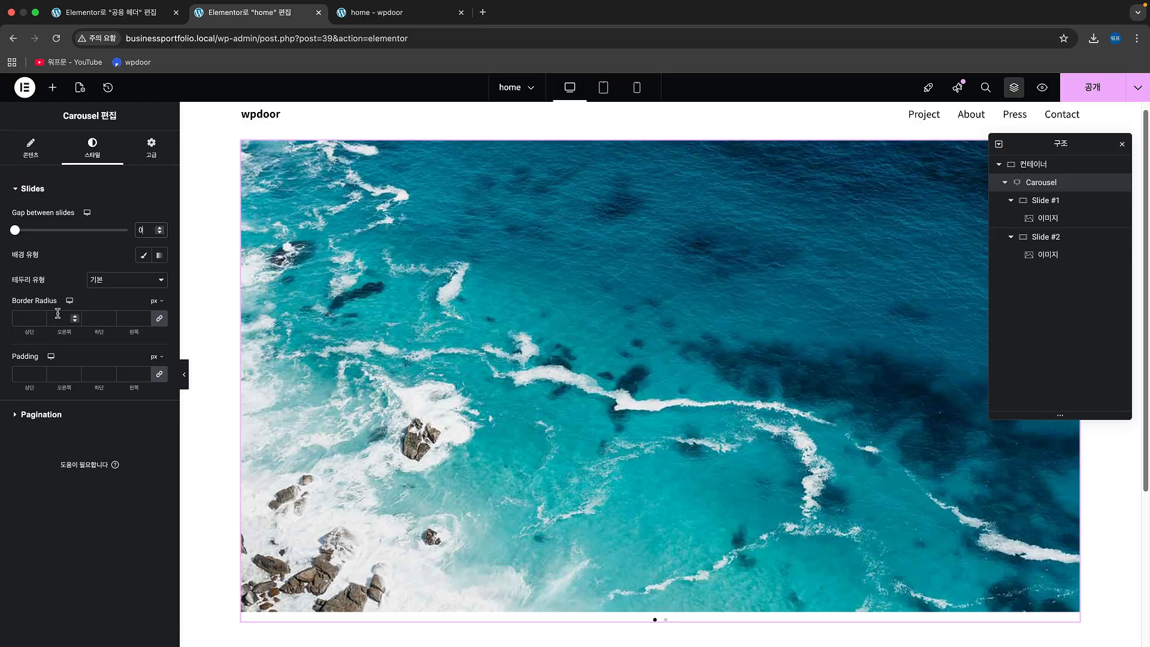
Step: Try custom pagination spacing from the slides at 30, -30 and -60 px
left_click(69, 421)
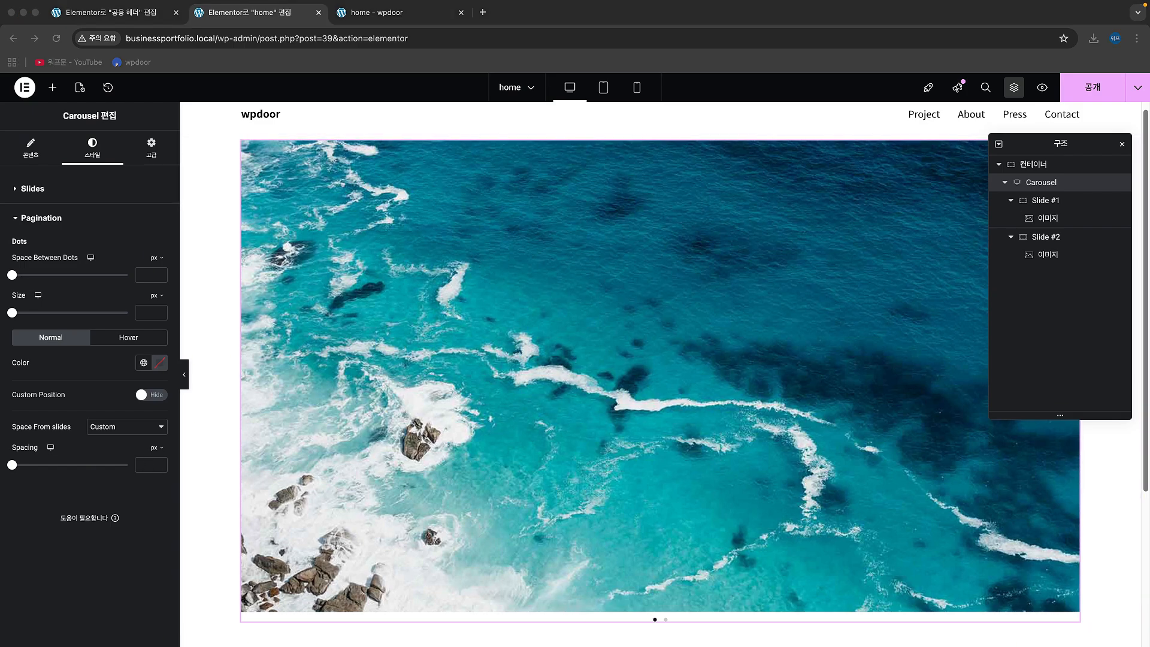
left_click(148, 464)
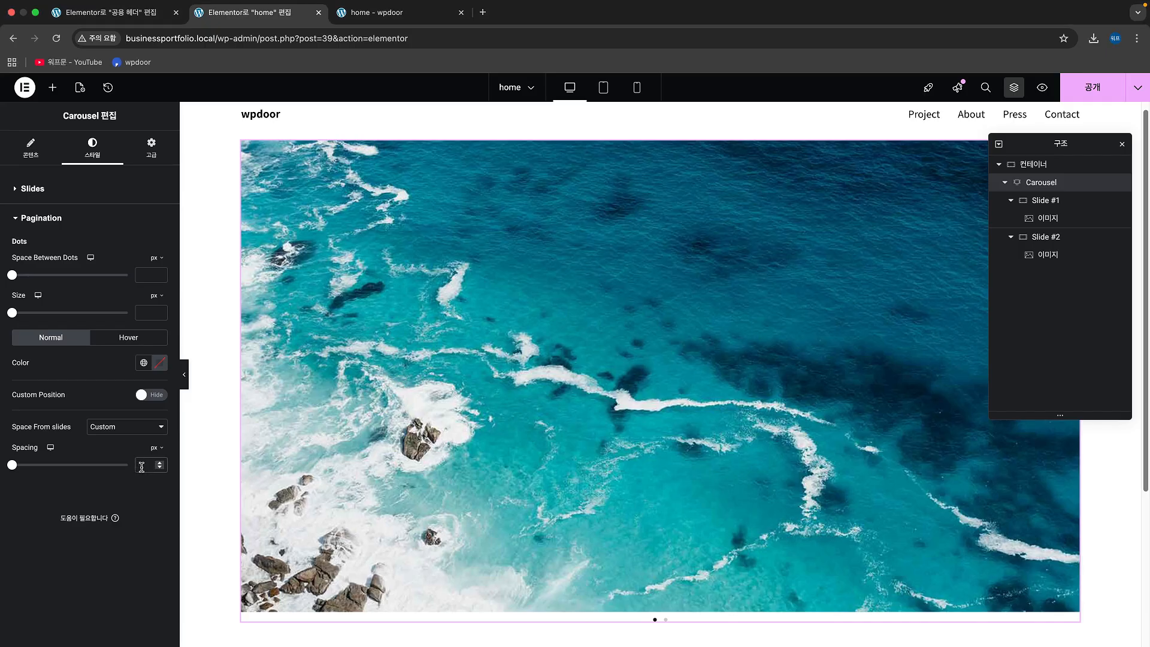
type("30")
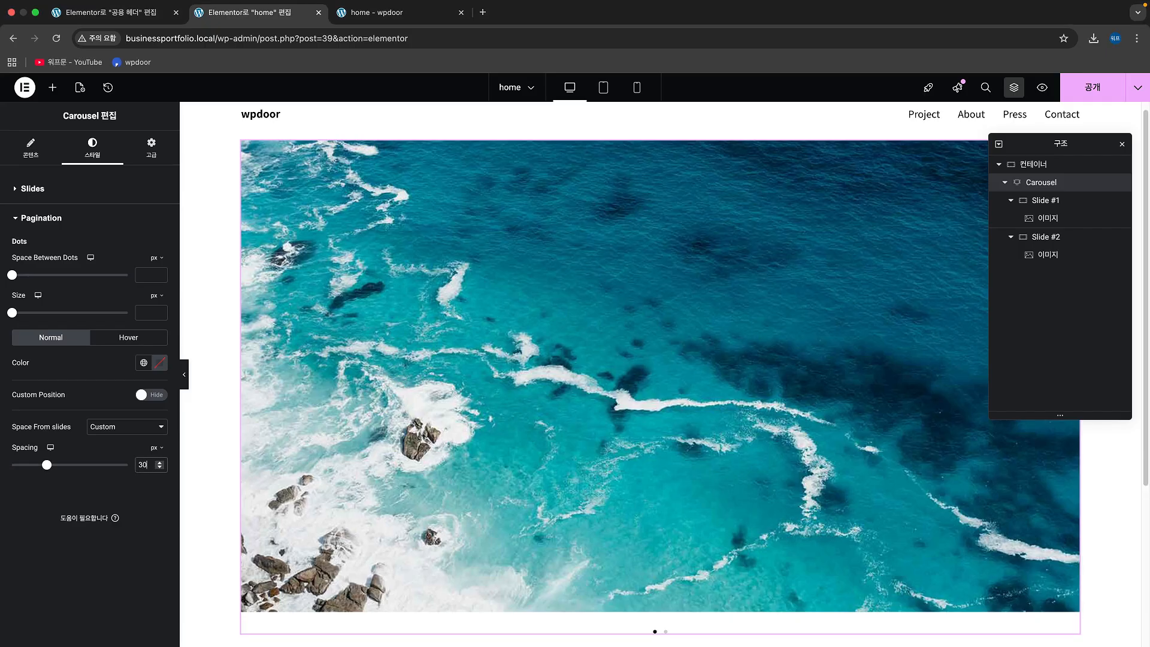
left_click(139, 464)
type("-8")
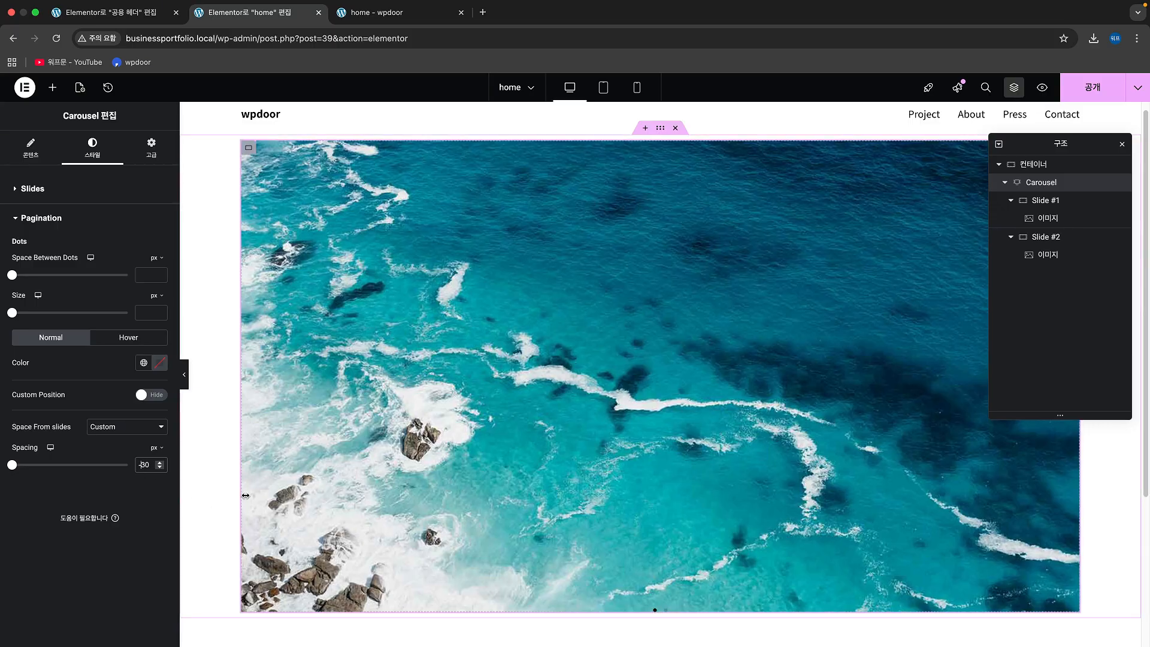
key("BackSpace")
key("BackSpace")
type("60")
Step: Set the pagination's space from slides to None
left_click(120, 425)
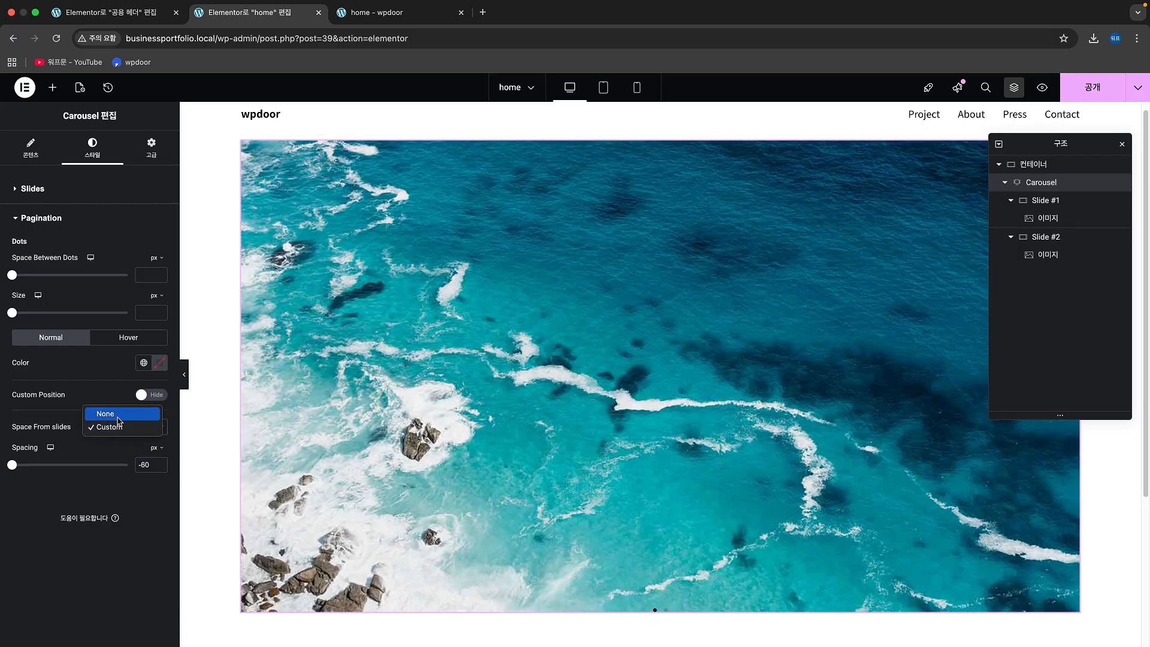
left_click(119, 419)
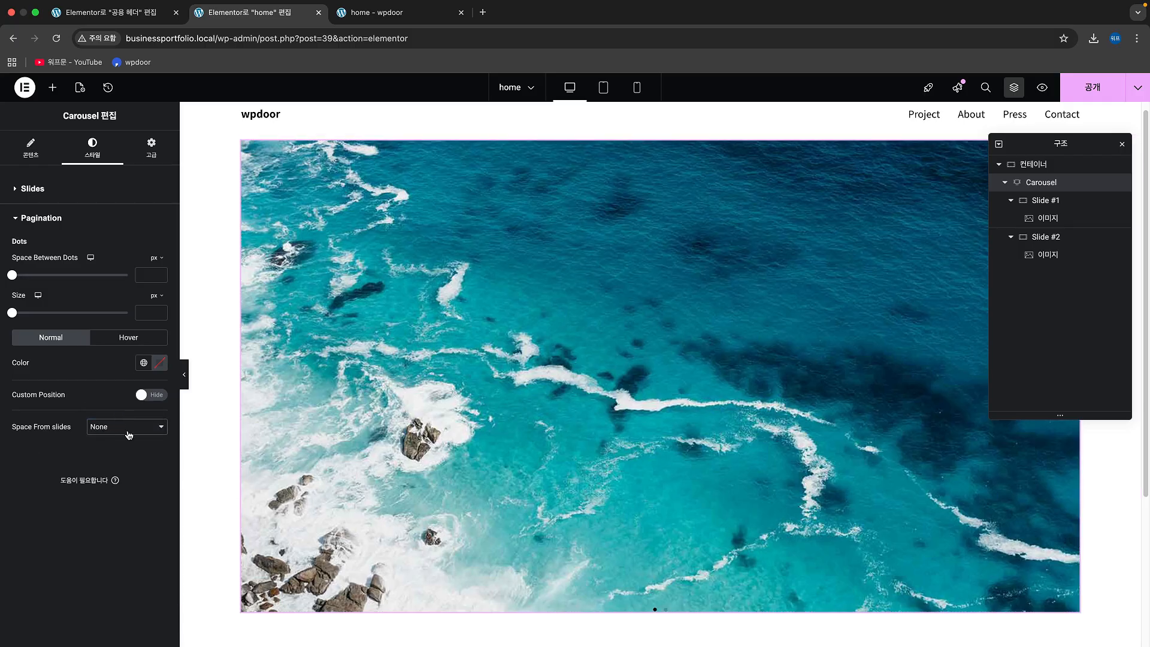
left_click(128, 433)
left_click(105, 393)
Step: Enable a custom position for the pagination dots, vertically oriented to the bottom with a position of -30 px
left_click(155, 395)
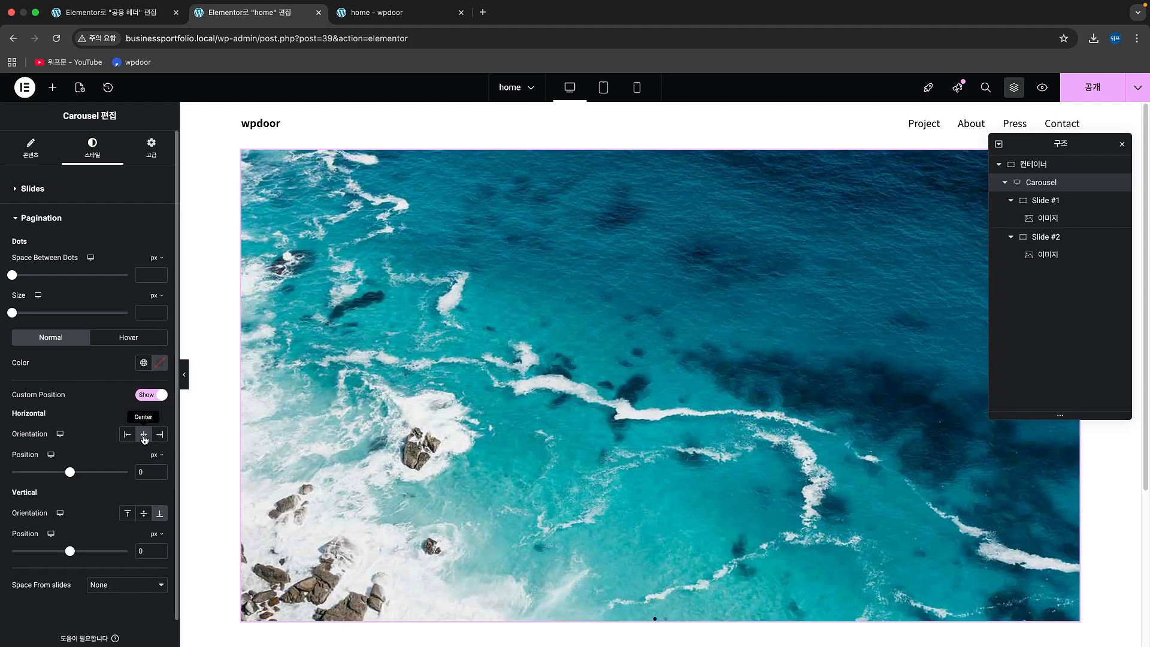
left_click(157, 513)
left_click(139, 553)
type("30")
type("-")
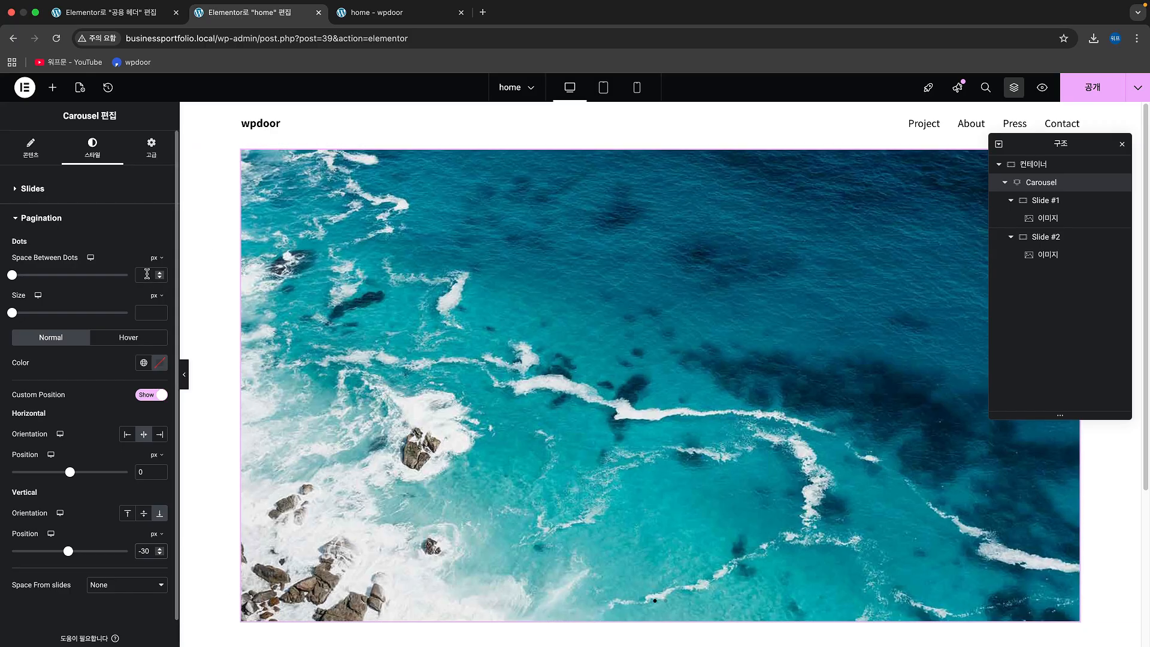
Step: Set the pagination dots' normal color to white #FFFFFF
left_click(160, 363)
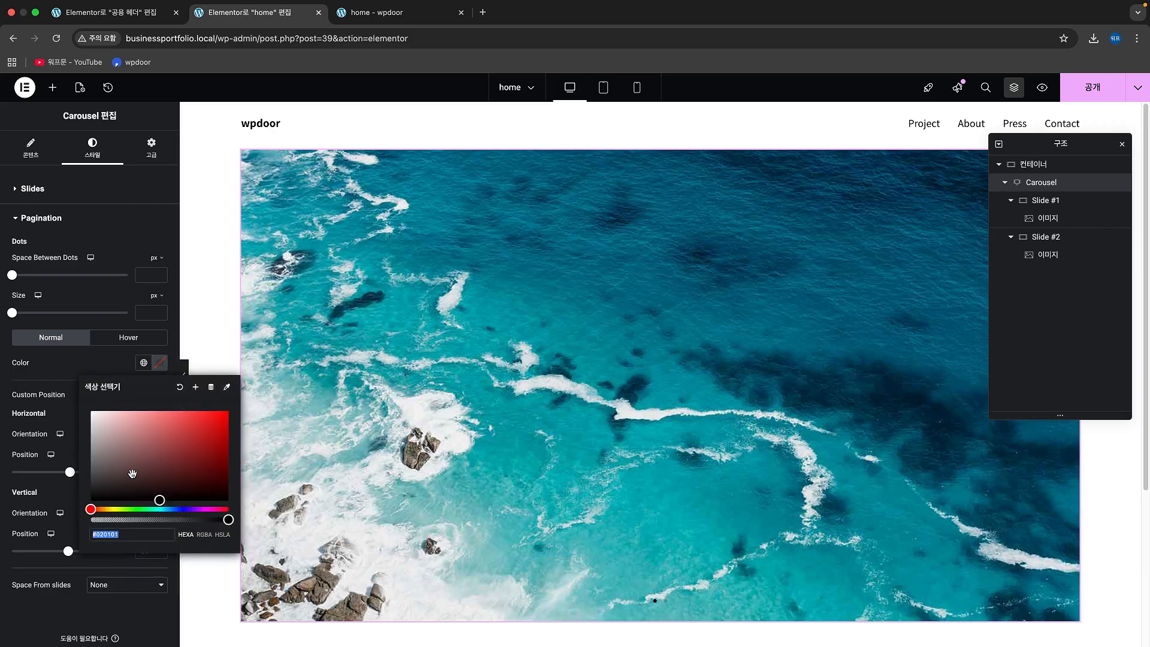
left_click_drag(133, 474, 87, 407)
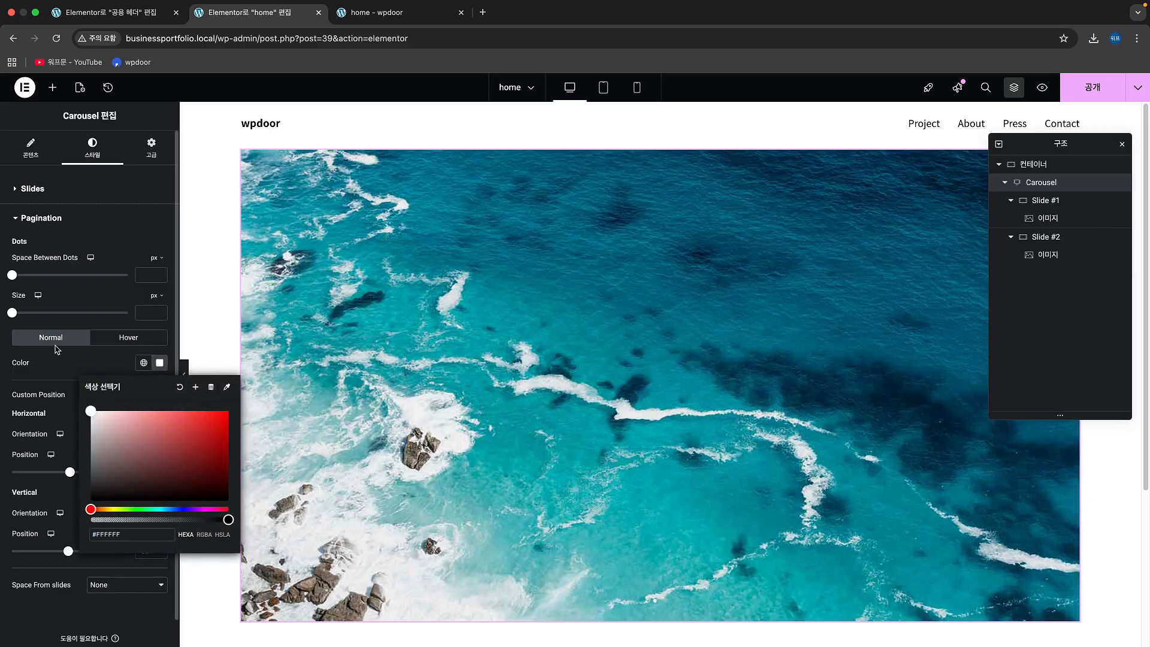
left_click(60, 367)
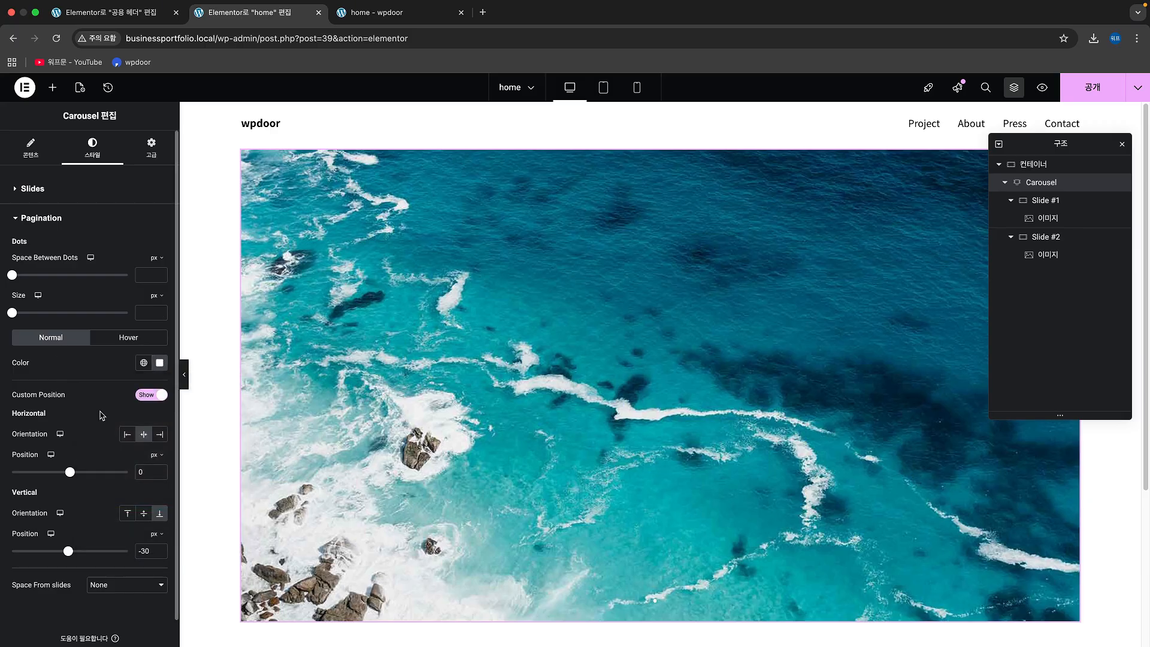
scroll(101, 409, "down", 2)
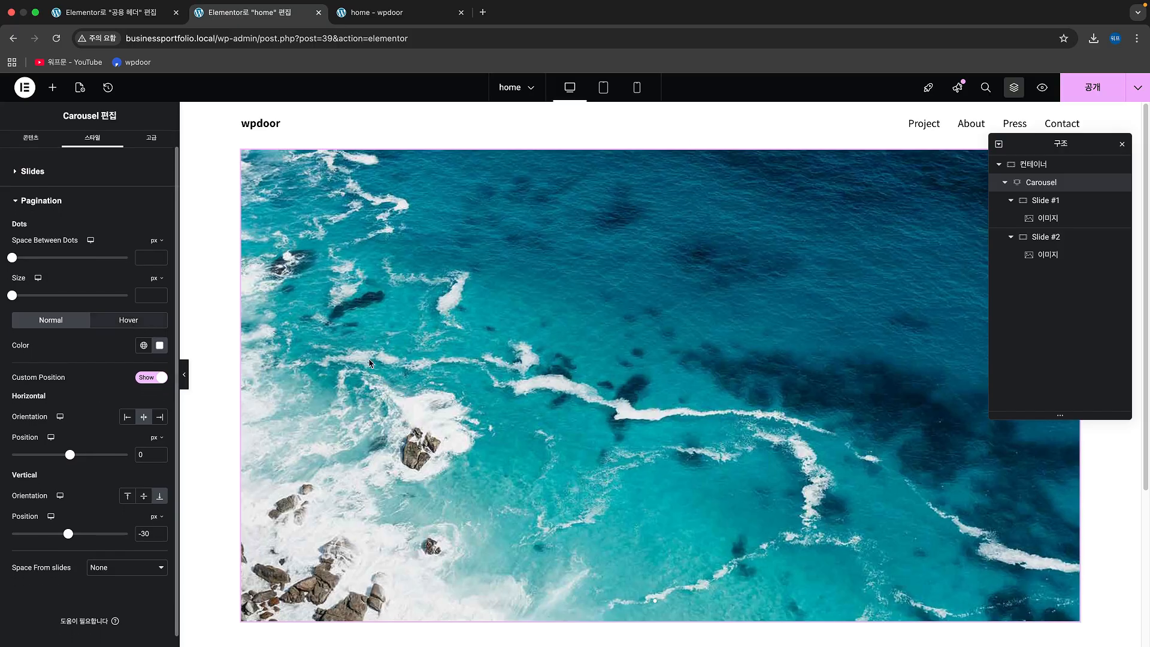
Step: Set the Carousel pagination dots' hover color to semi-transparent white #FFFFFFC9
left_click(670, 439)
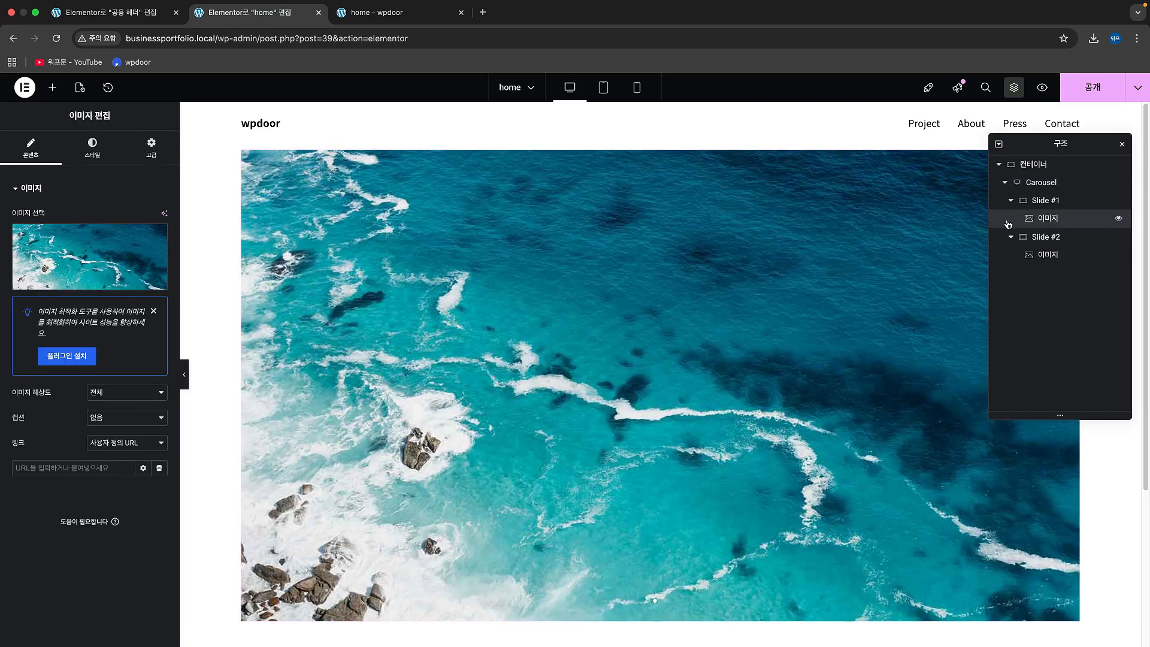
left_click(1053, 183)
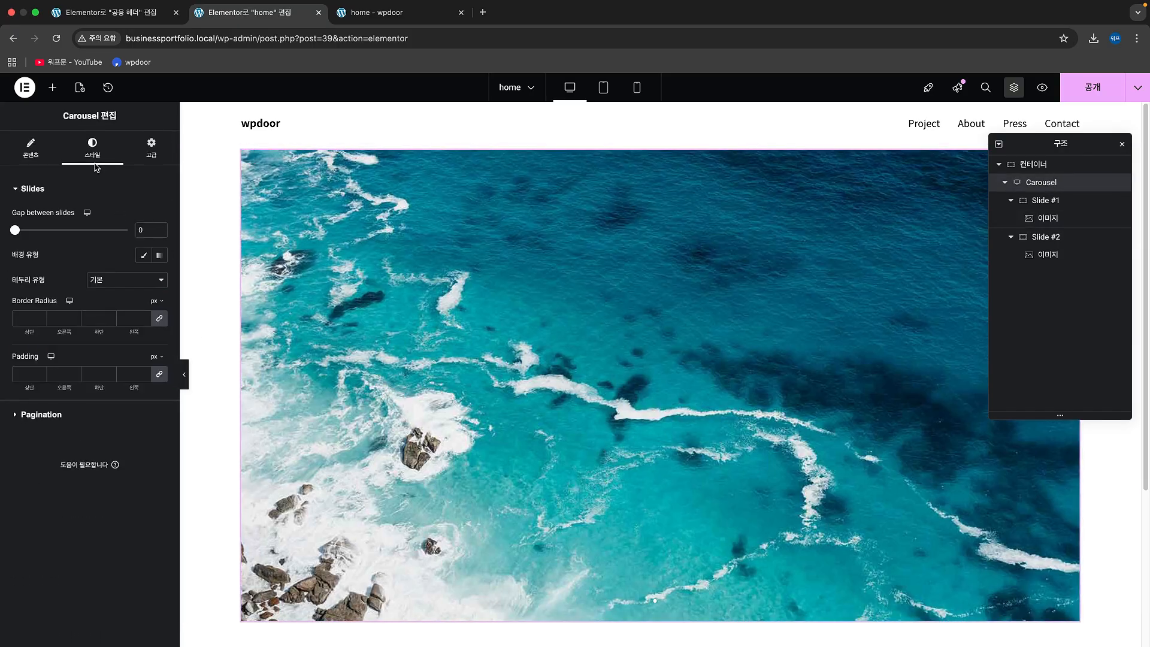
left_click(87, 415)
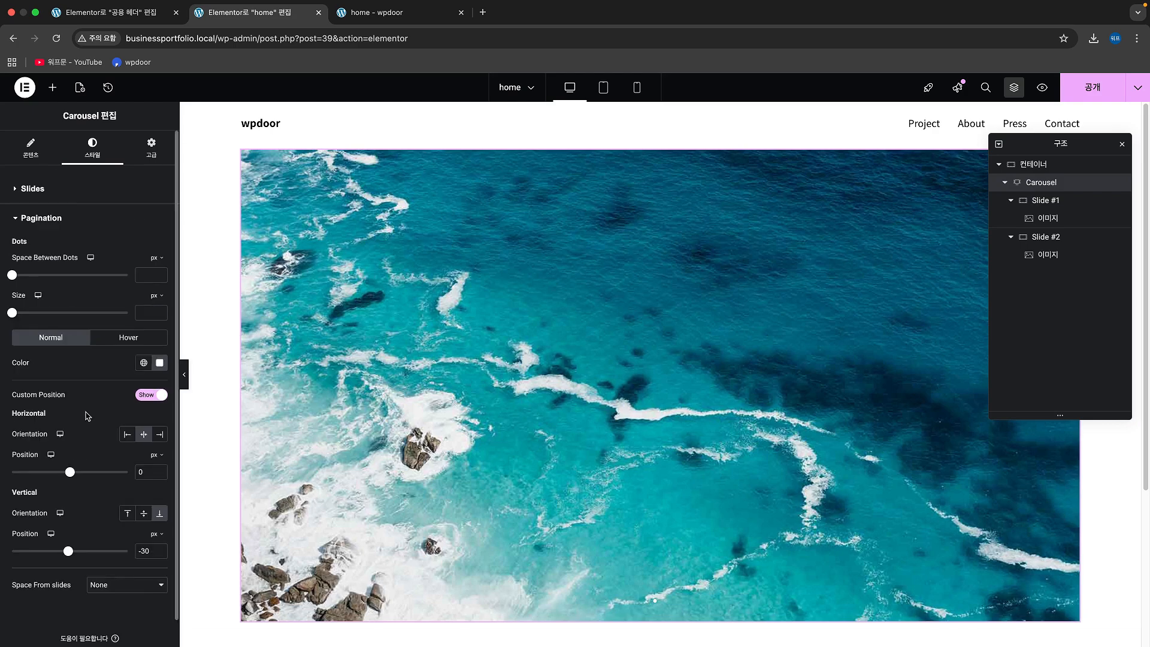
left_click(128, 337)
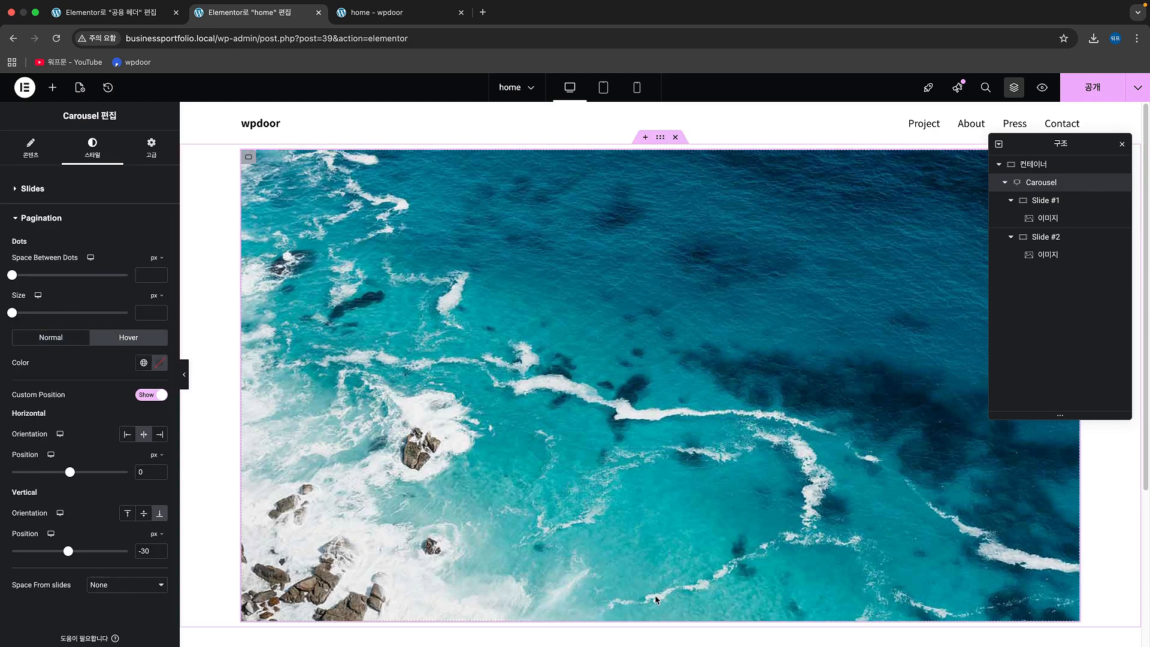
left_click(158, 366)
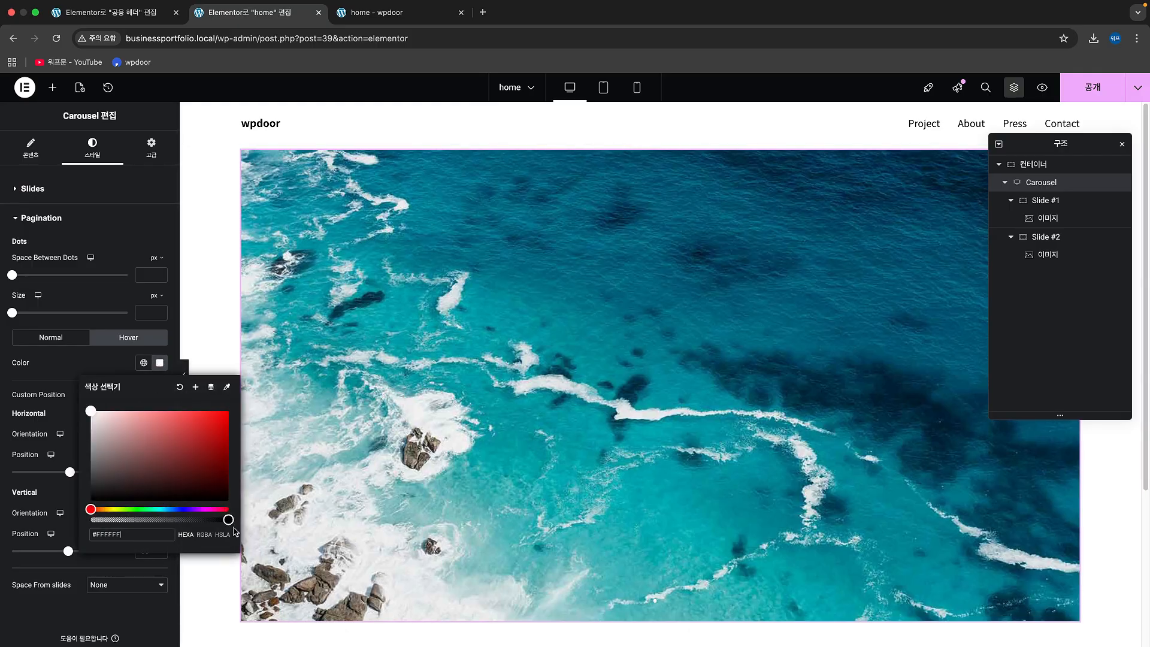
left_click_drag(228, 519, 200, 525)
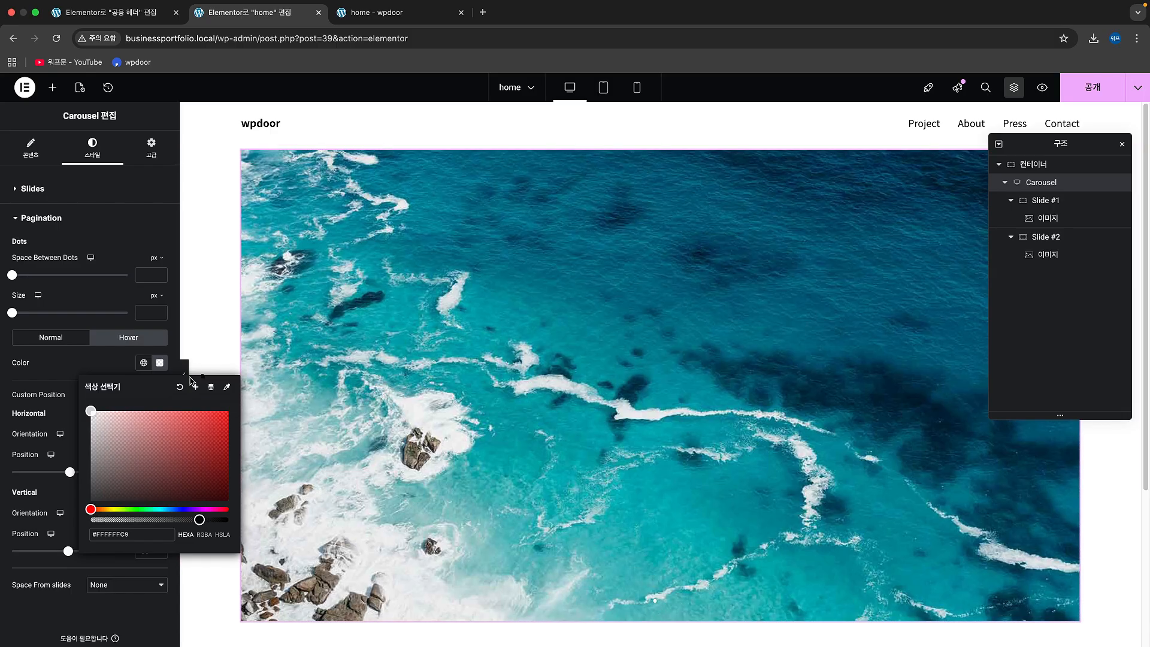
left_click(80, 362)
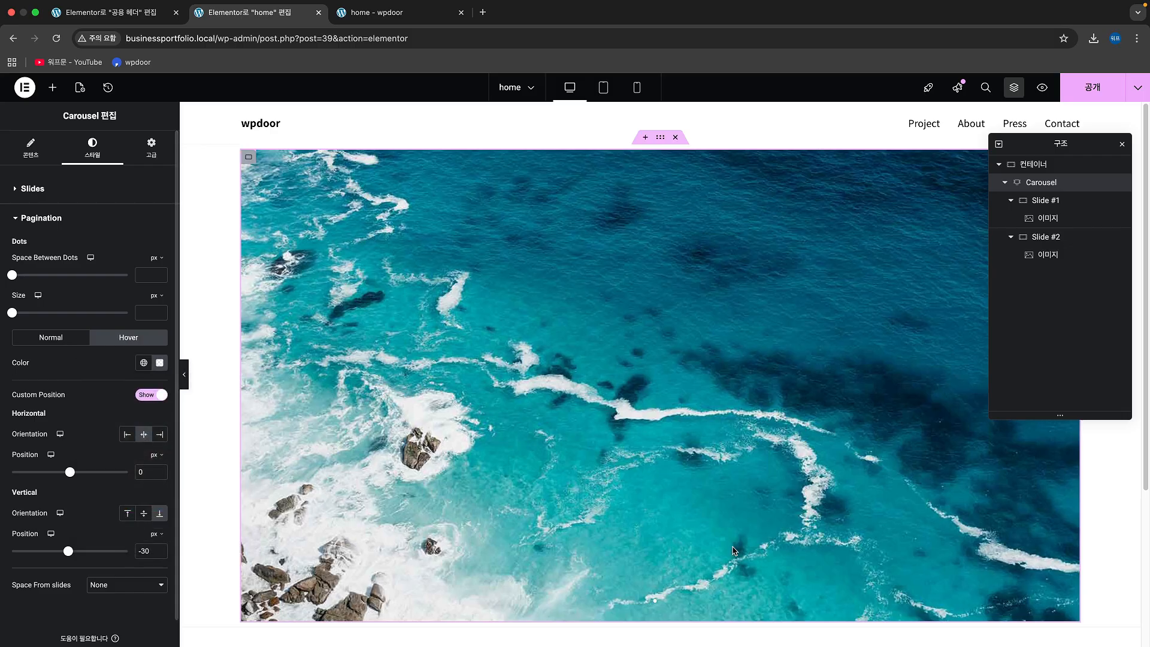
Step: Publish the pagination changes and show the settings of the Slide #1 image
left_click(1093, 88)
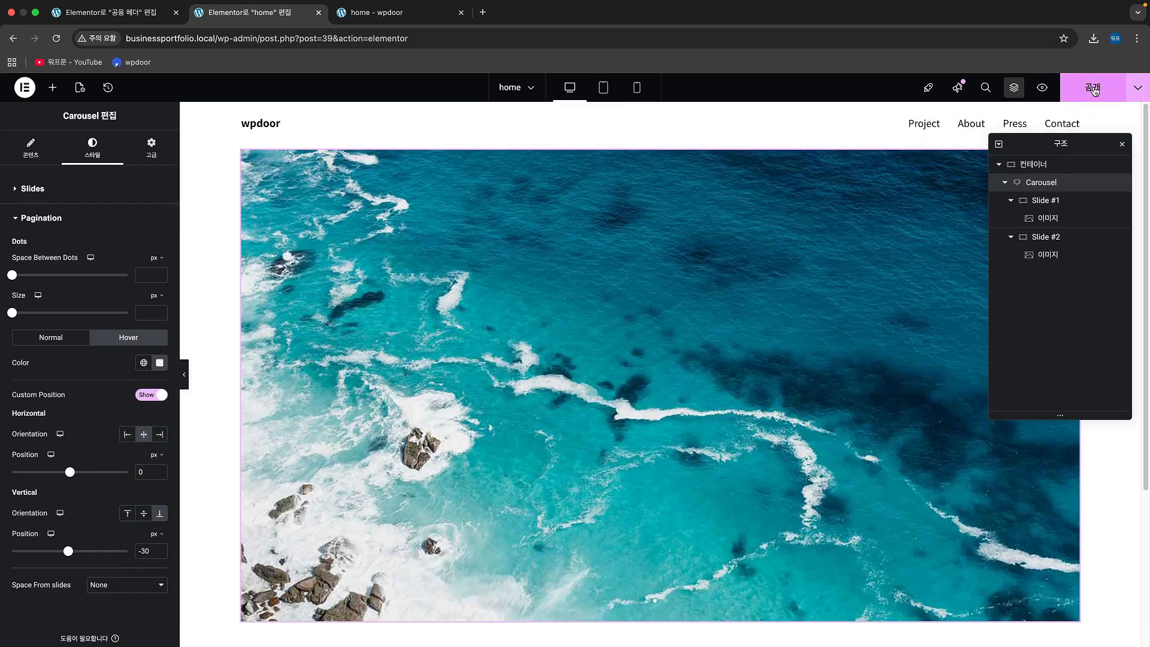
left_click(1058, 220)
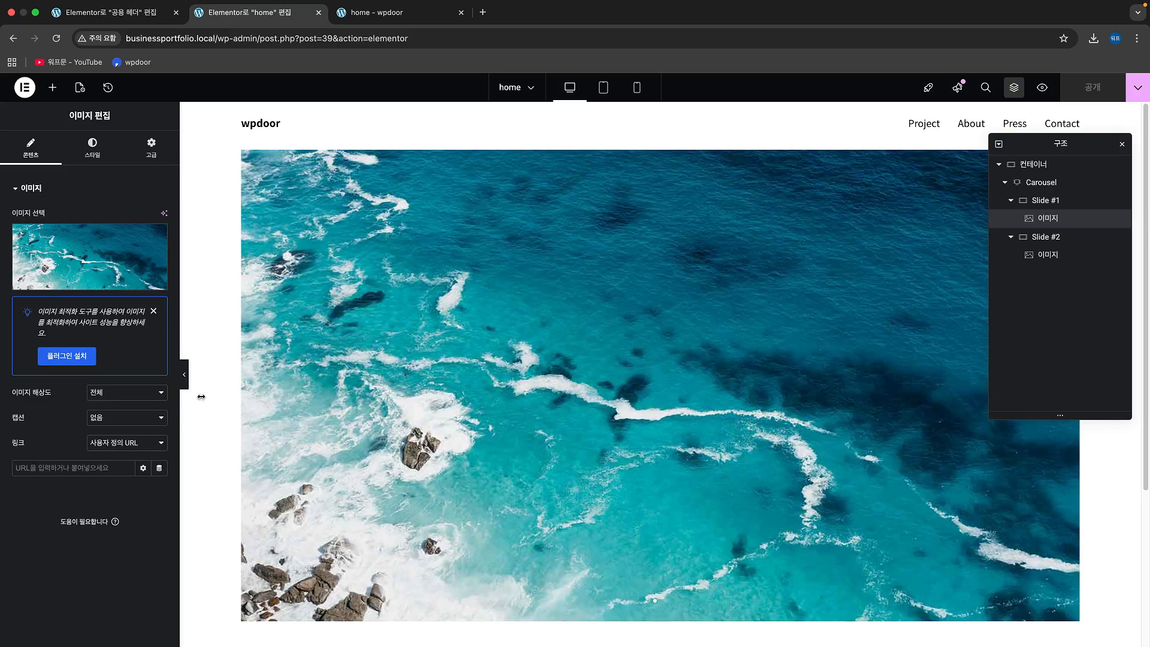
scroll(779, 426, "down", 4)
scroll(763, 418, "up", 4)
scroll(764, 418, "down", 4)
scroll(764, 421, "up", 4)
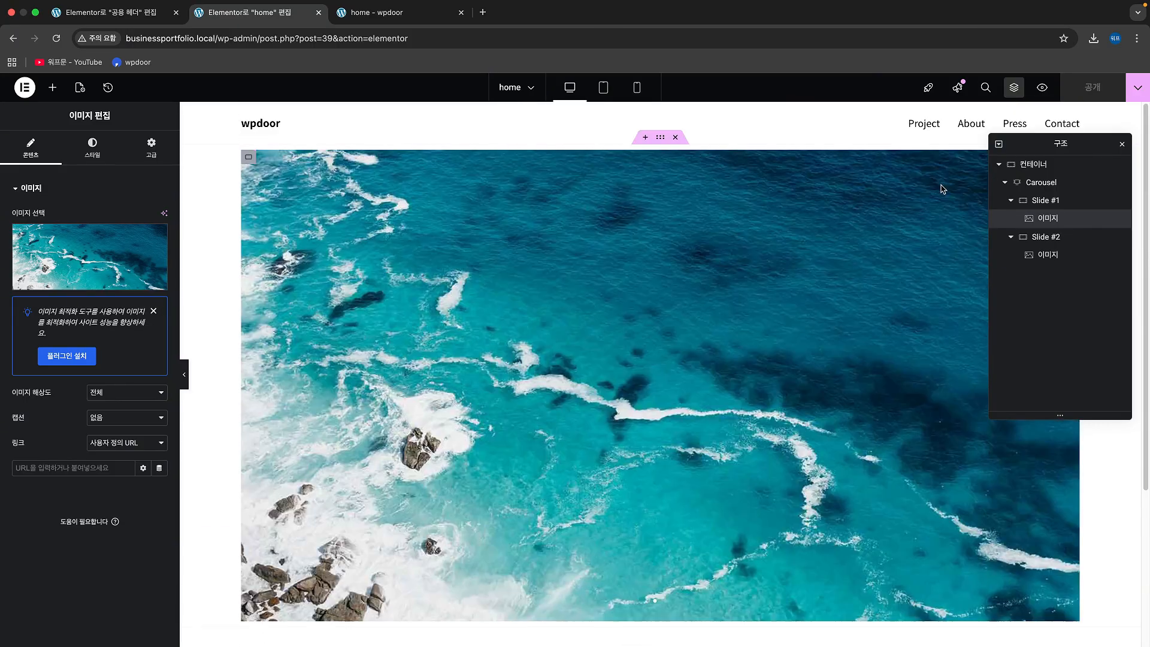
Step: Close the structure view and open the live home page to check the updated slider
left_click(1123, 144)
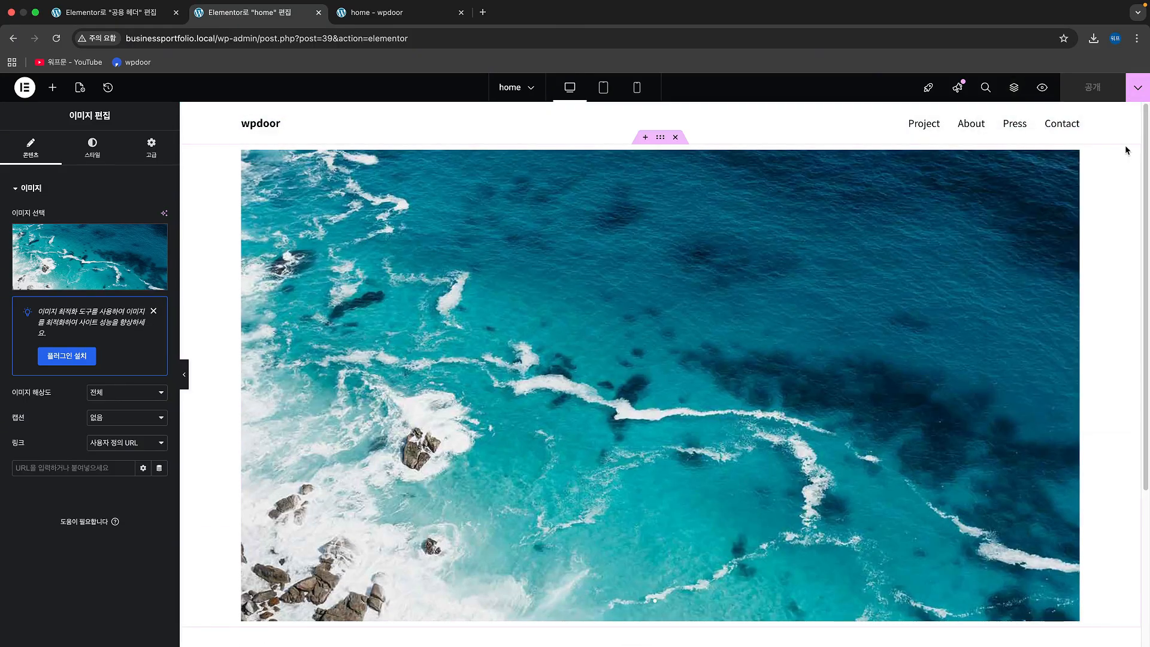
left_click(1139, 87)
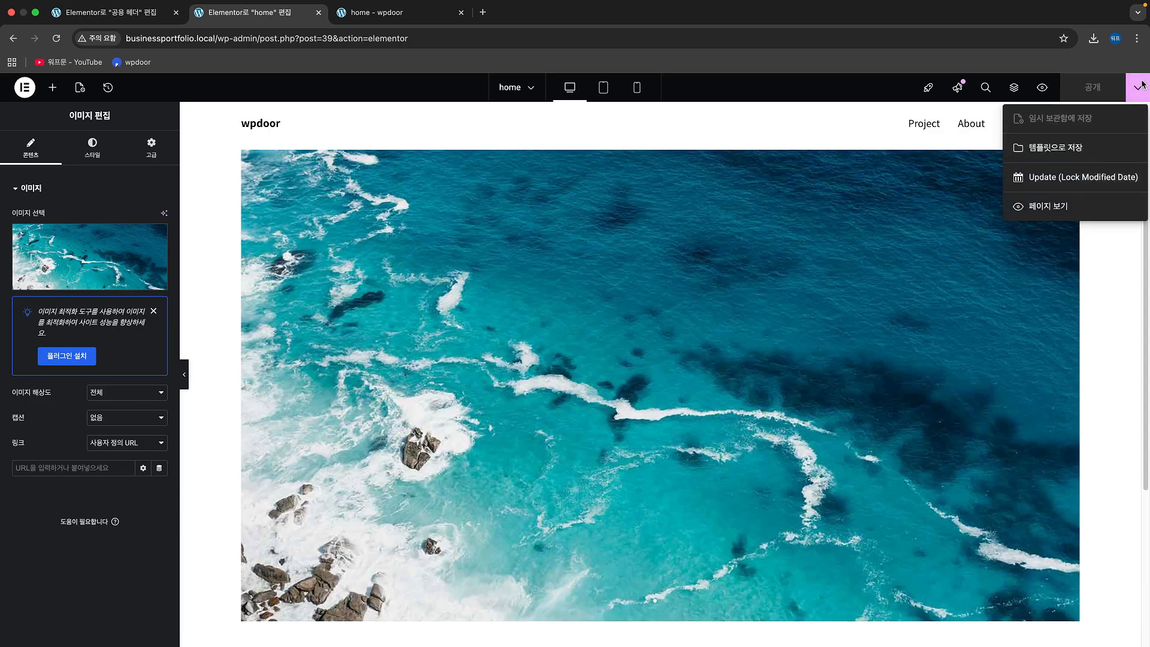
left_click(1081, 206)
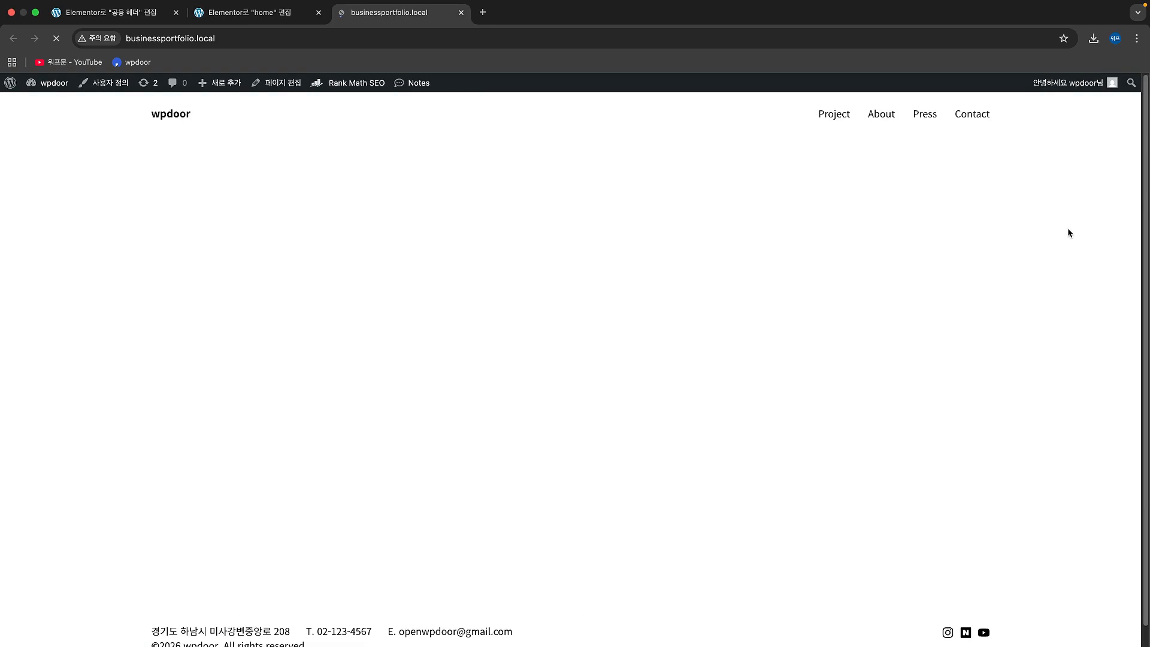
scroll(1067, 228, "down", 1)
scroll(1078, 228, "up", 1)
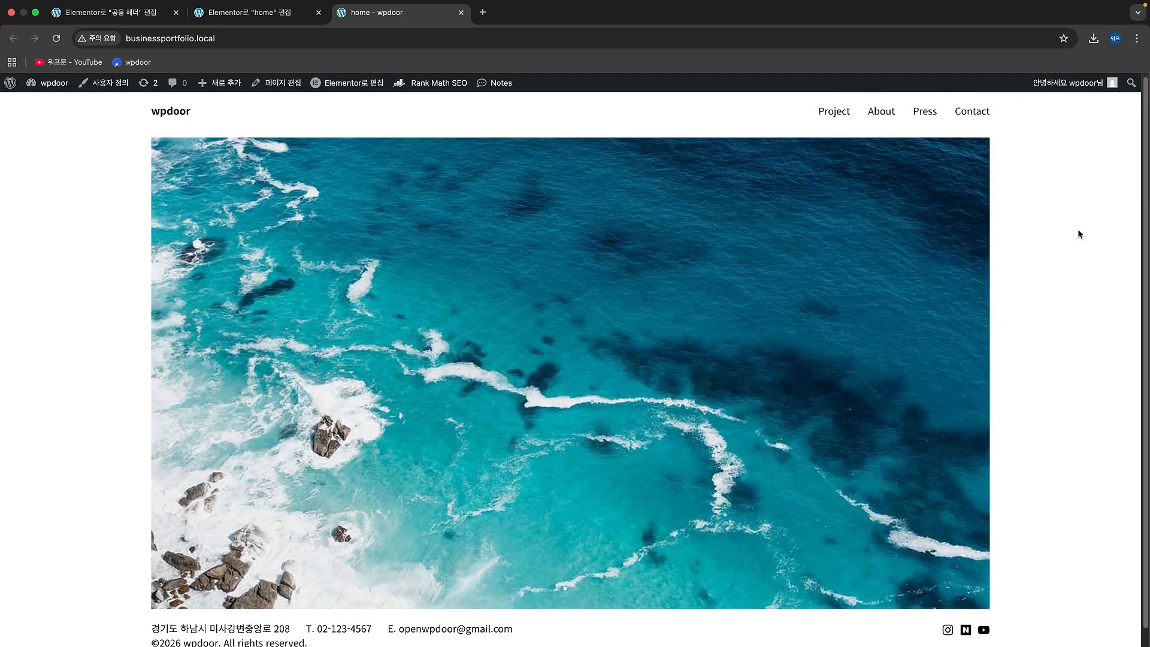
Step: Look over the live home page, including its slider, and load businessportfolio.local in an incognito window to check it as a visitor
scroll(1079, 232, "down", 1)
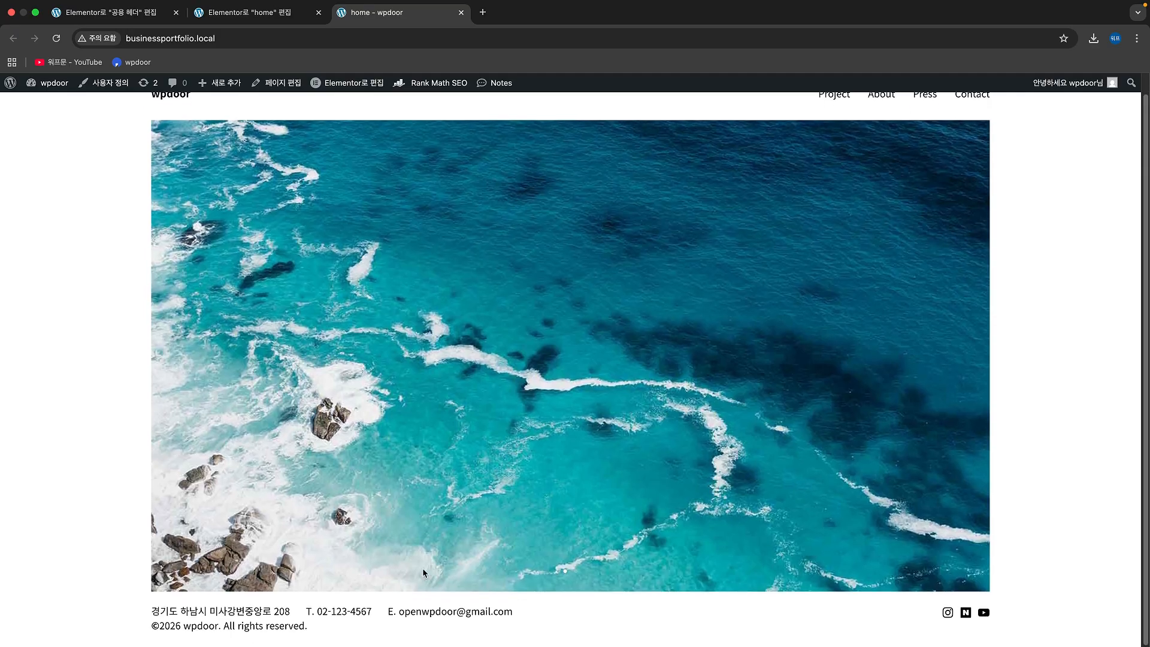
scroll(423, 568, "up", 1)
left_click(226, 39)
key("super+c")
key("super+shift+n")
key("super+v")
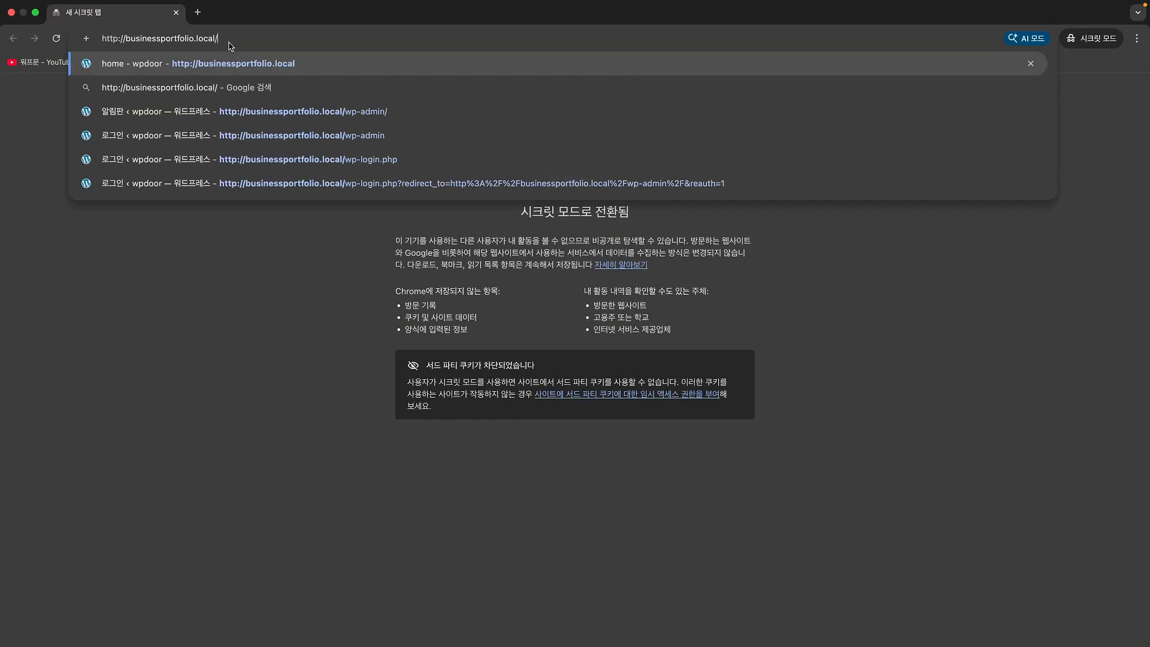
key("Return")
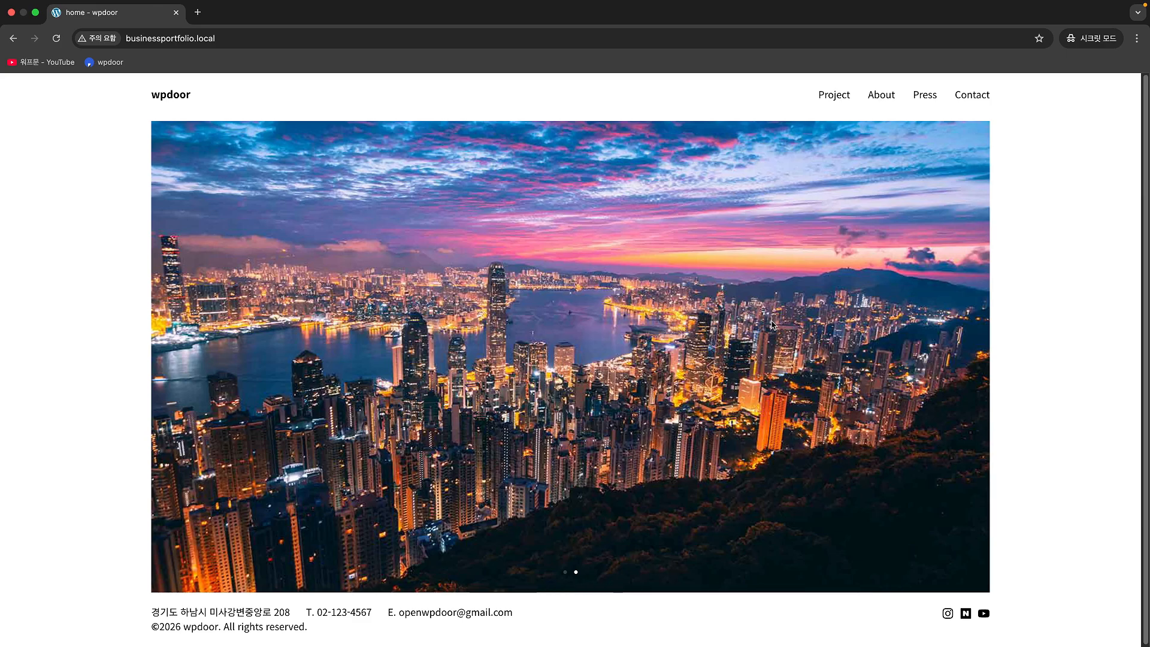
key("super+w")
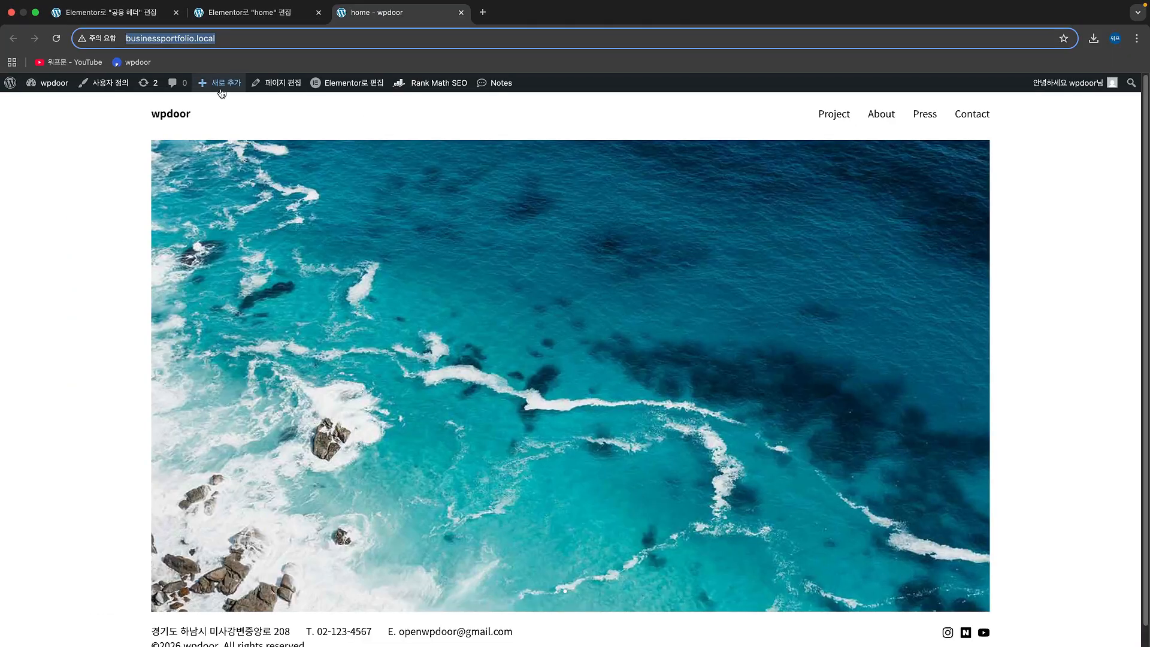
Step: Turn off Pause on hover and Pause on interaction for the home page Carousel and publish the change
left_click(261, 17)
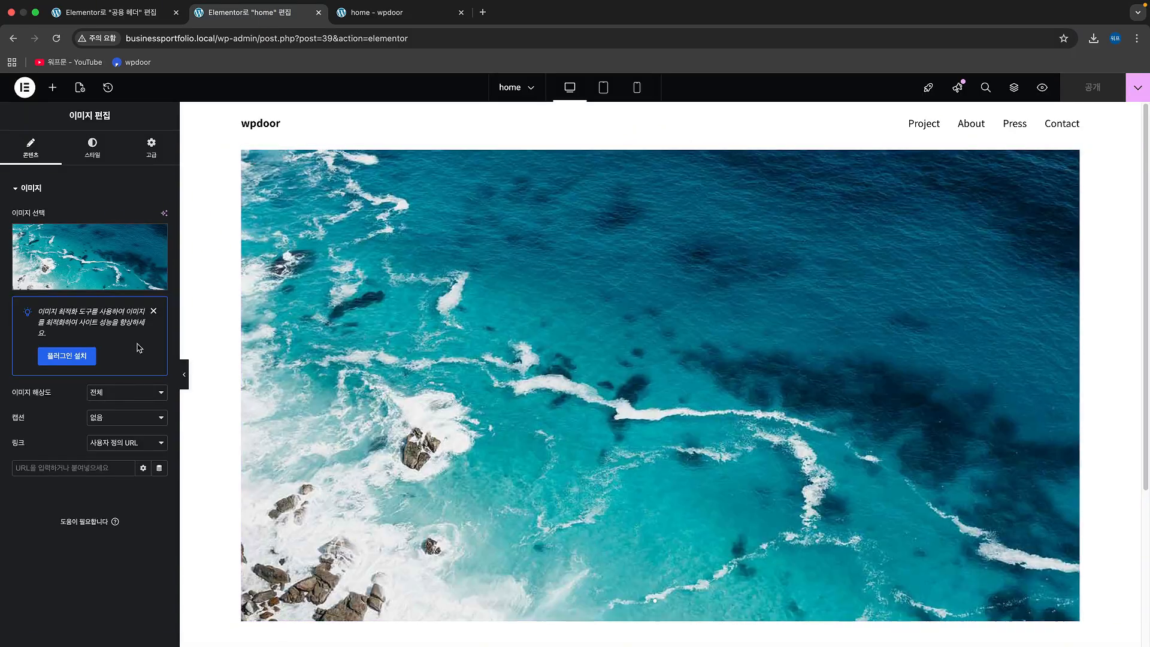
left_click(1071, 158)
left_click(31, 146)
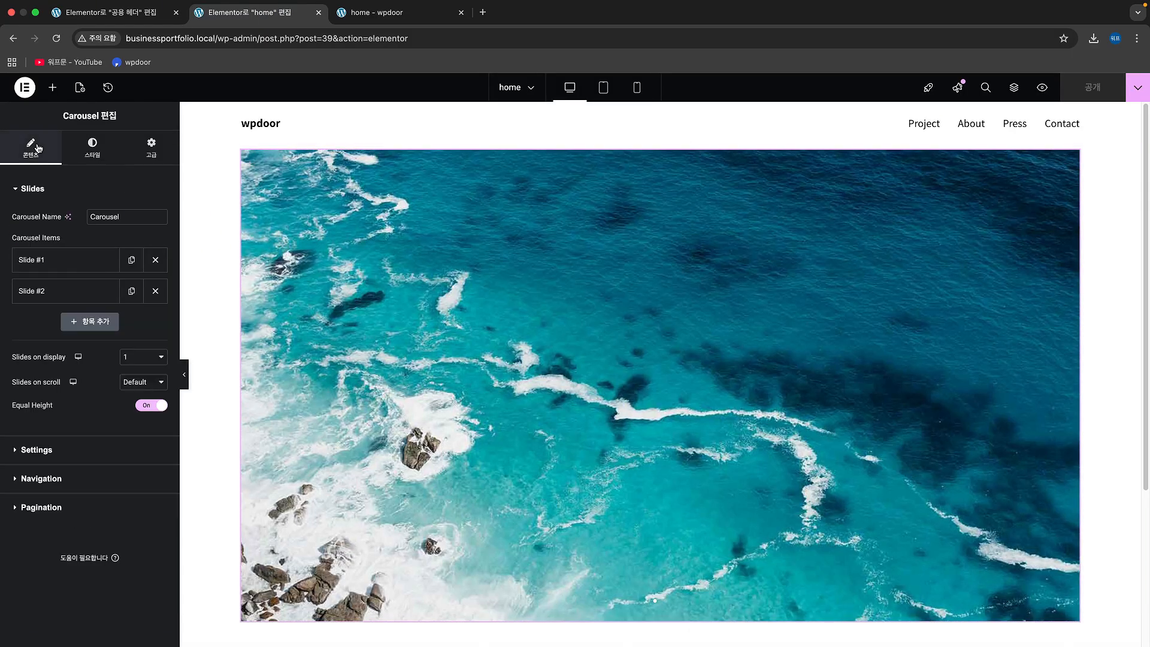
left_click(80, 451)
left_click(141, 316)
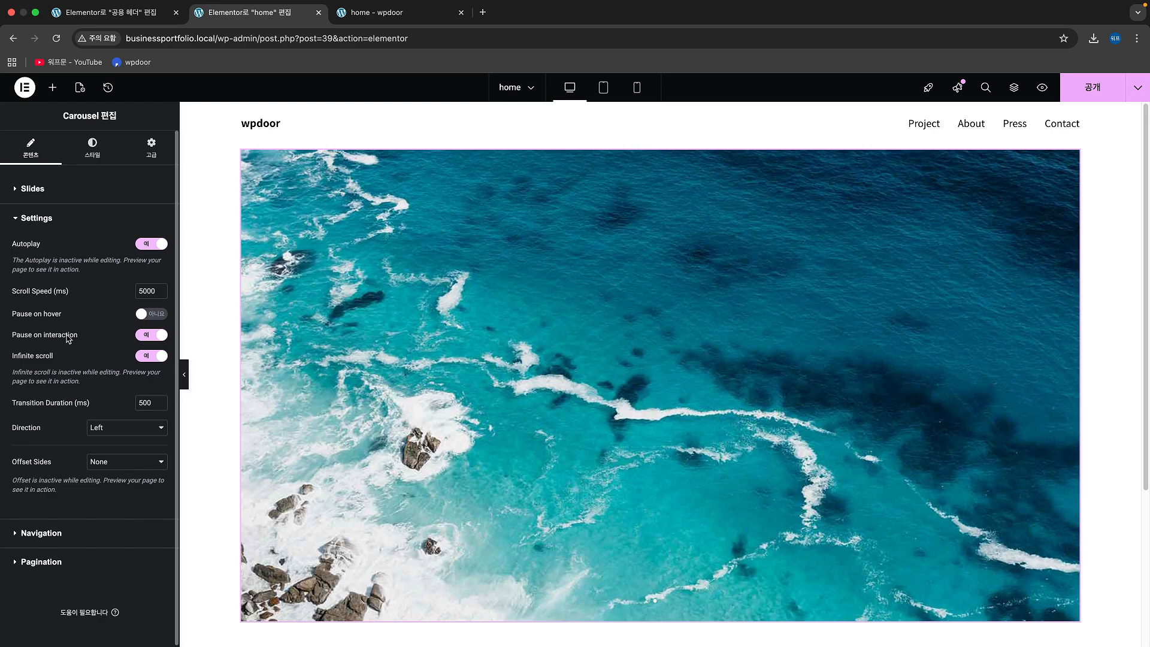
left_click(147, 337)
left_click(1092, 88)
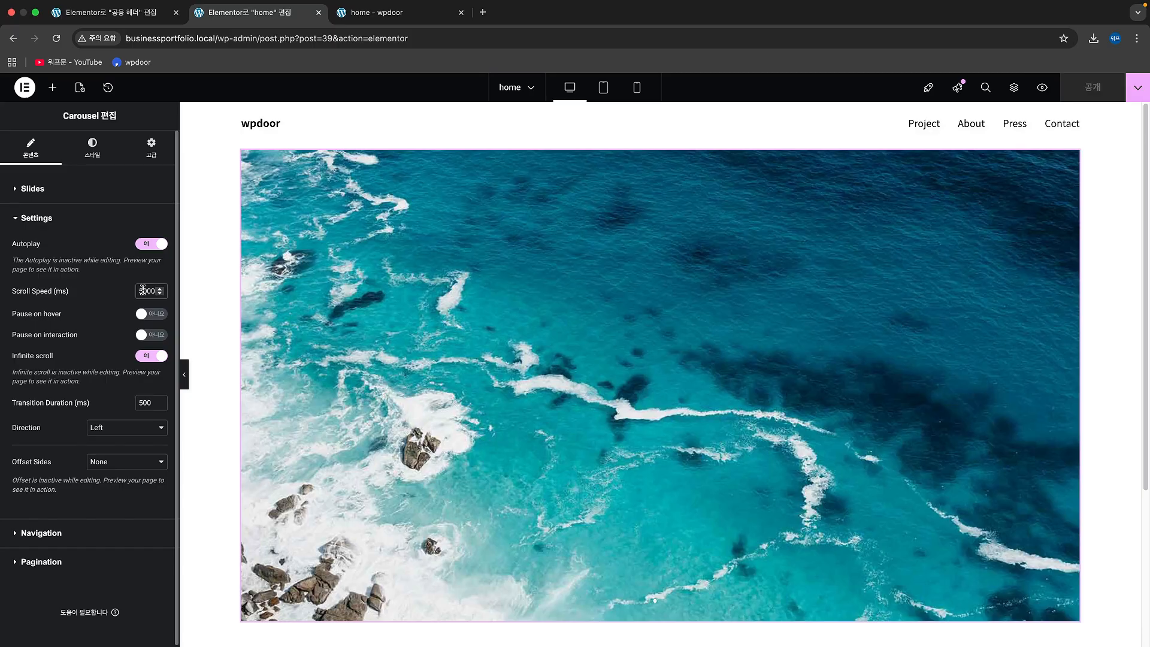
Step: Set the Carousel's Scroll Speed to 3000 ms and publish the page
key("BackSpace")
type("3")
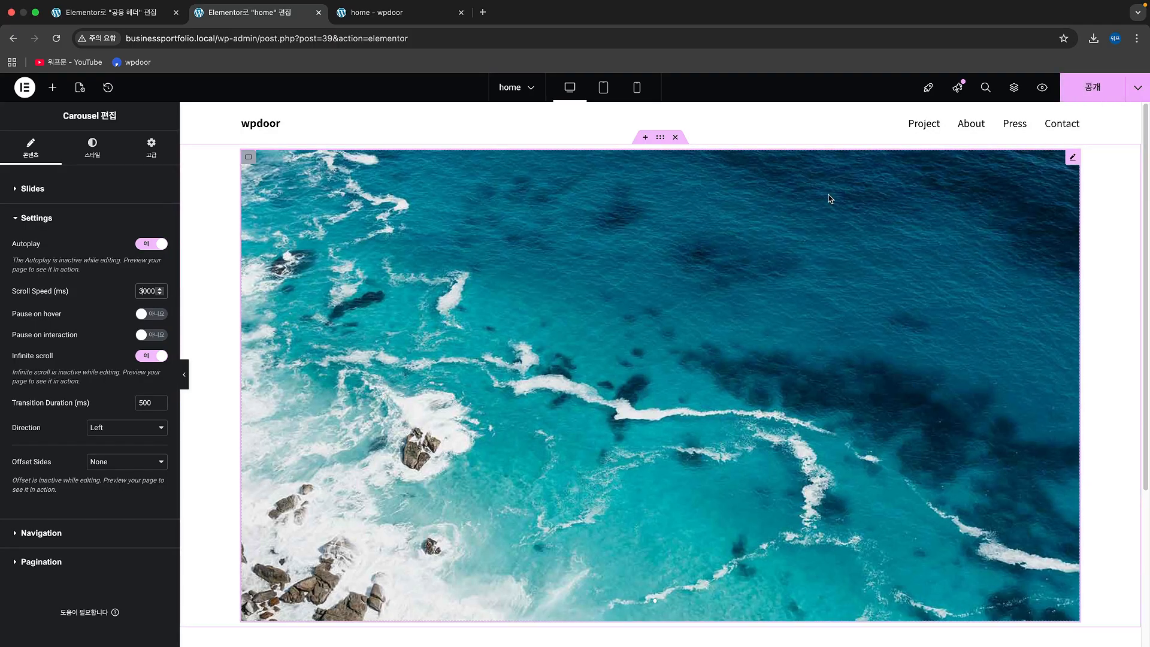
left_click(1093, 88)
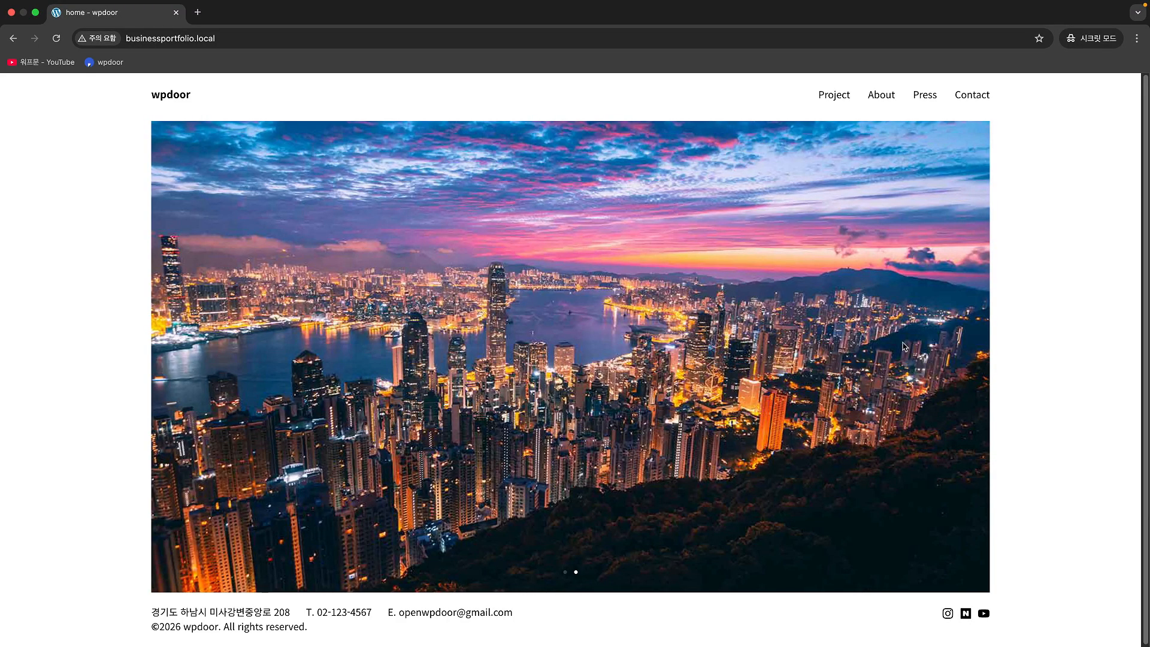
Step: Reload the home page in the incognito window and inspect the page content element between header and footer for extra spacing
key("super+r")
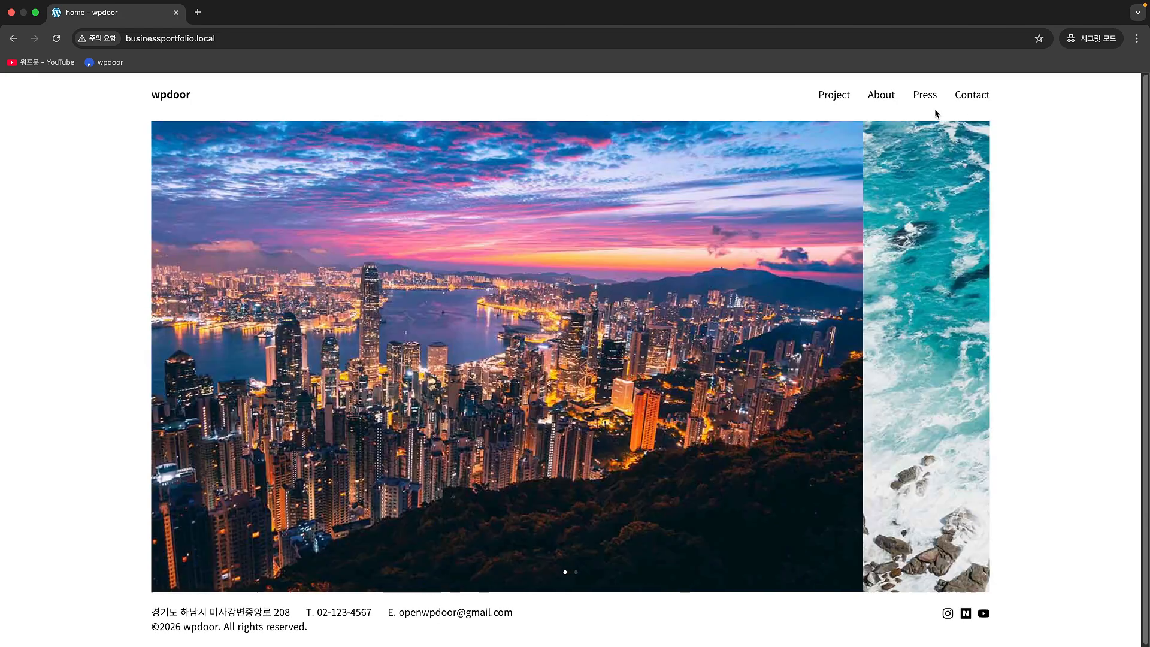
right_click(934, 109)
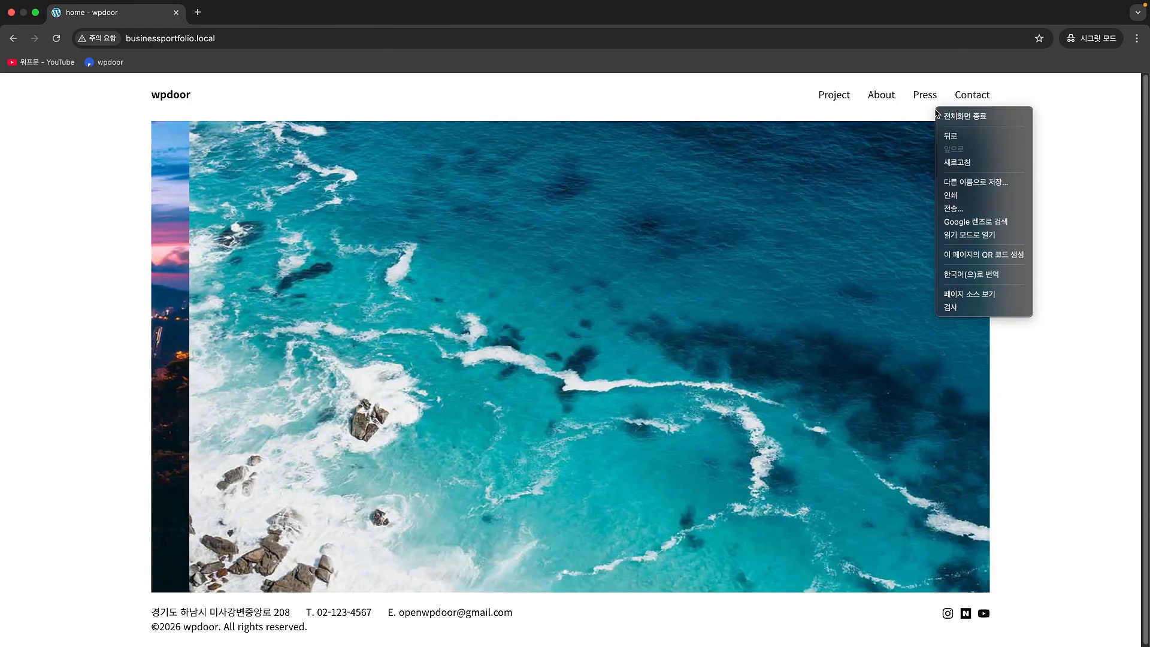
left_click(968, 308)
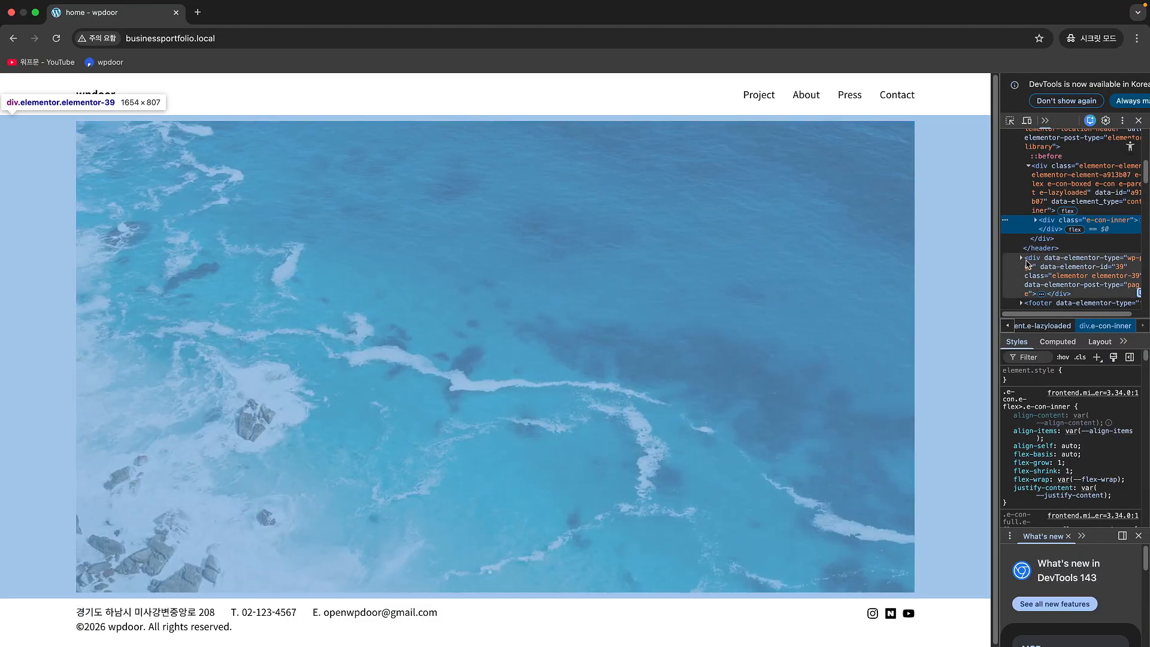
left_click(1022, 262)
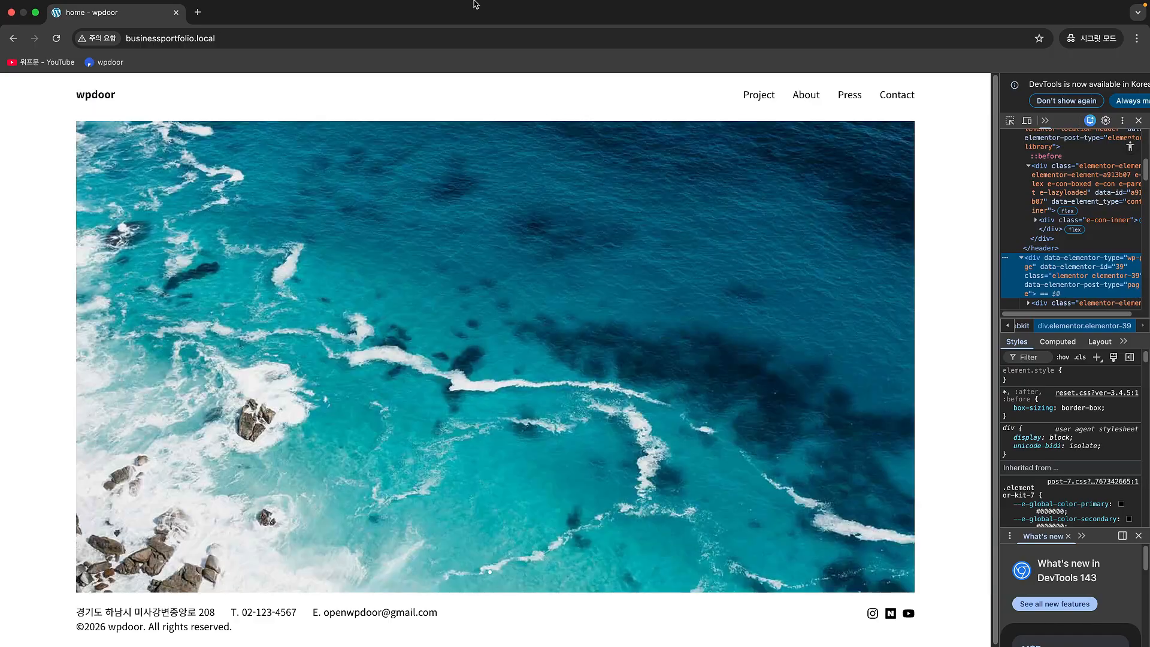
mouse_move(103, 12)
key("ctrl+Left")
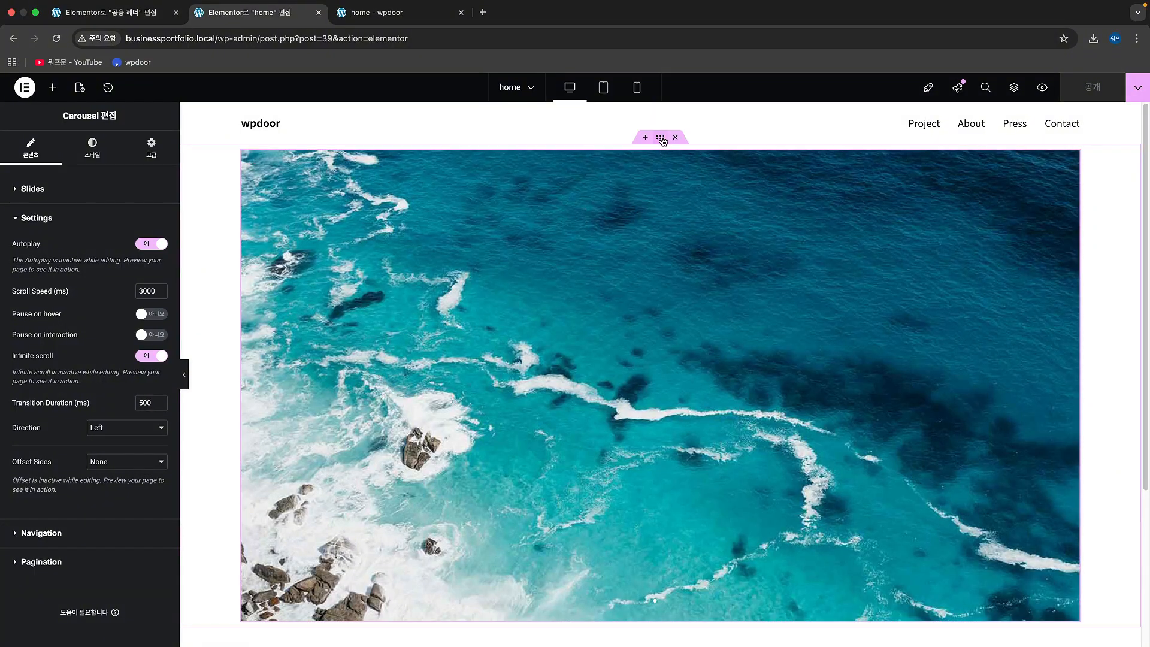
Step: Set the padding of the container holding the Carousel to 0 px on all sides and publish the page
left_click(661, 138)
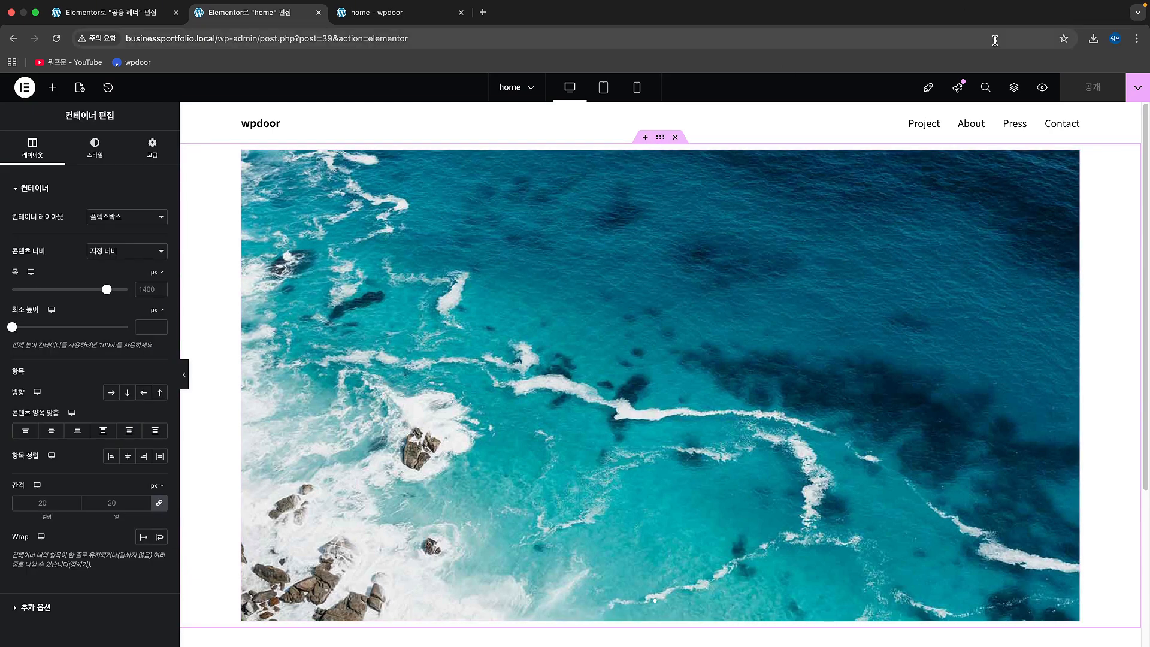
left_click(1014, 89)
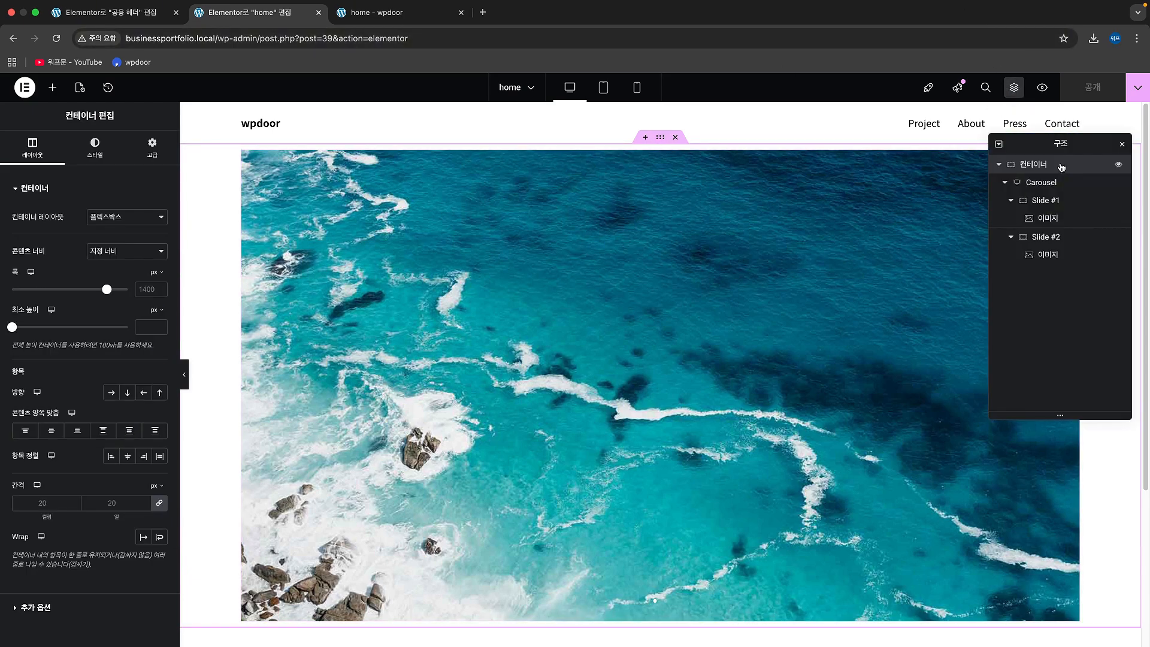
left_click(152, 147)
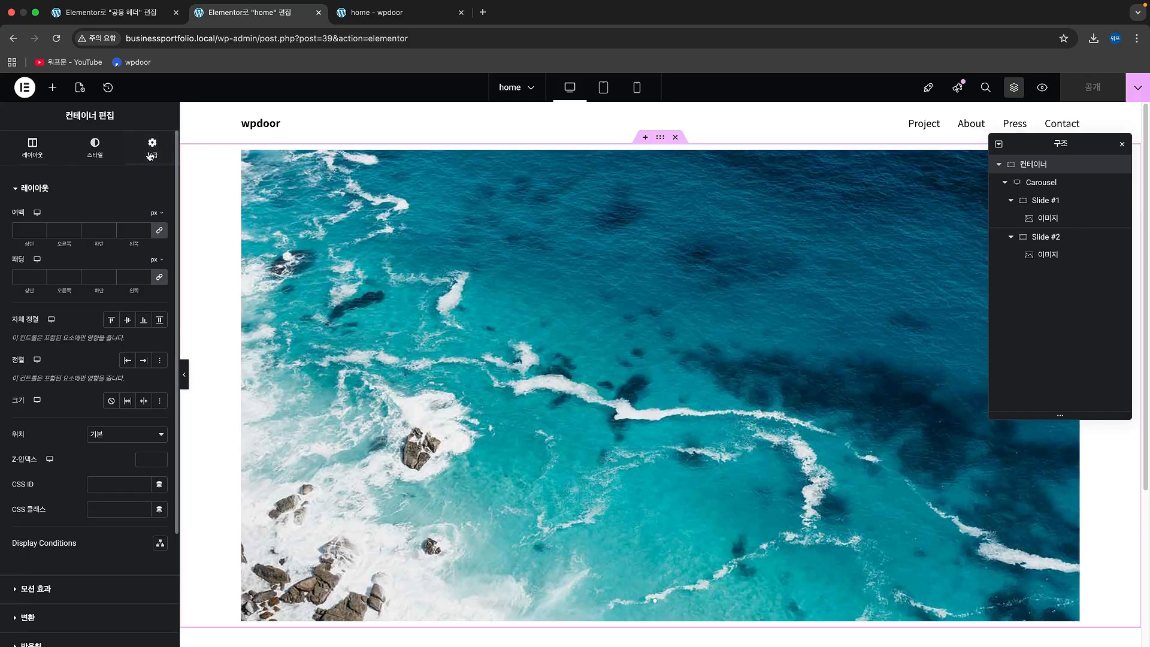
left_click(28, 280)
type("0")
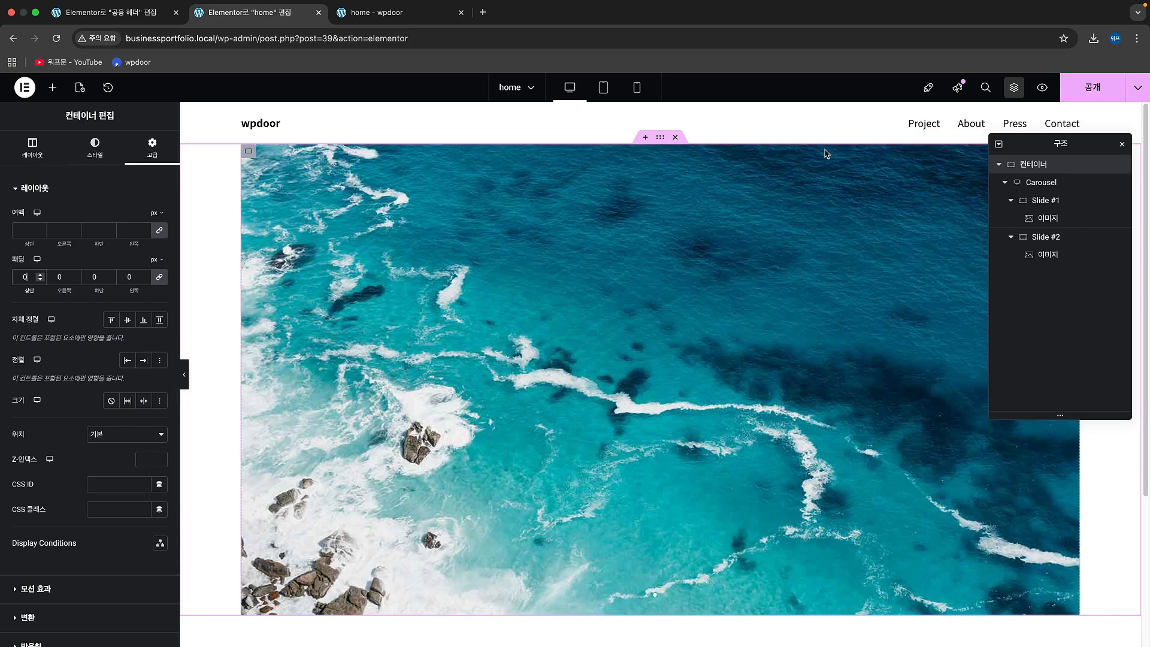
left_click(1093, 87)
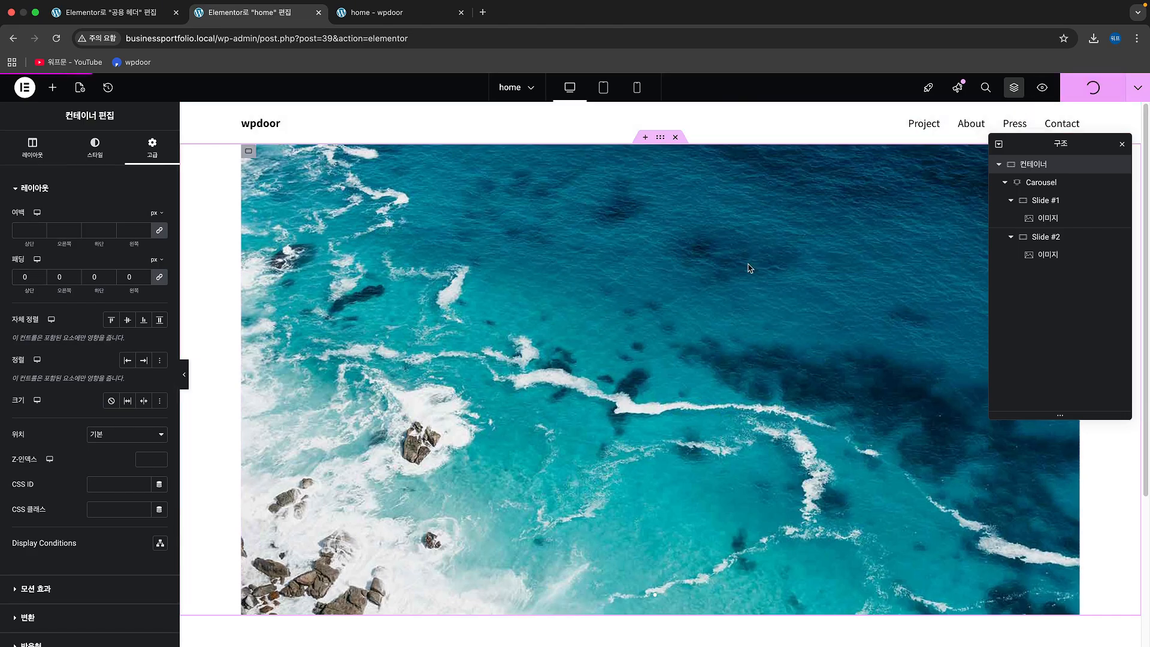
Step: Open the shared footer for editing and give its container unlinked padding of 50 px top and 0 px on the other sides
scroll(671, 364, "down", 3)
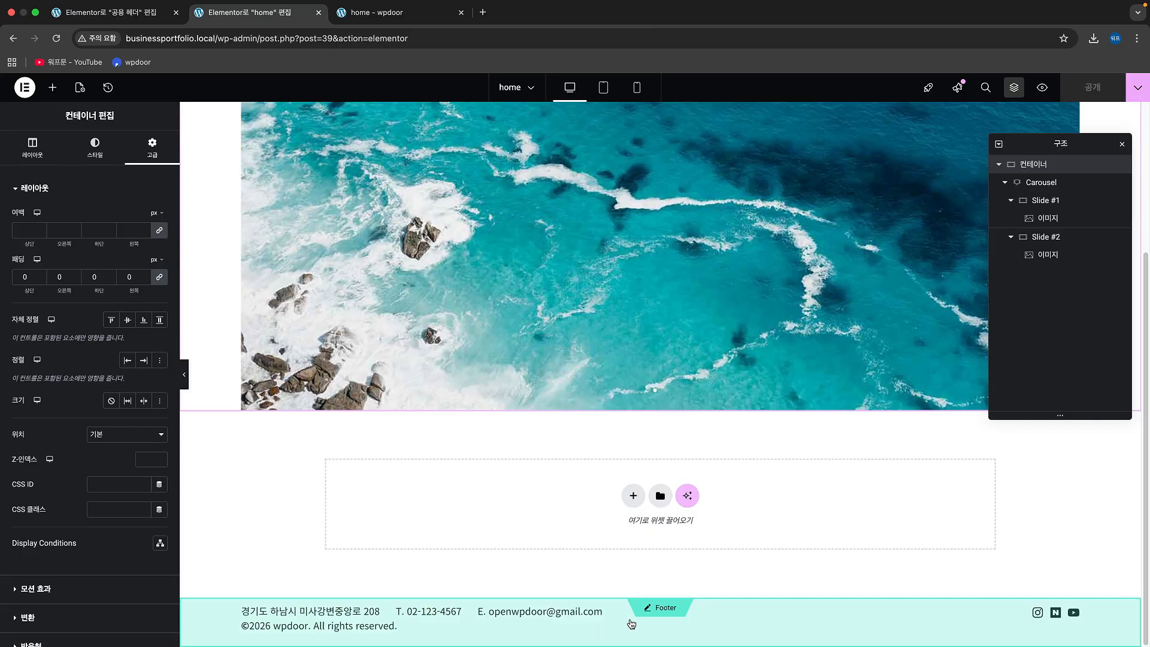
left_click(665, 609)
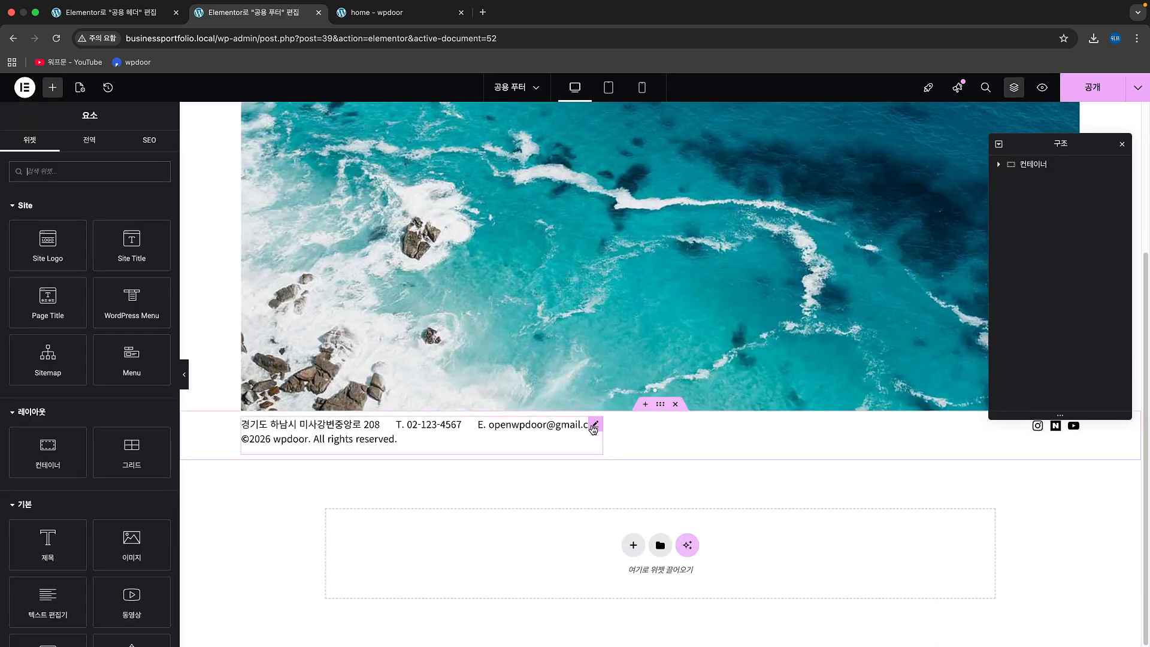
left_click(662, 407)
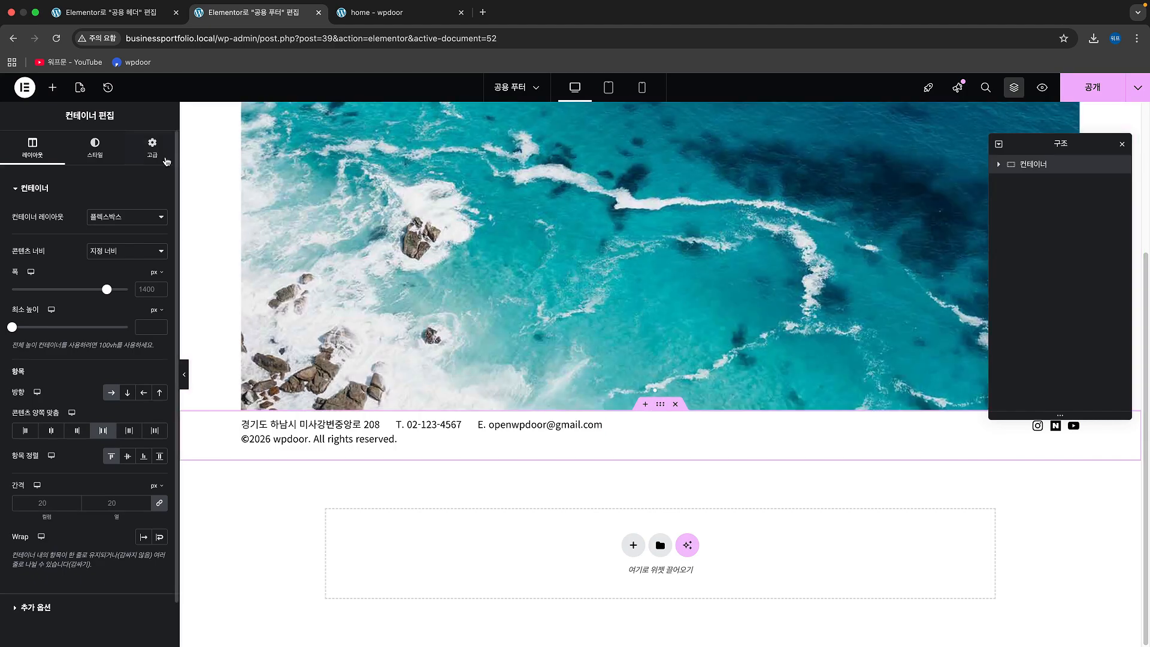
left_click(153, 154)
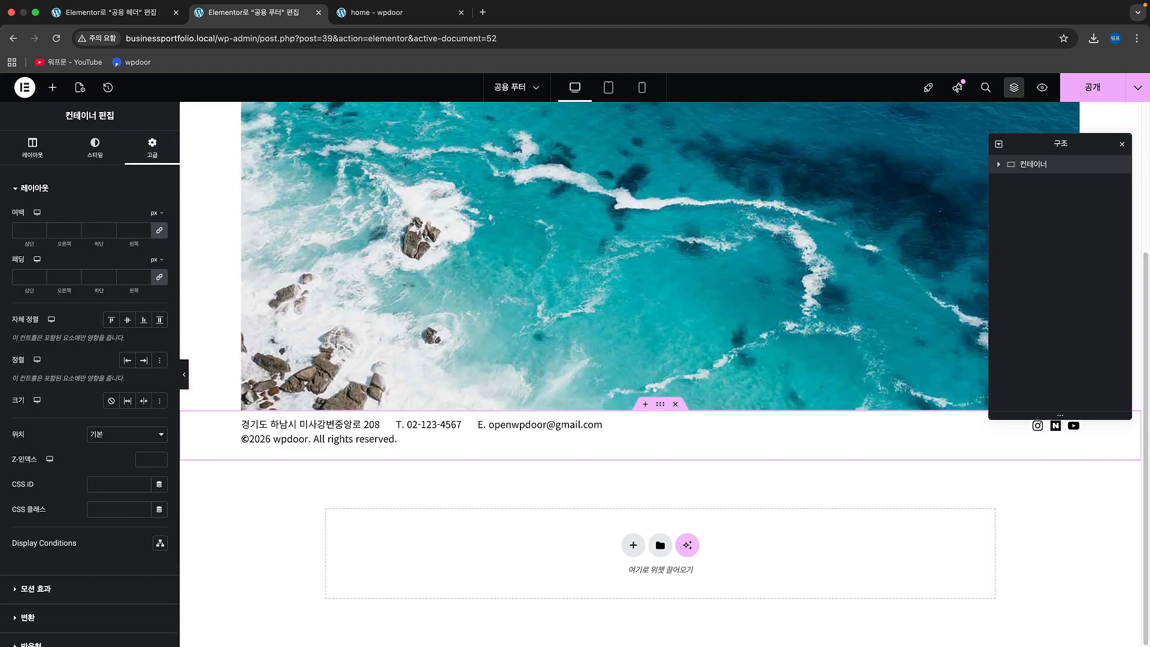
key("super+Tab")
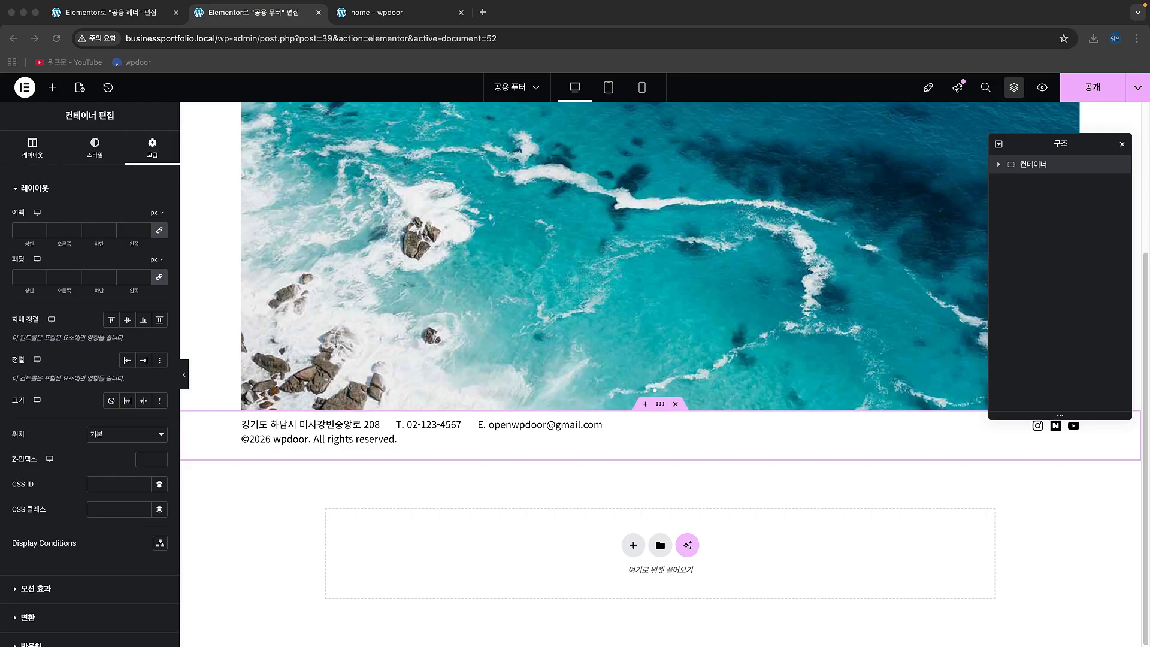
left_click(160, 279)
left_click(160, 278)
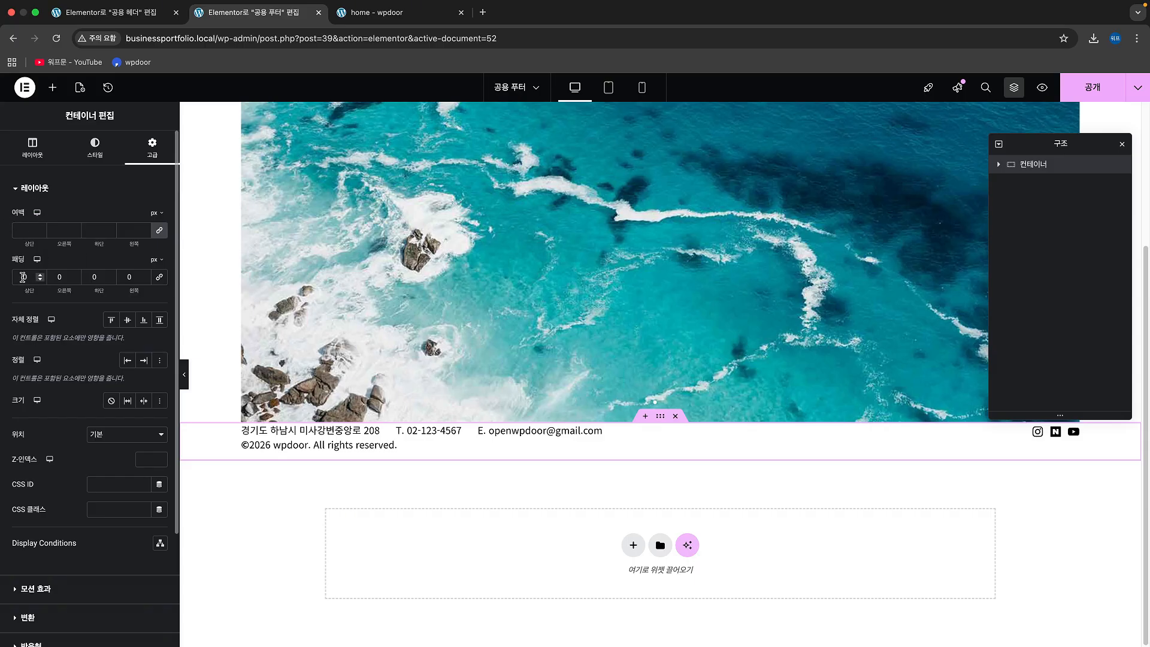
type("5")
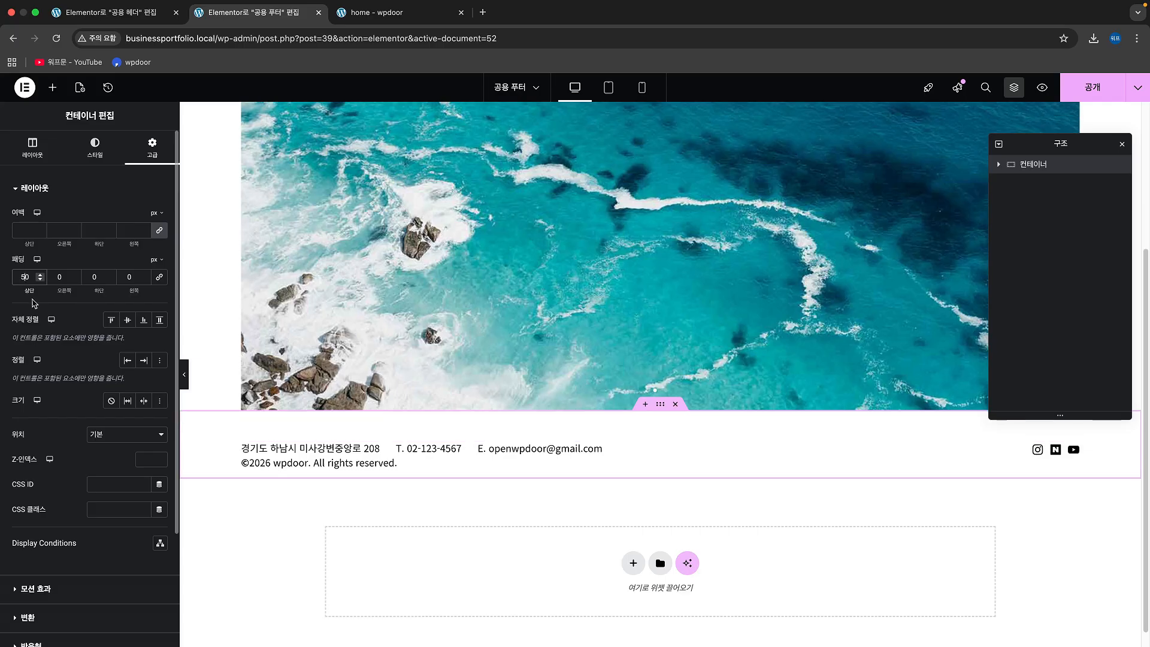
Step: Set the footer container's bottom padding to 70 px and publish the footer
left_click(91, 278)
type("9")
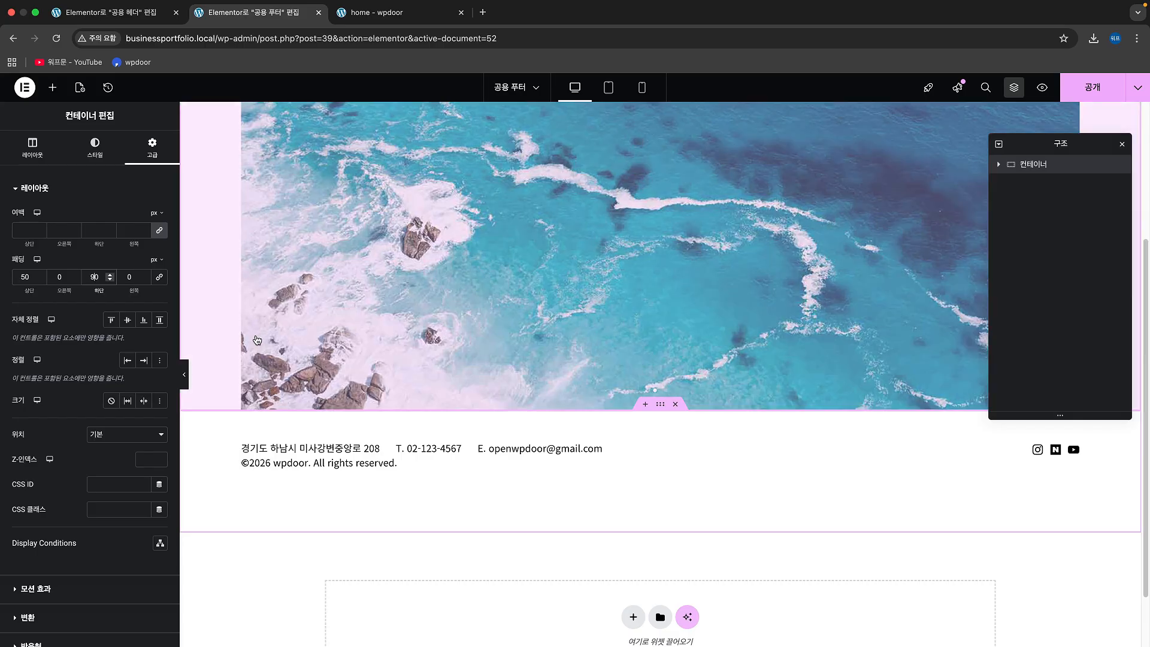
key("BackSpace")
type("7")
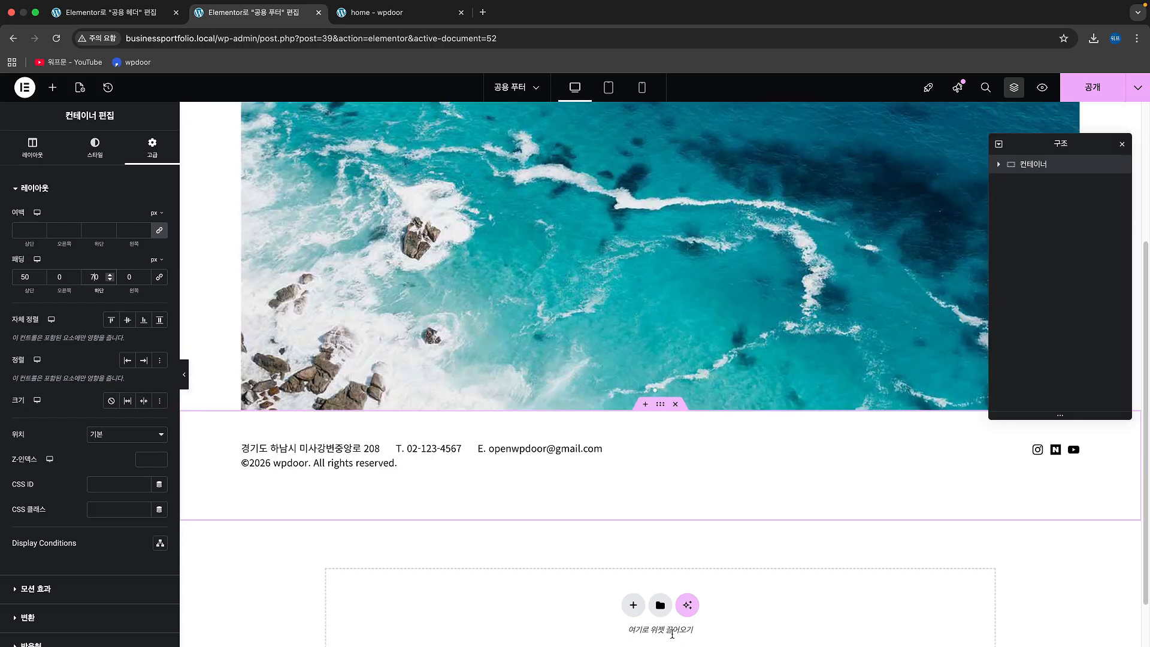
left_click(1078, 84)
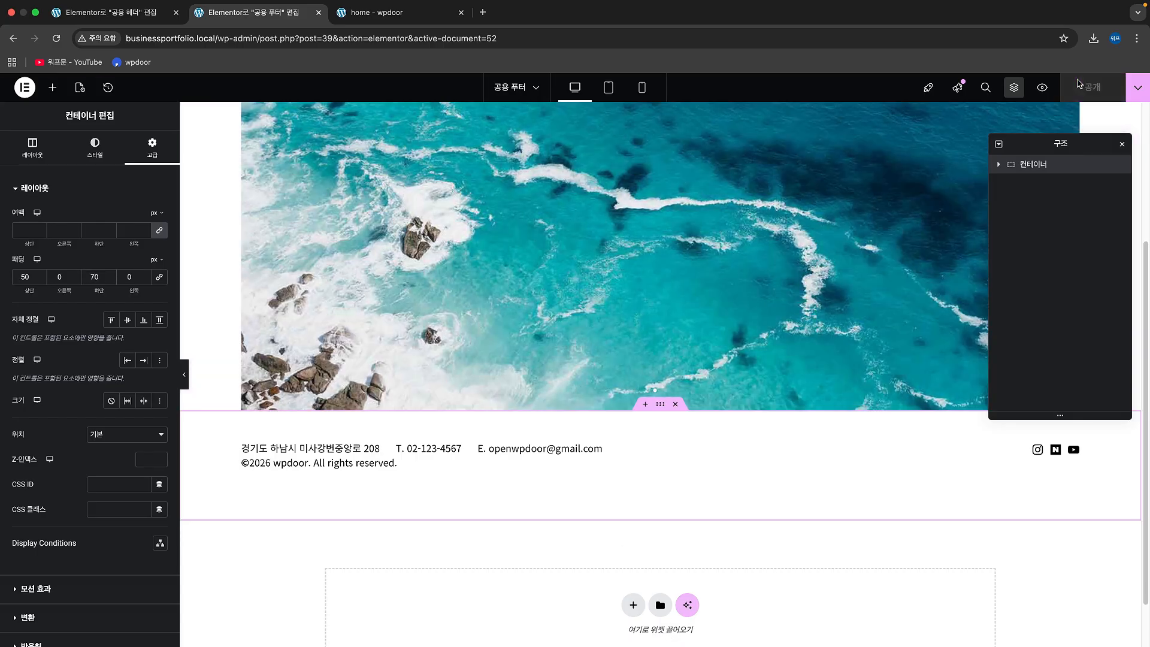
Step: Reload the home page in the incognito window, close the developer tools and check the slider and footer spacing
key("ctrl+Right")
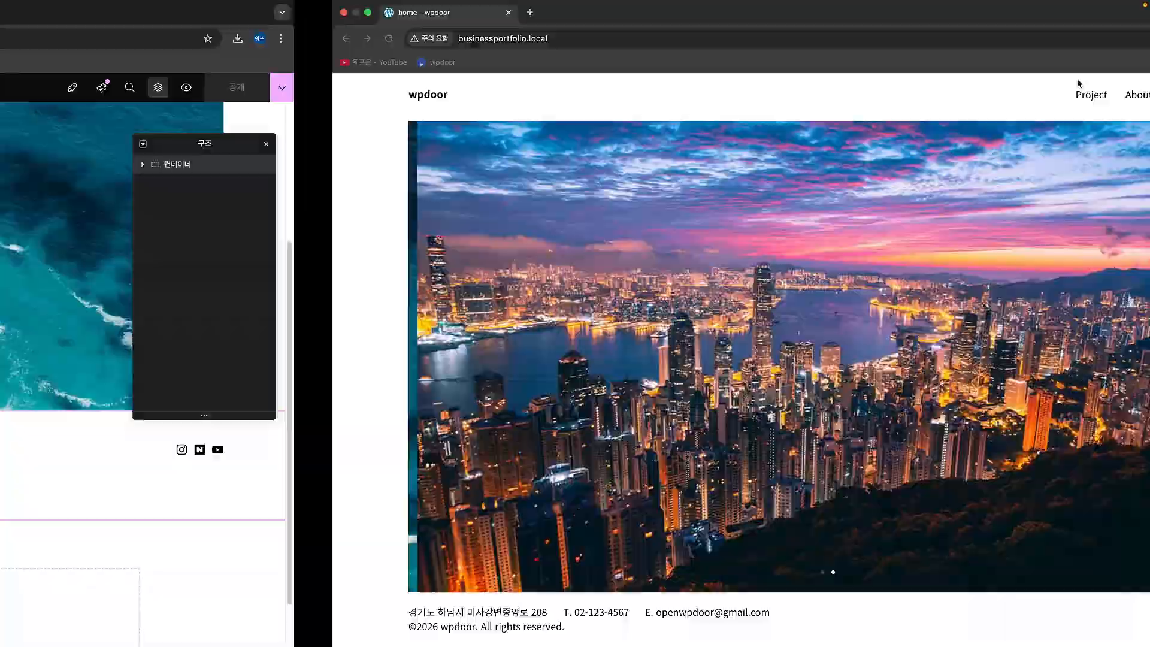
key("super+r")
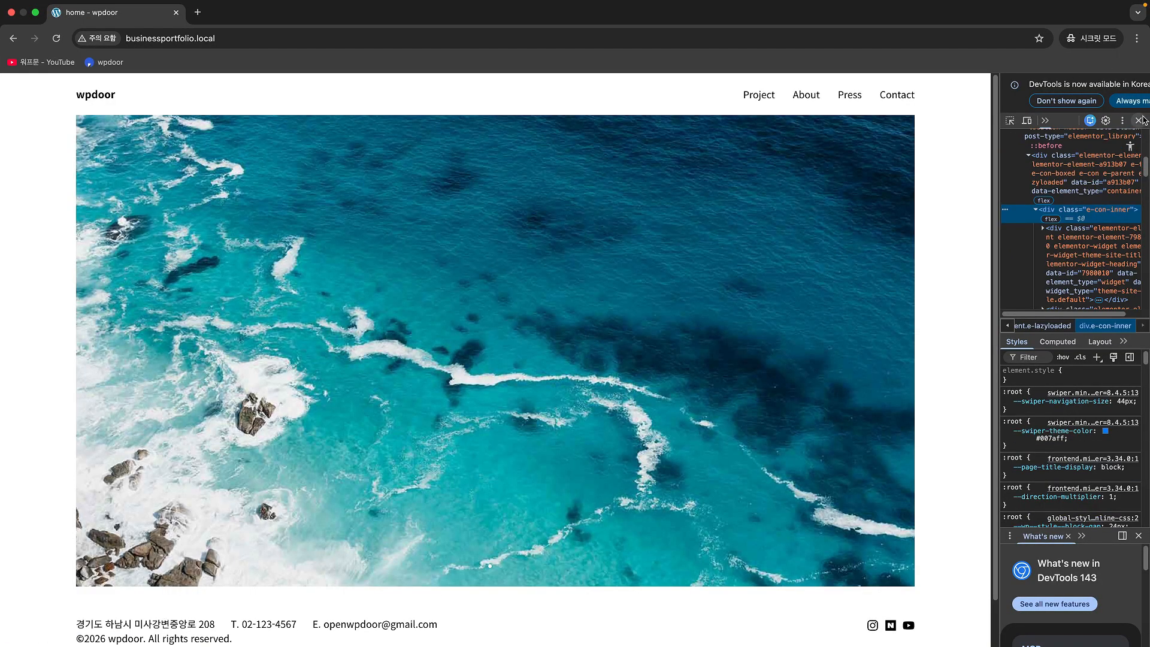
left_click(1139, 120)
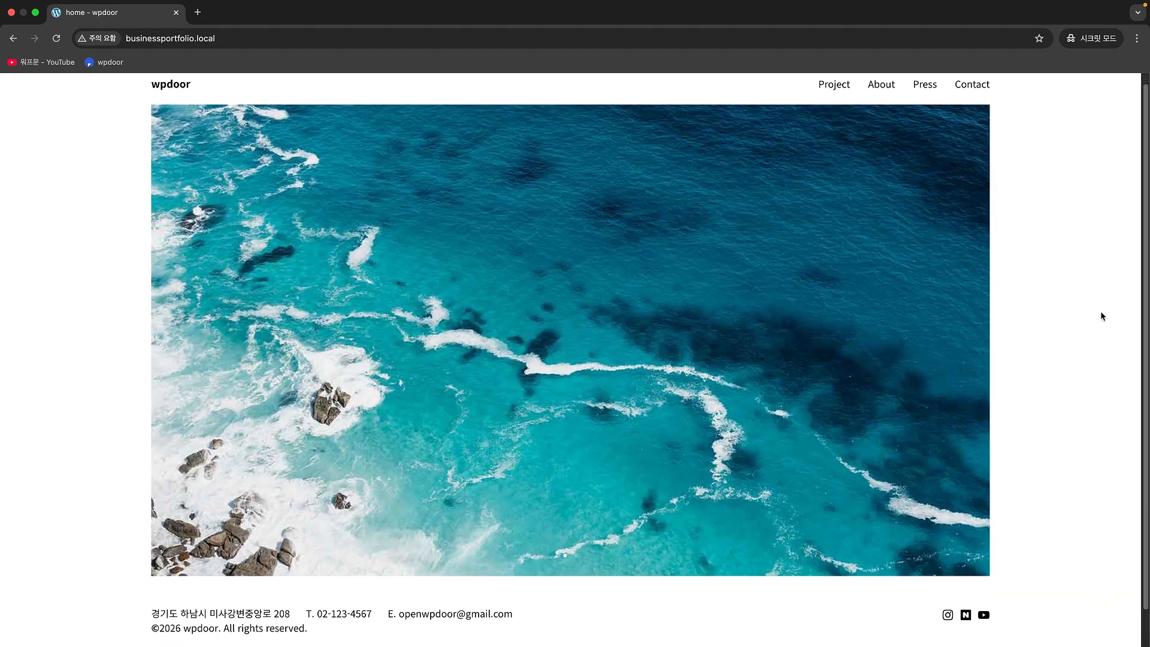
scroll(1101, 311, "down", 2)
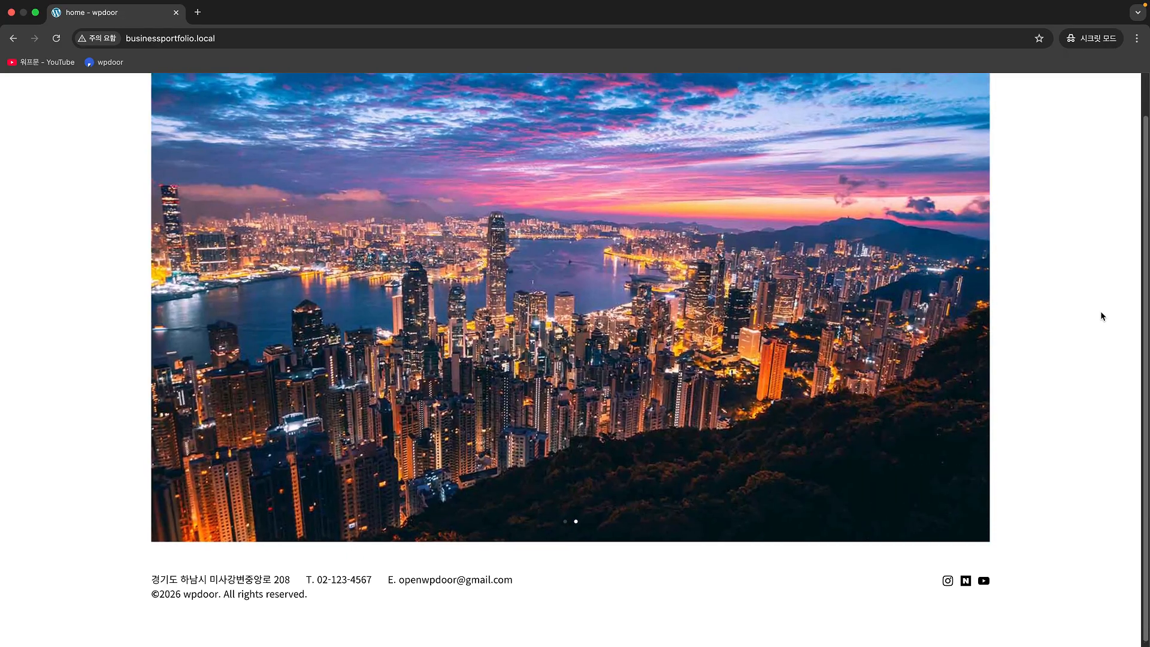
scroll(1102, 312, "up", 2)
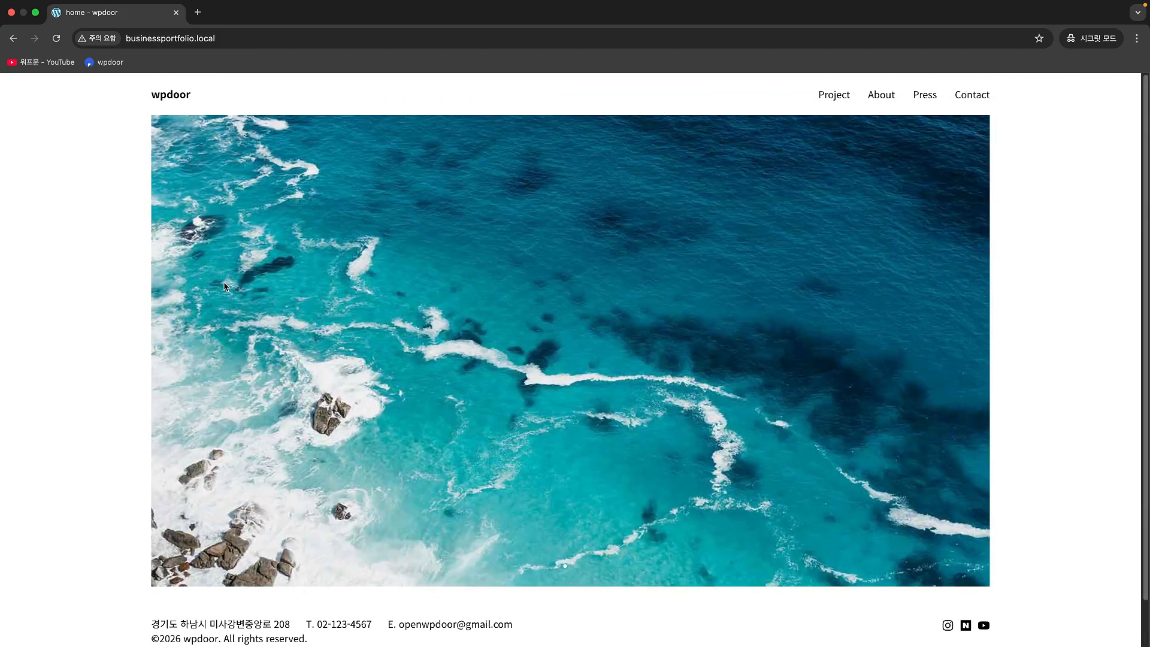
Step: Return to the footer editor and set the footer container's padding to 32 px top and 42 px bottom
key("ctrl+Left")
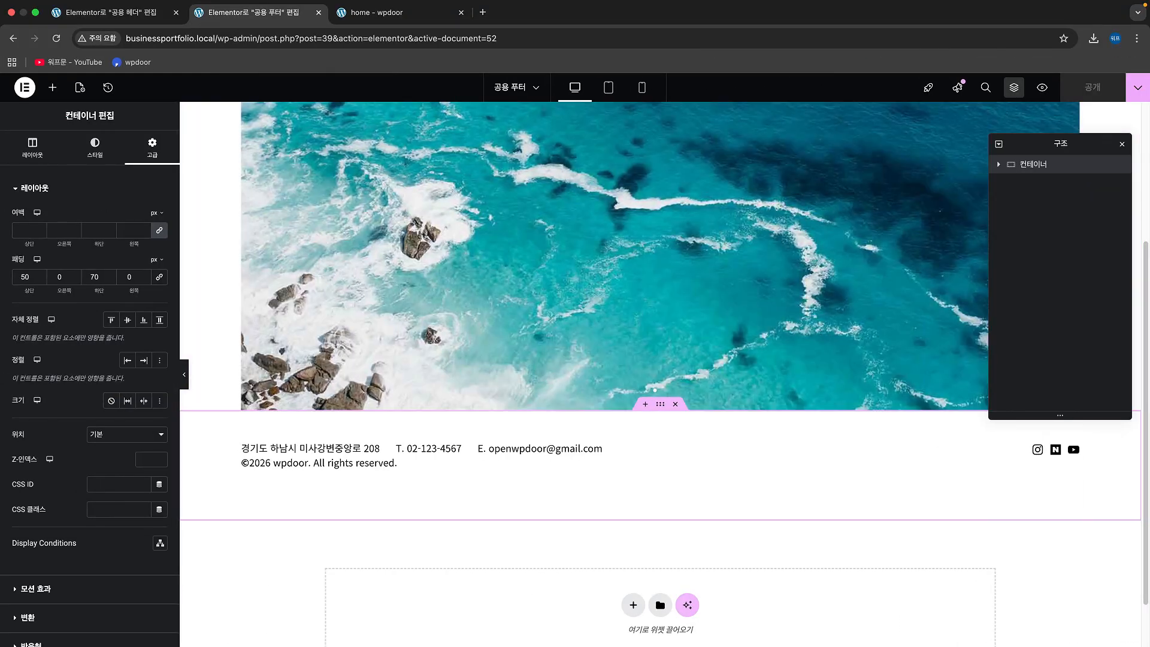
double_click(25, 277)
type("32")
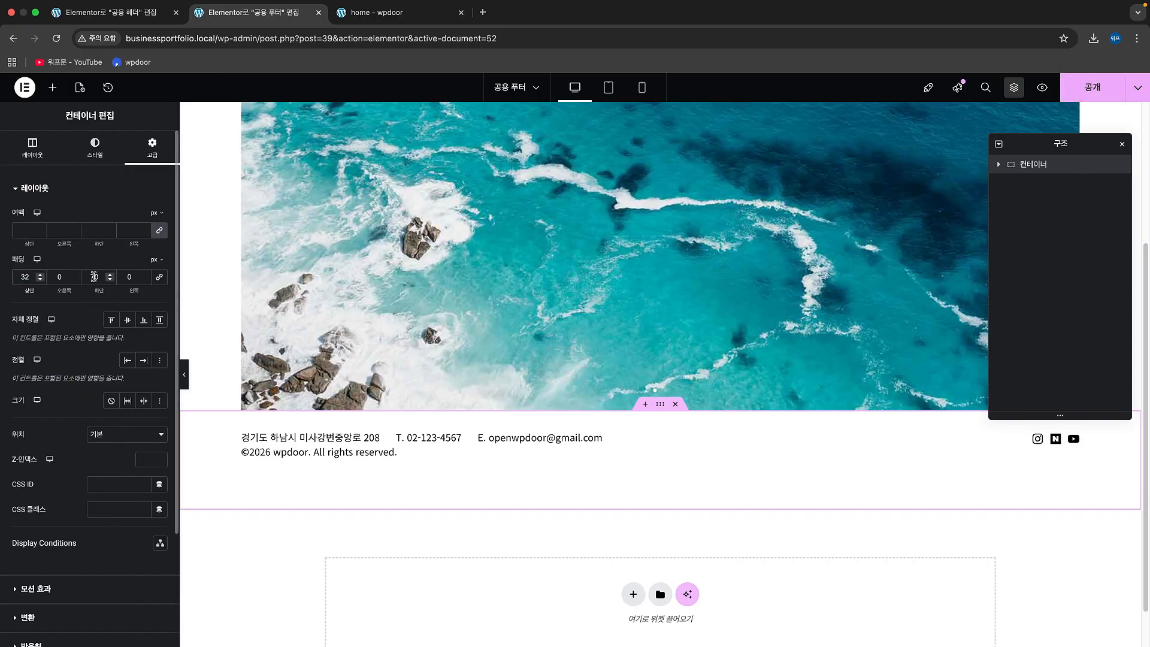
double_click(94, 277)
type("42")
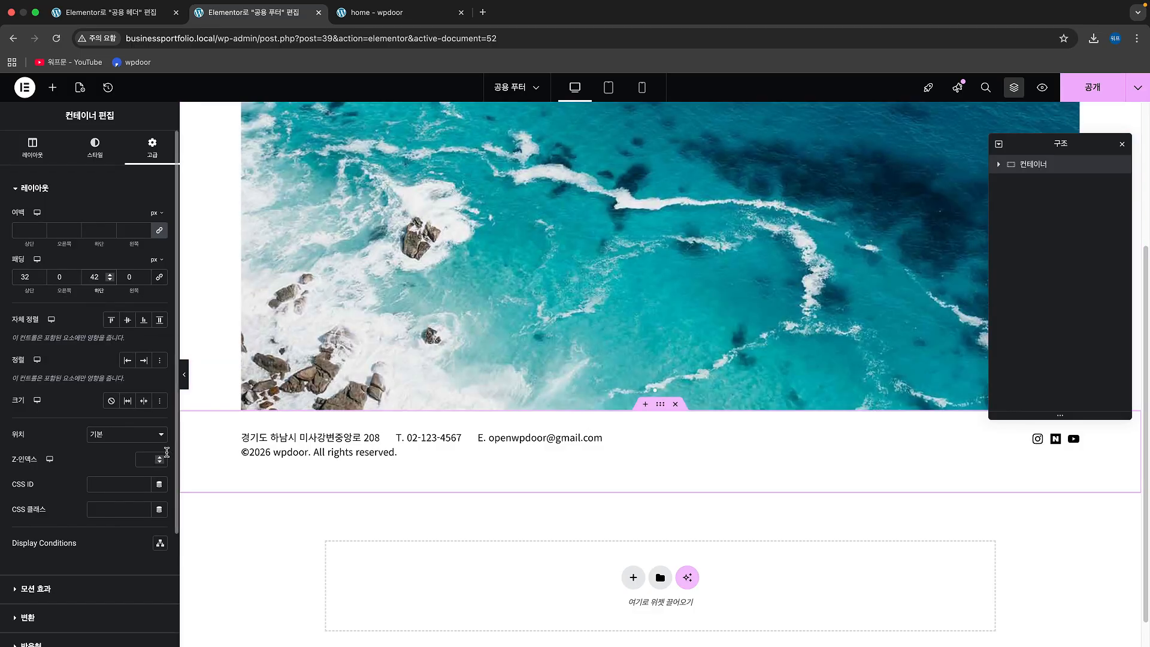
Step: Reduce the footer container's bottom padding by way of 35 px and 25 px to 22 px and publish the footer
key("BackSpace")
key("BackSpace")
type("35")
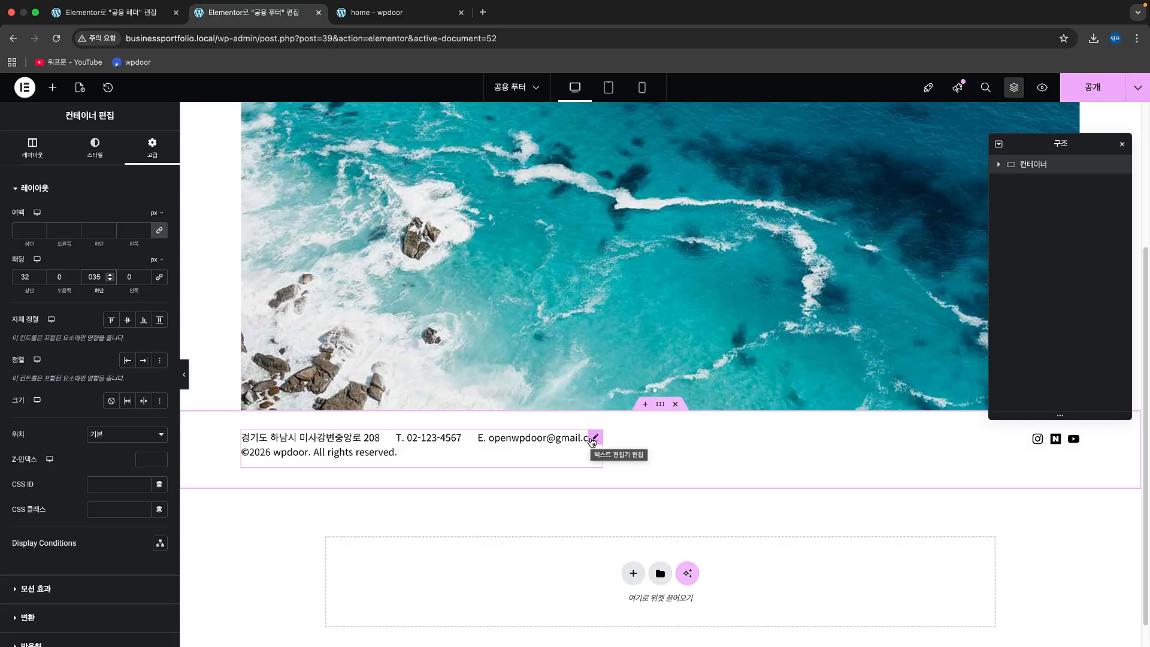
key("BackSpace")
key("BackSpace")
key("BackSpace")
type("25")
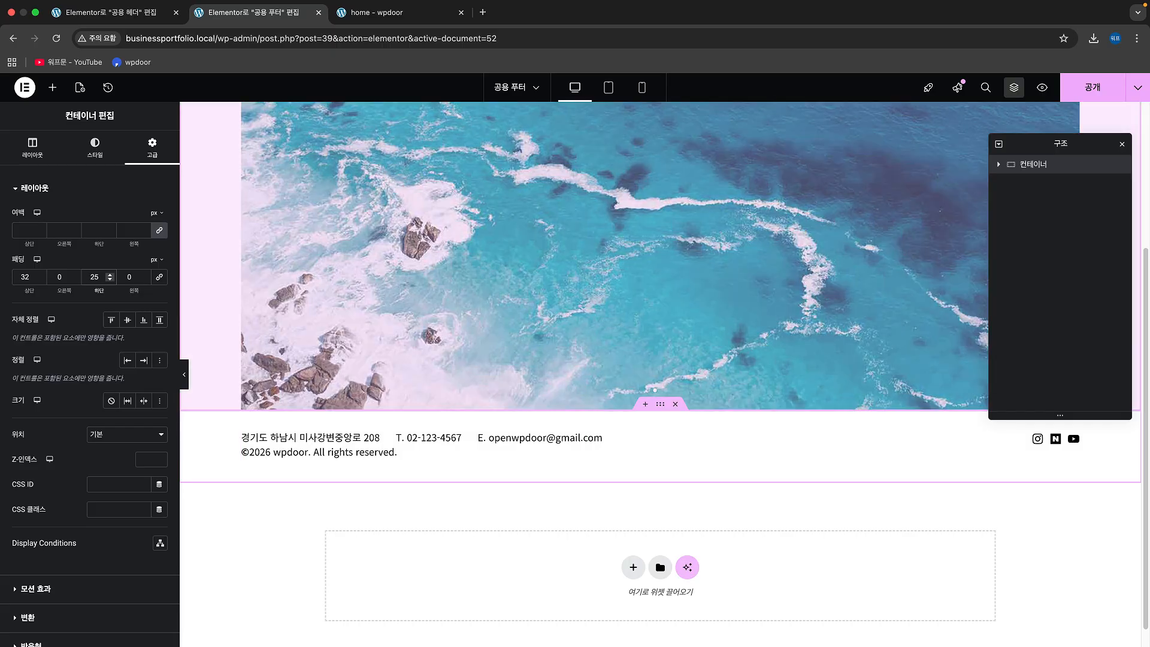
key("Down")
key("Down")
key("Down")
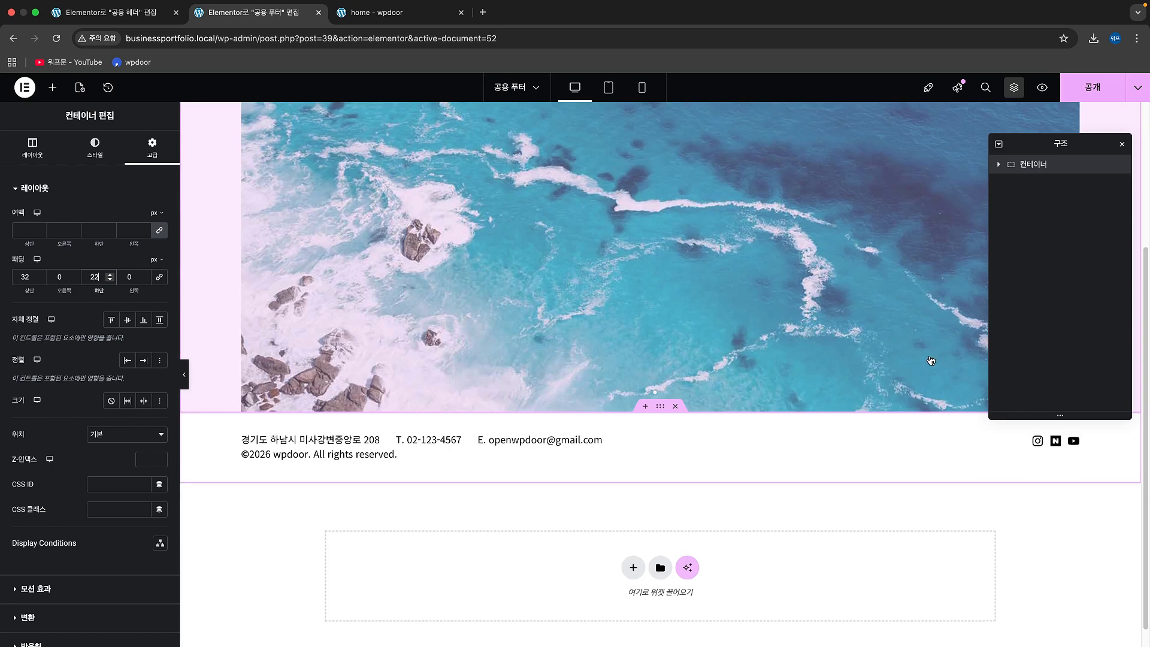
scroll(786, 377, "up", 3)
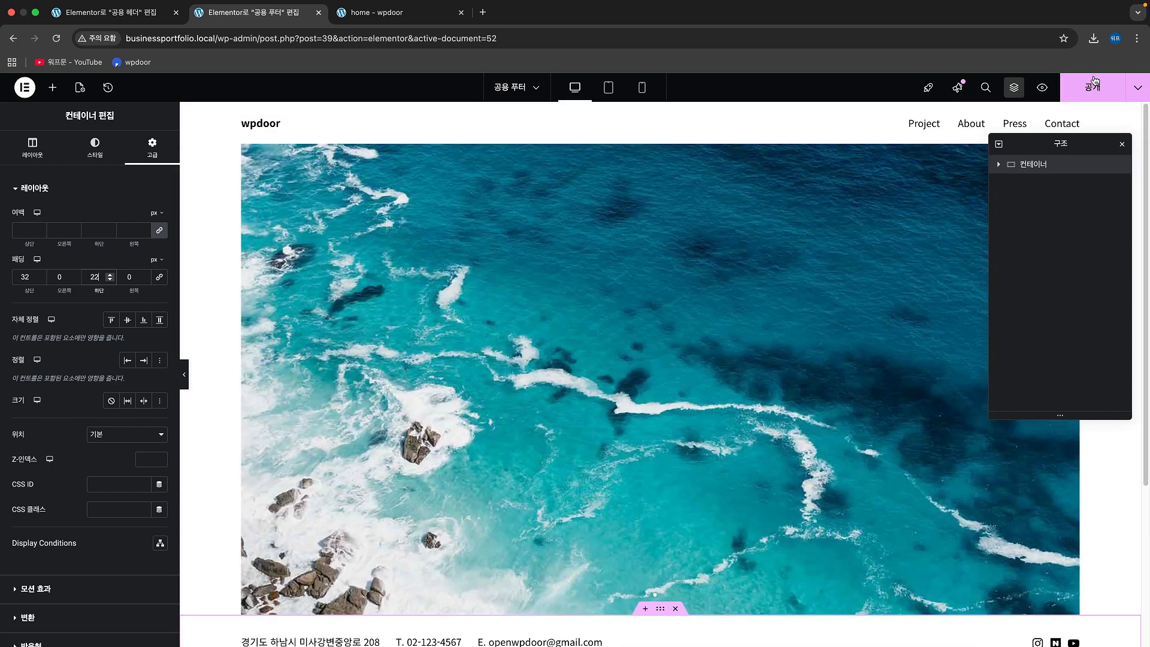
left_click(1094, 84)
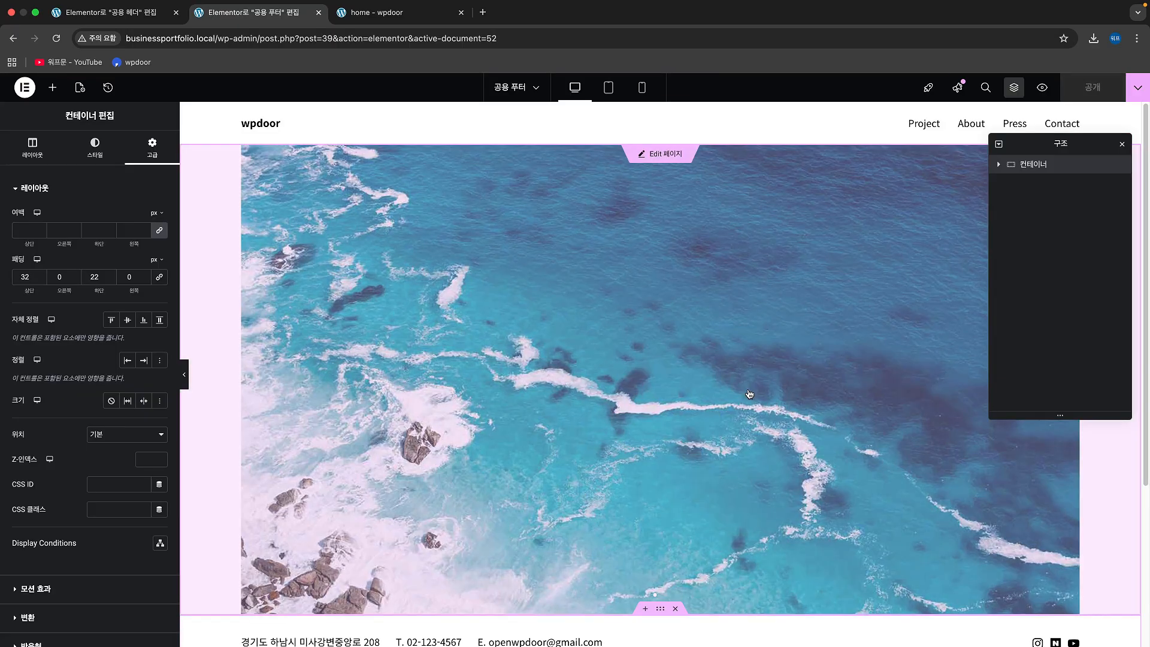
Step: Reload the home page in the incognito window and check the spacing around the slider and the footer
key("ctrl+Right")
key("super+r")
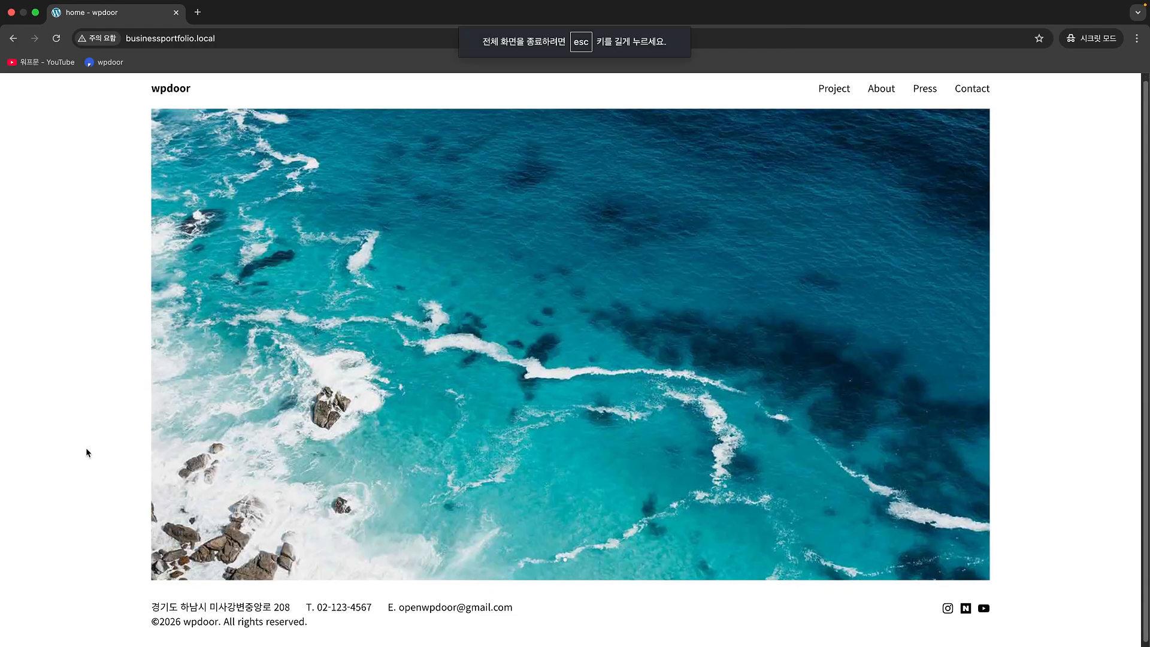
scroll(90, 461, "up", 1)
scroll(93, 465, "down", 1)
scroll(90, 463, "up", 1)
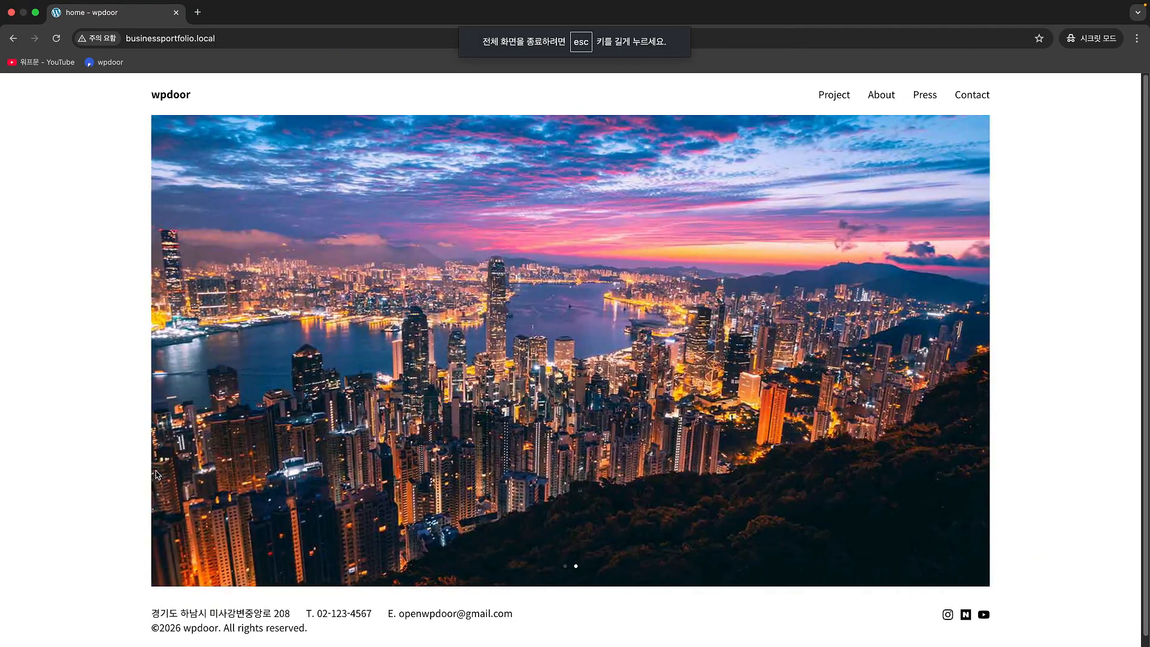